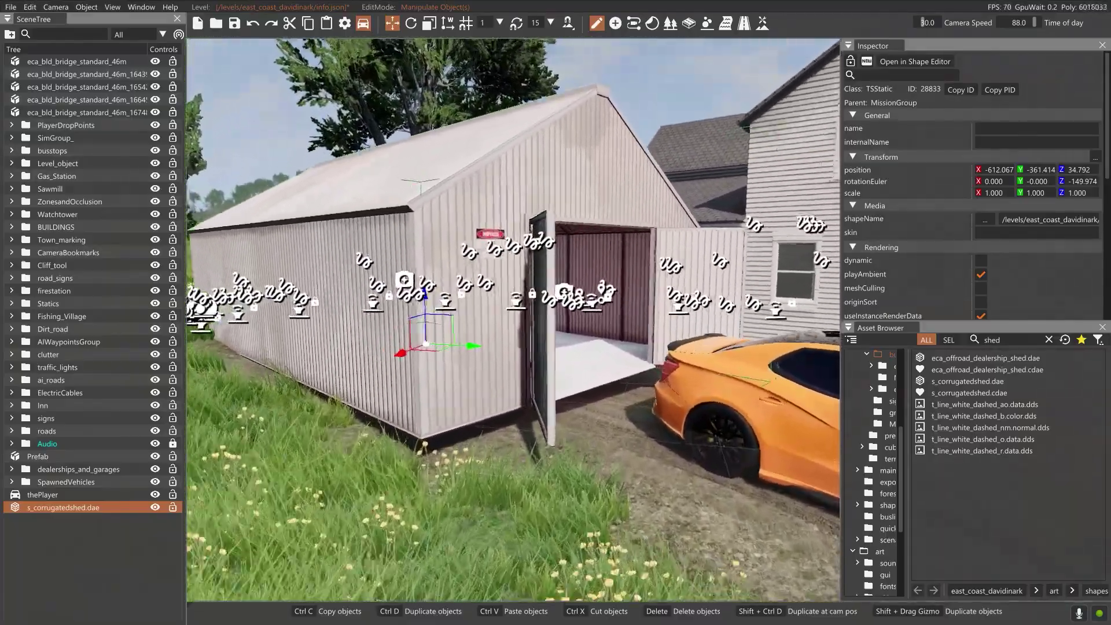
pyautogui.press('s')
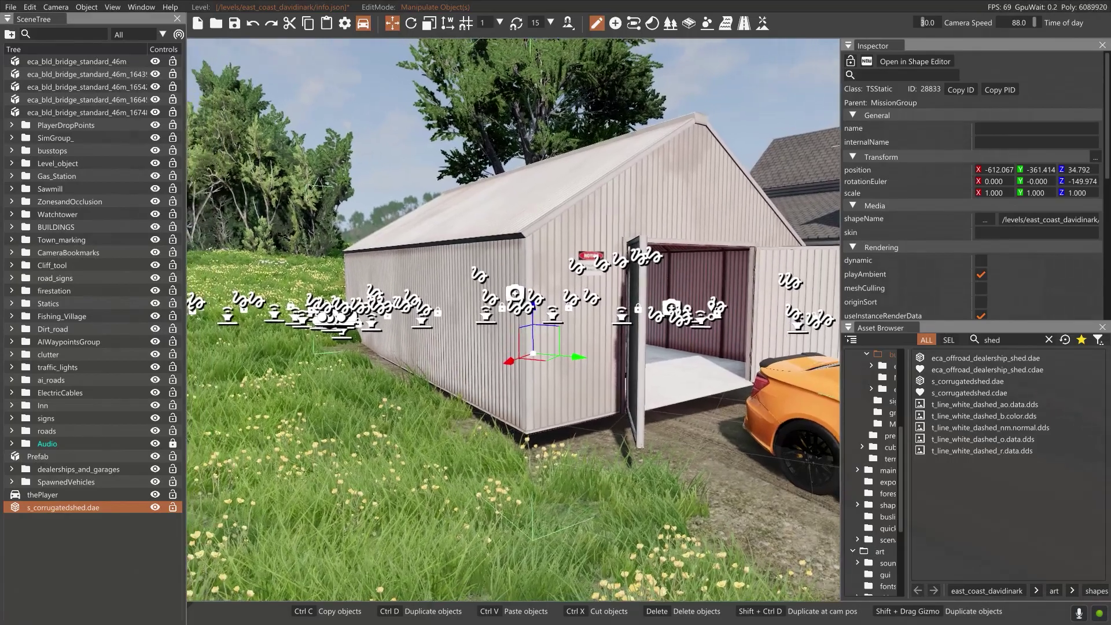
pyautogui.press('s')
pyautogui.press('w')
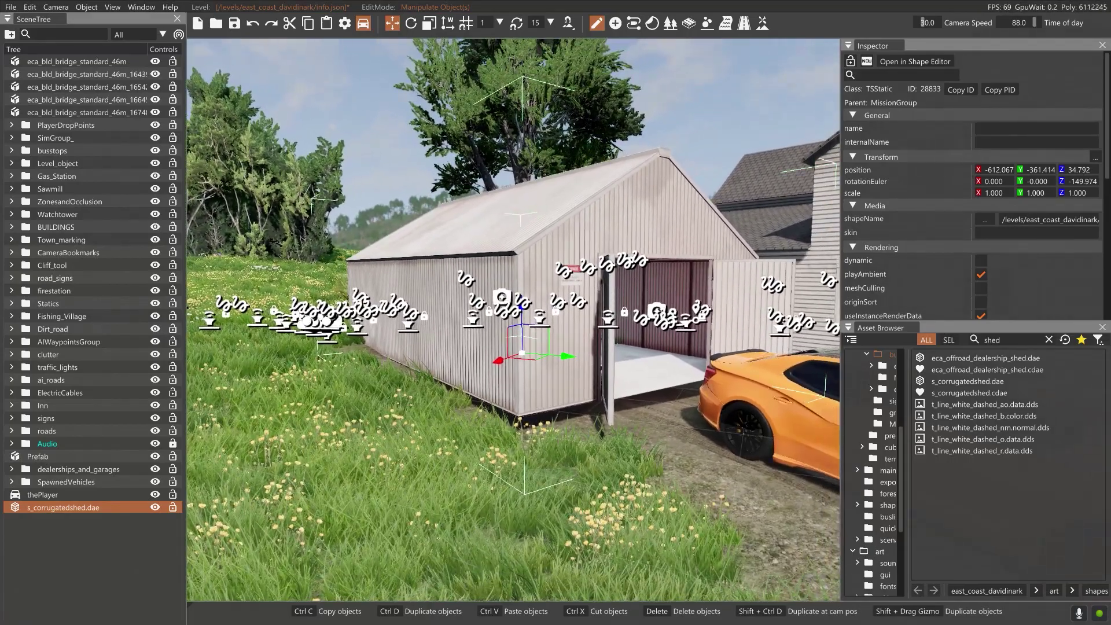
pyautogui.click(410, 23)
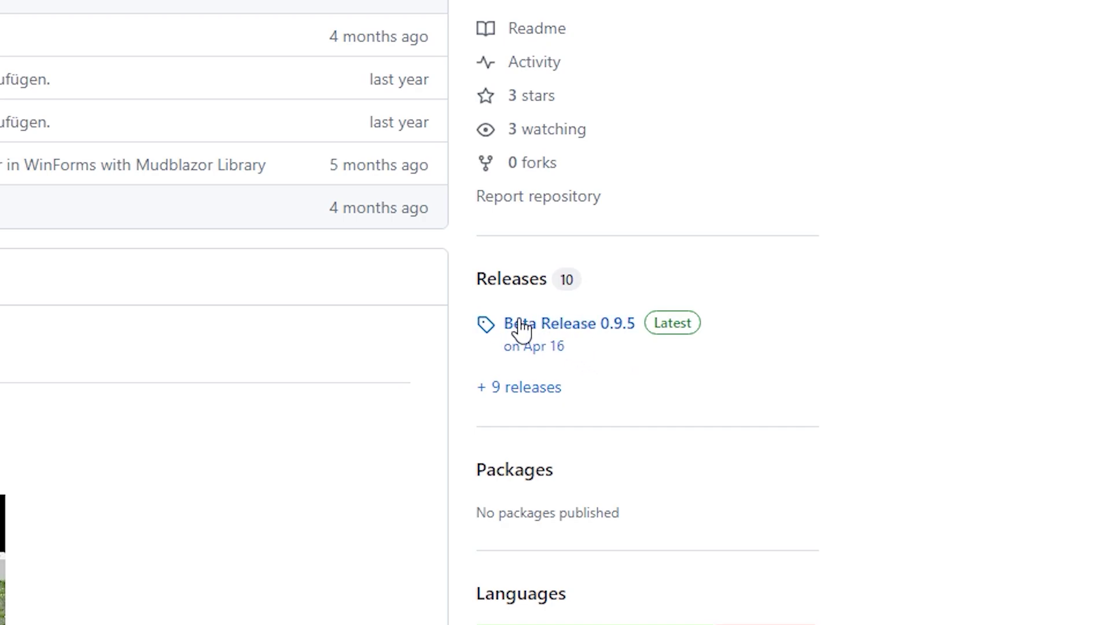
# Open the Beta Release 0.9.5 page of the level clean-up tool's GitHub repository.
pyautogui.click(584, 325)
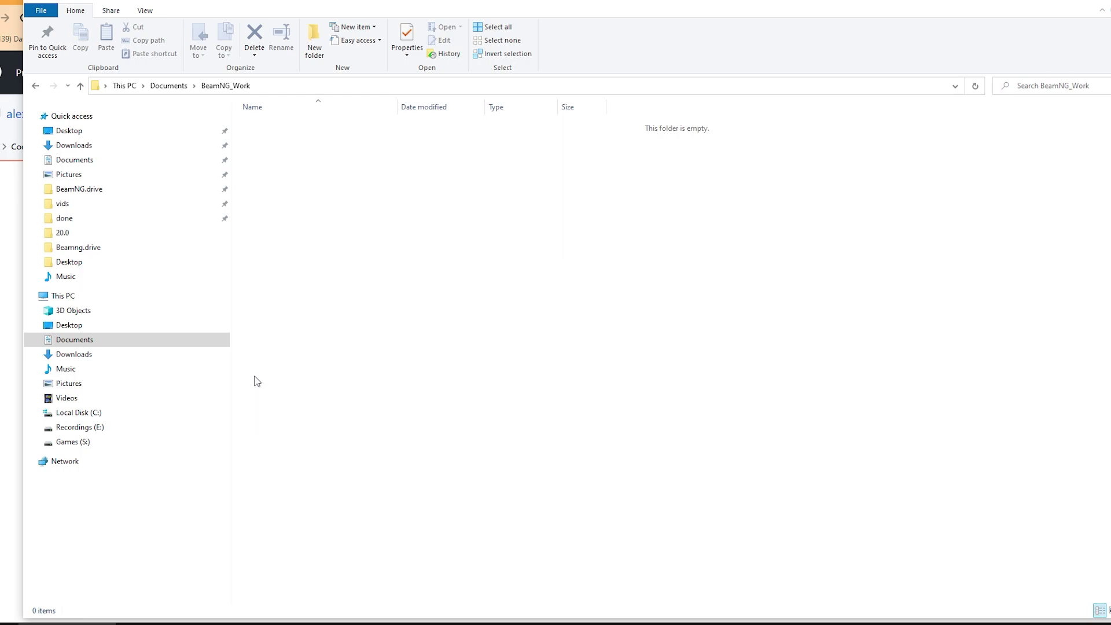
# Open the folder SteamGames\steamapps\common\BeamNG.drive\content\levels on the Games (S:) drive.
pyautogui.click(85, 442)
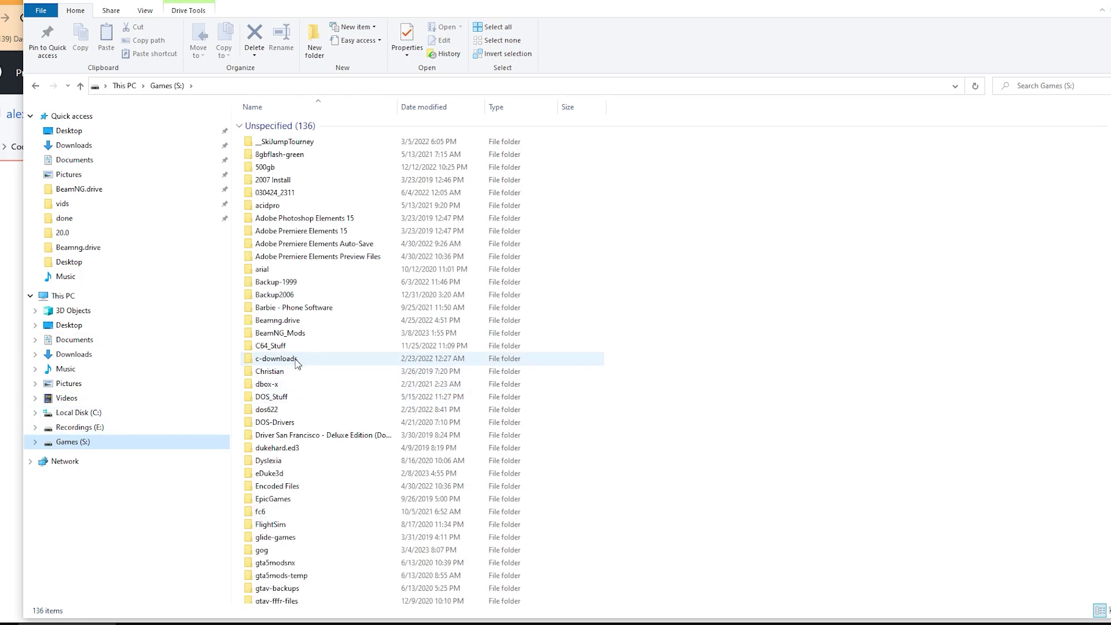
pyautogui.scroll(-13, 295, 359)
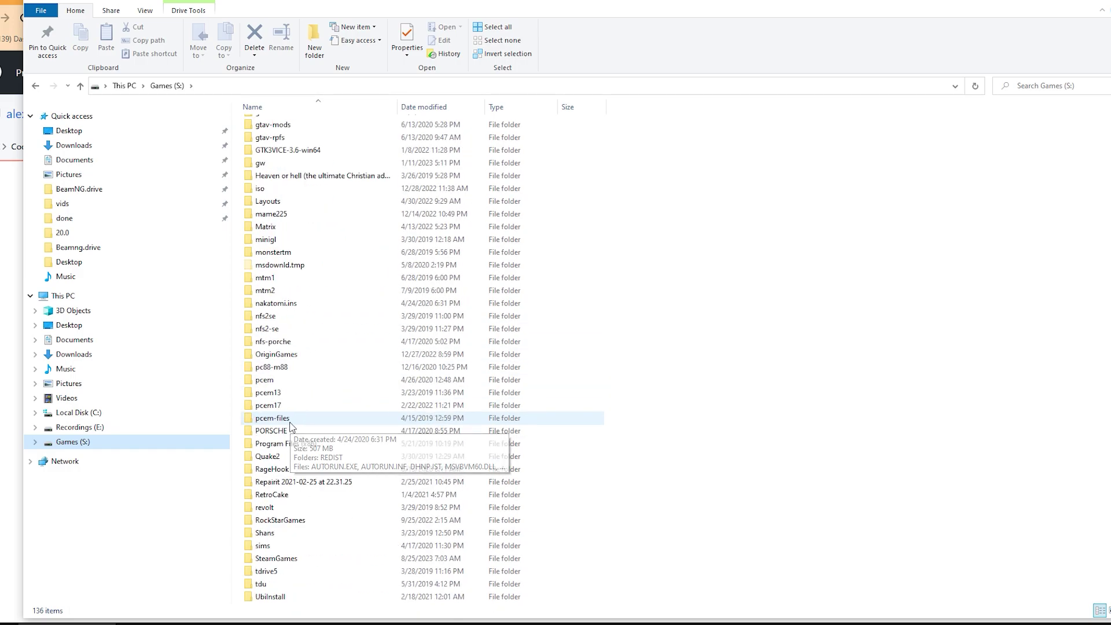
pyautogui.scroll(-3, 306, 446)
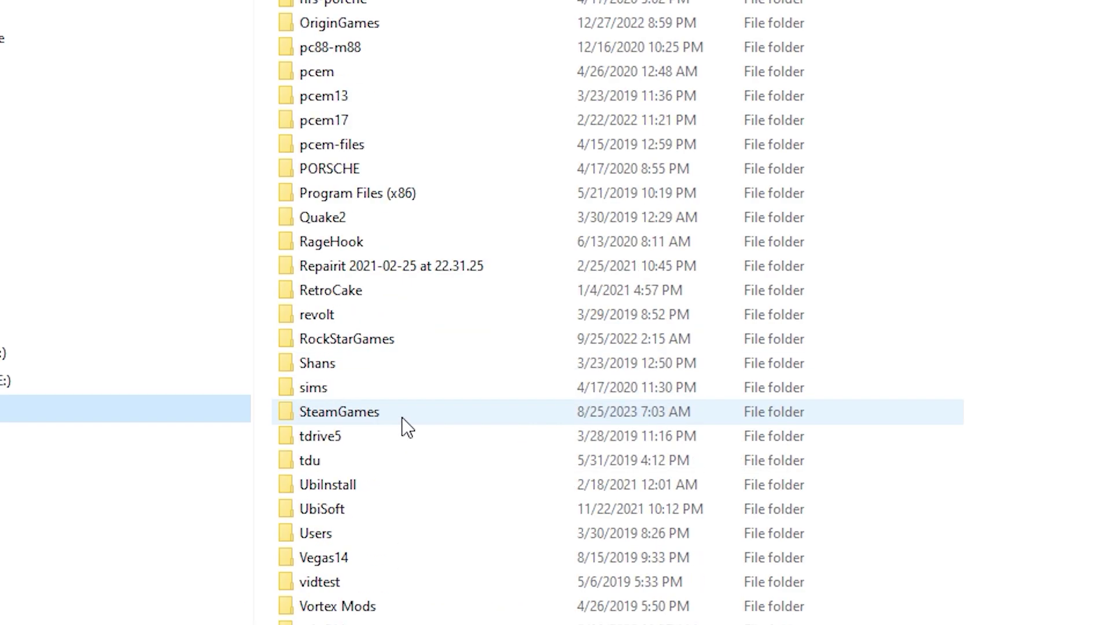
pyautogui.doubleClick(377, 422)
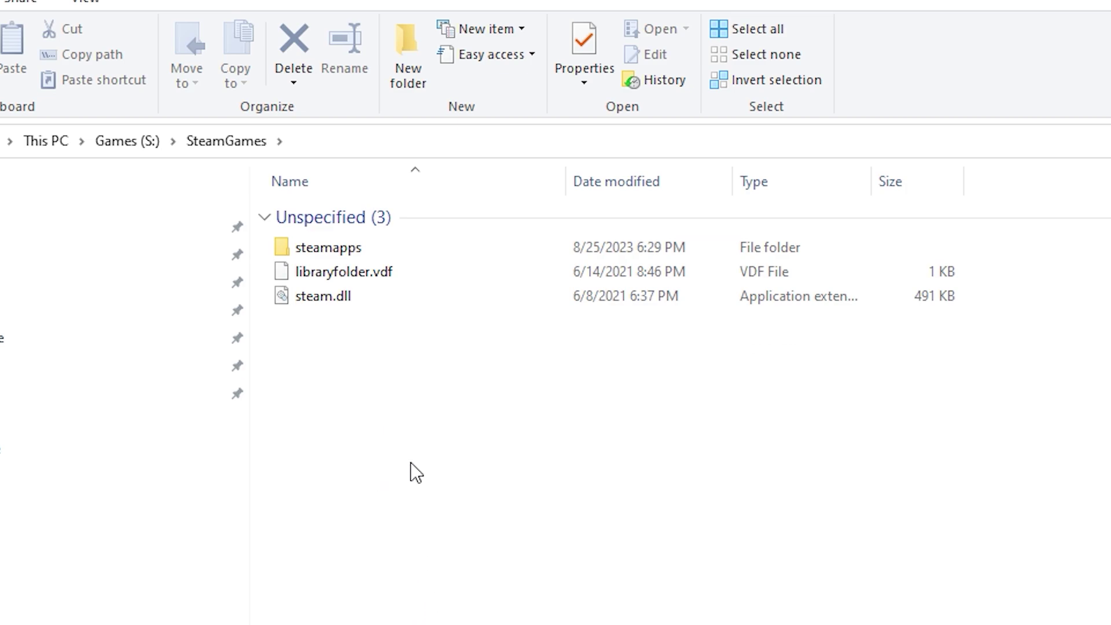
pyautogui.doubleClick(326, 249)
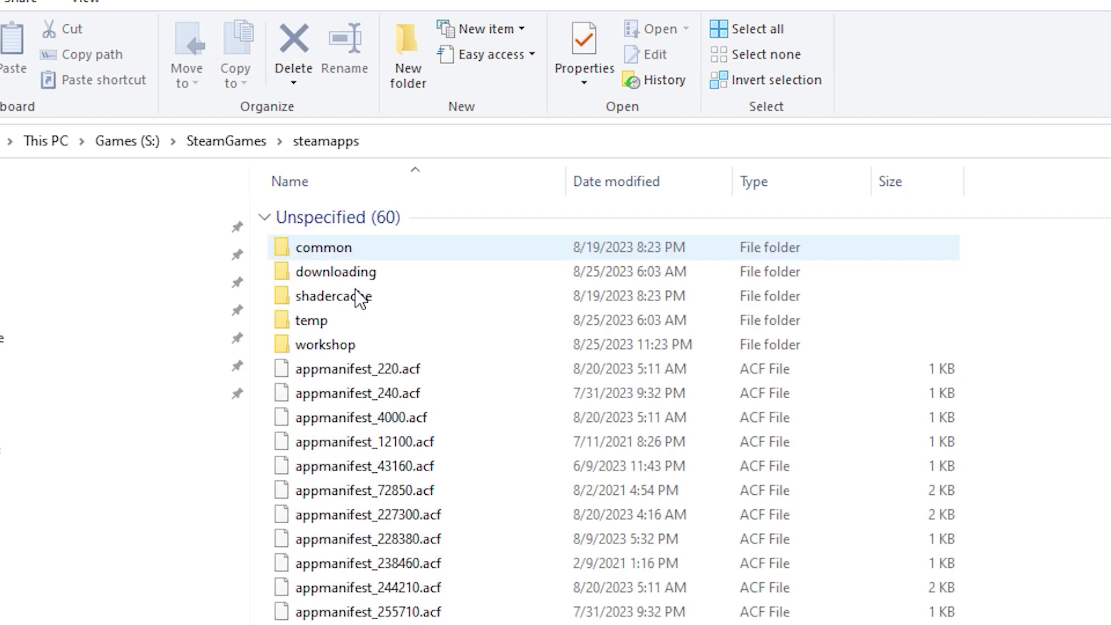
pyautogui.doubleClick(322, 247)
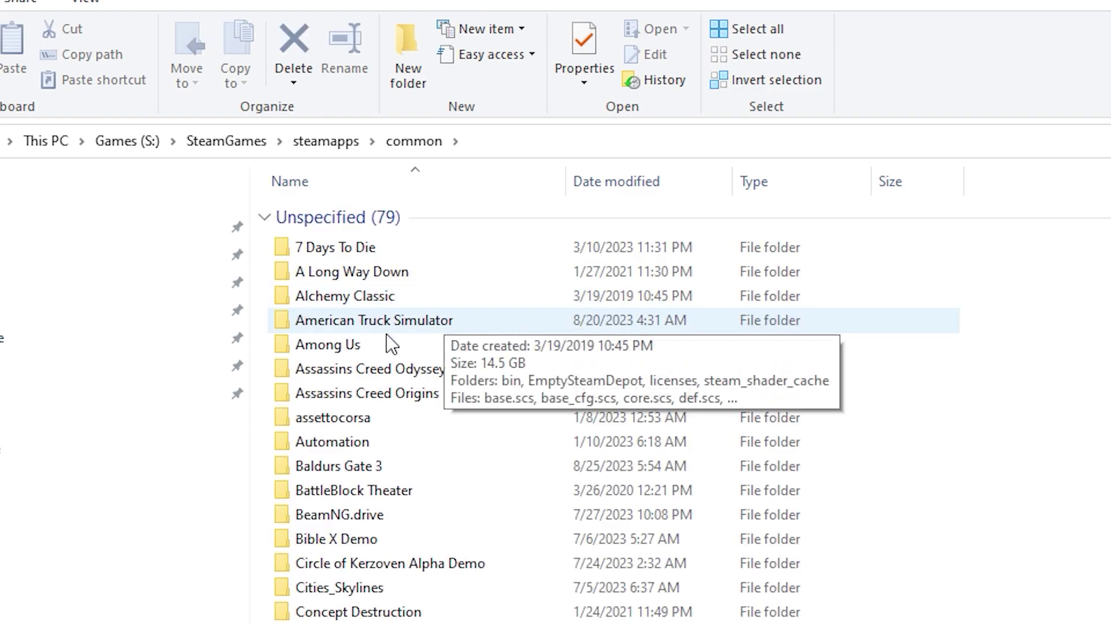
pyautogui.doubleClick(463, 514)
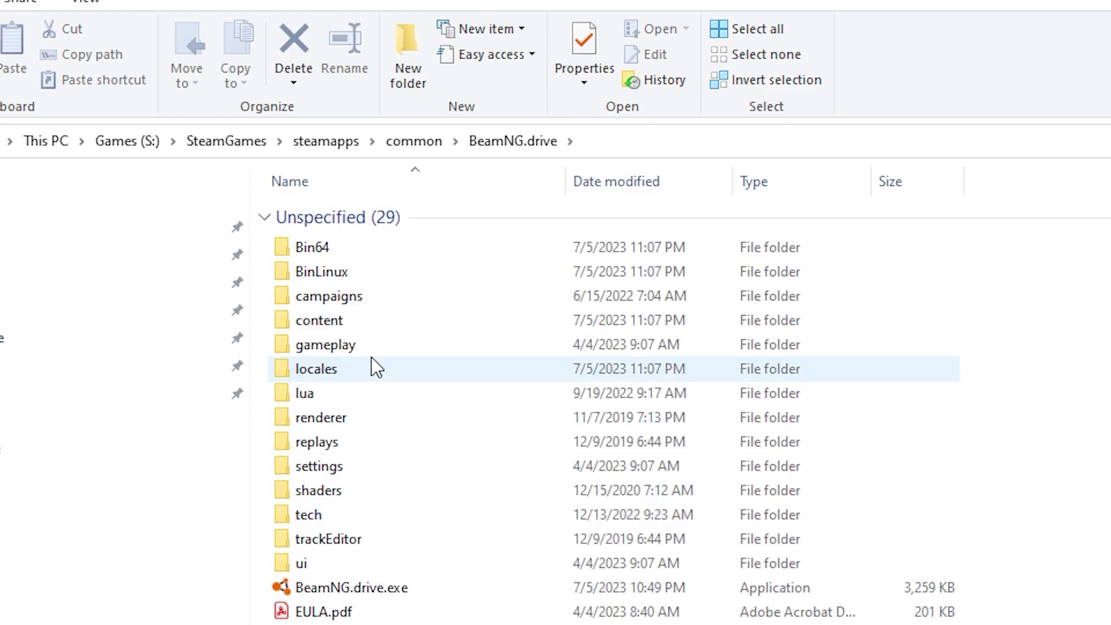
pyautogui.doubleClick(336, 320)
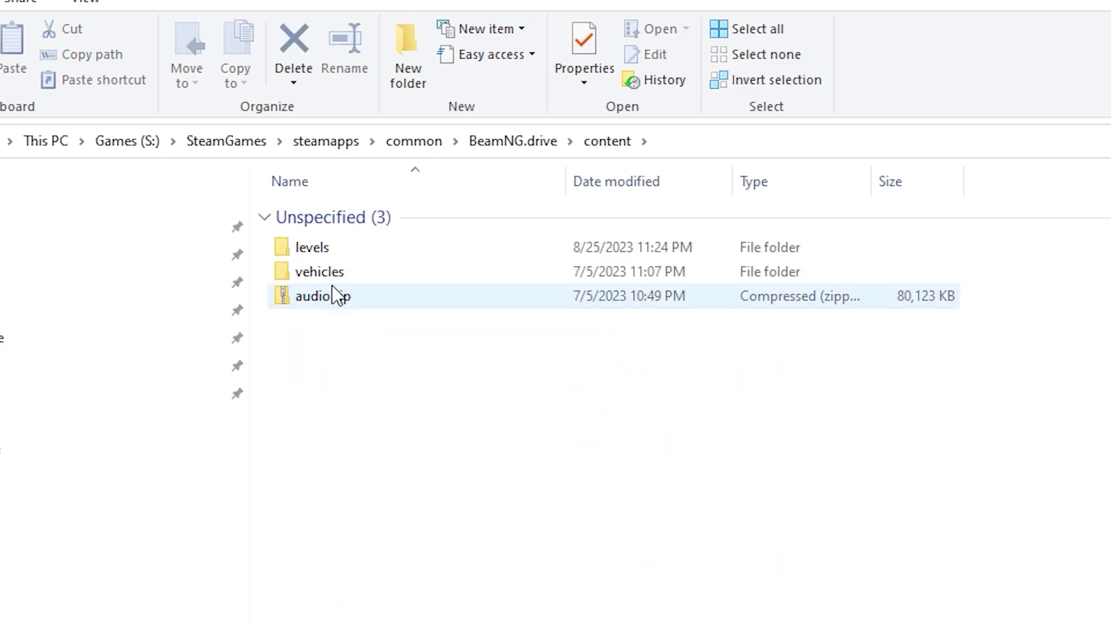
pyautogui.doubleClick(324, 248)
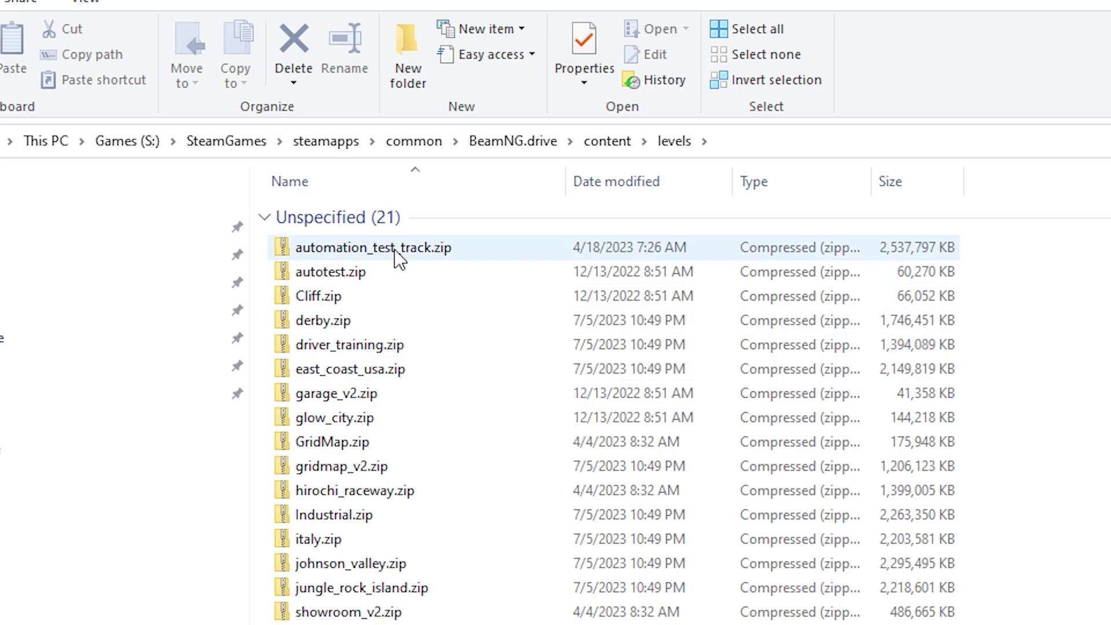
# Copy automation_test_track.zip from the levels folder into the BeamNG_Work folder in Documents.
pyautogui.rightClick(395, 254)
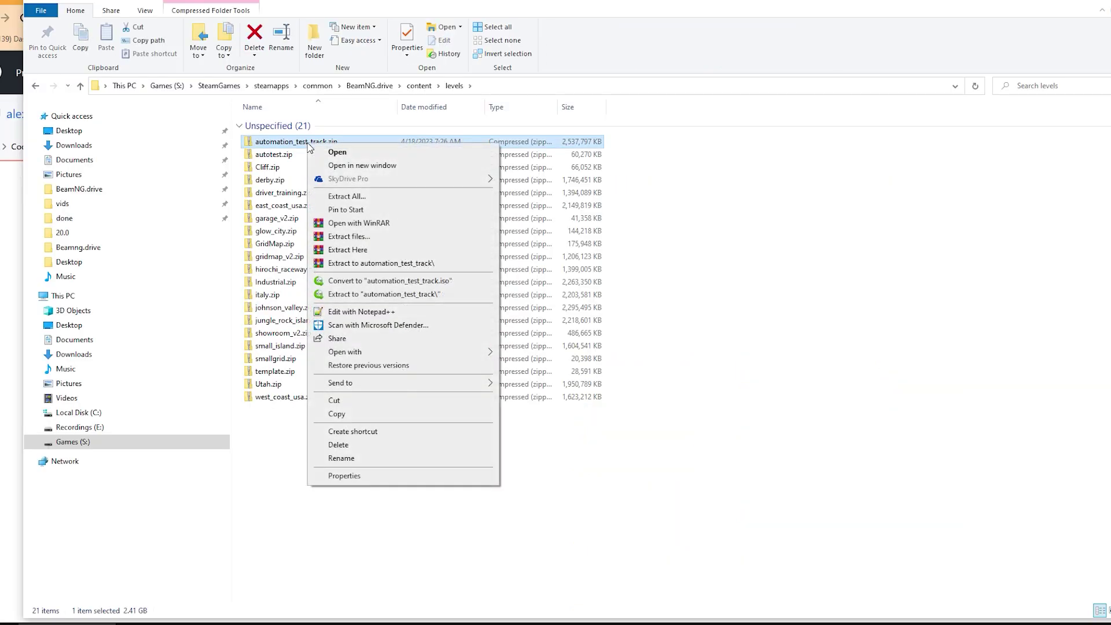
pyautogui.click(332, 413)
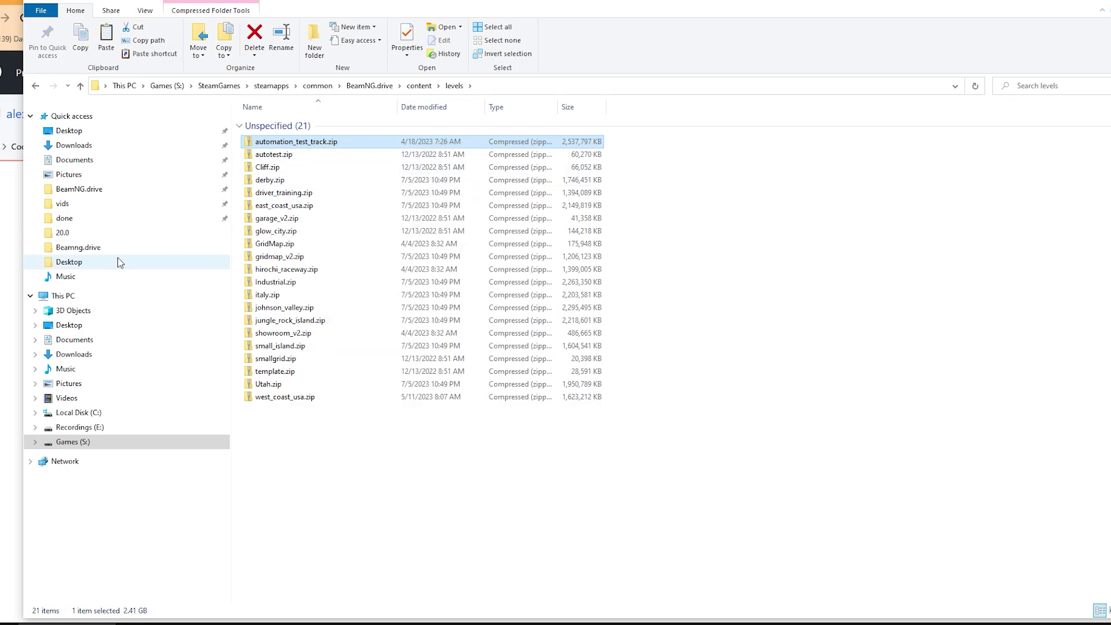
pyautogui.click(76, 161)
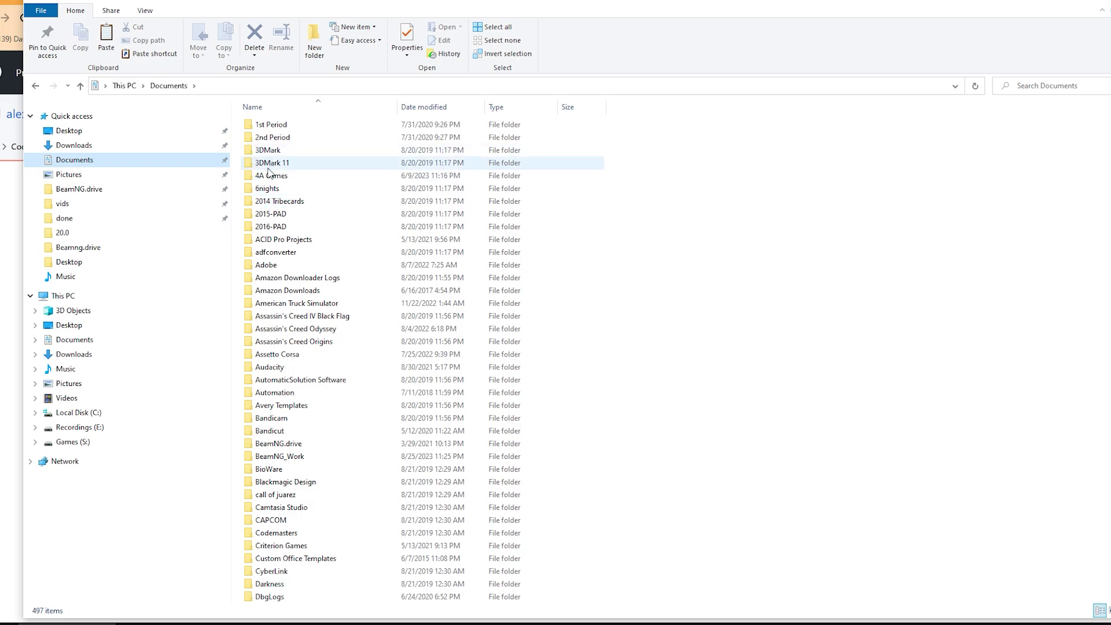
pyautogui.doubleClick(292, 456)
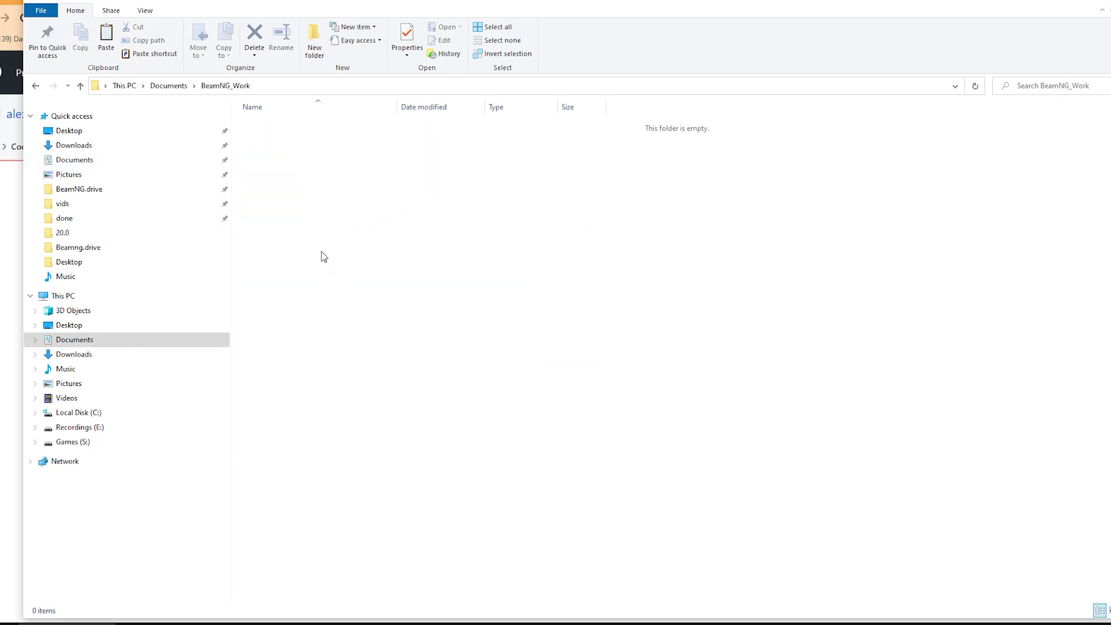
pyautogui.rightClick(321, 251)
pyautogui.click(349, 335)
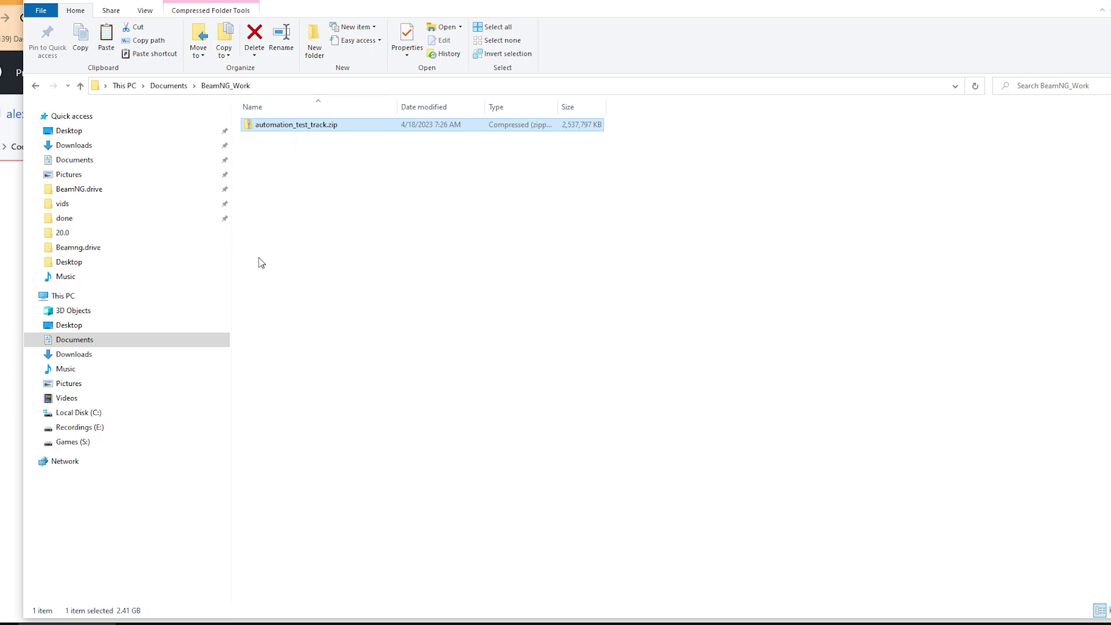
# Copy east_coast_usa.zip from the game's levels folder into the BeamNG_Work folder in Documents.
pyautogui.click(35, 88)
pyautogui.click(34, 88)
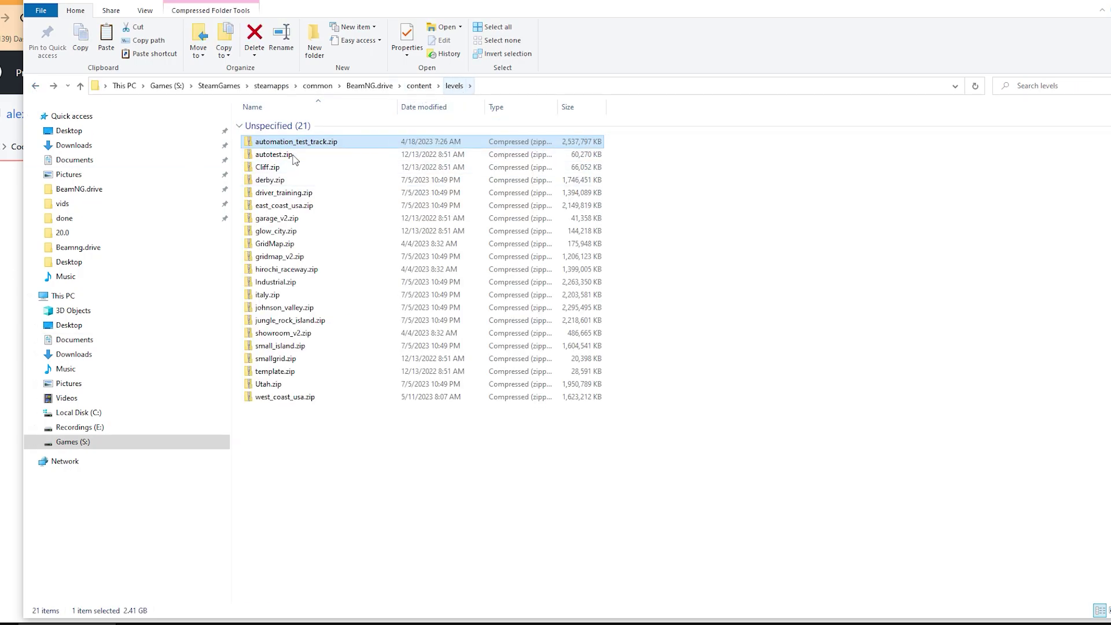
pyautogui.click(297, 208)
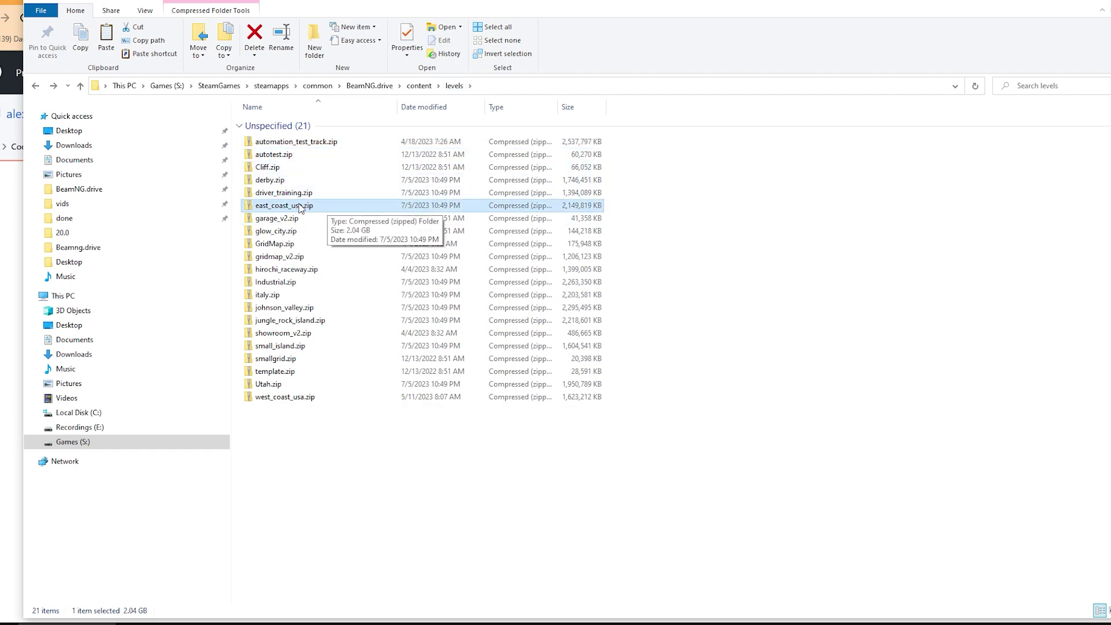
pyautogui.rightClick(324, 205)
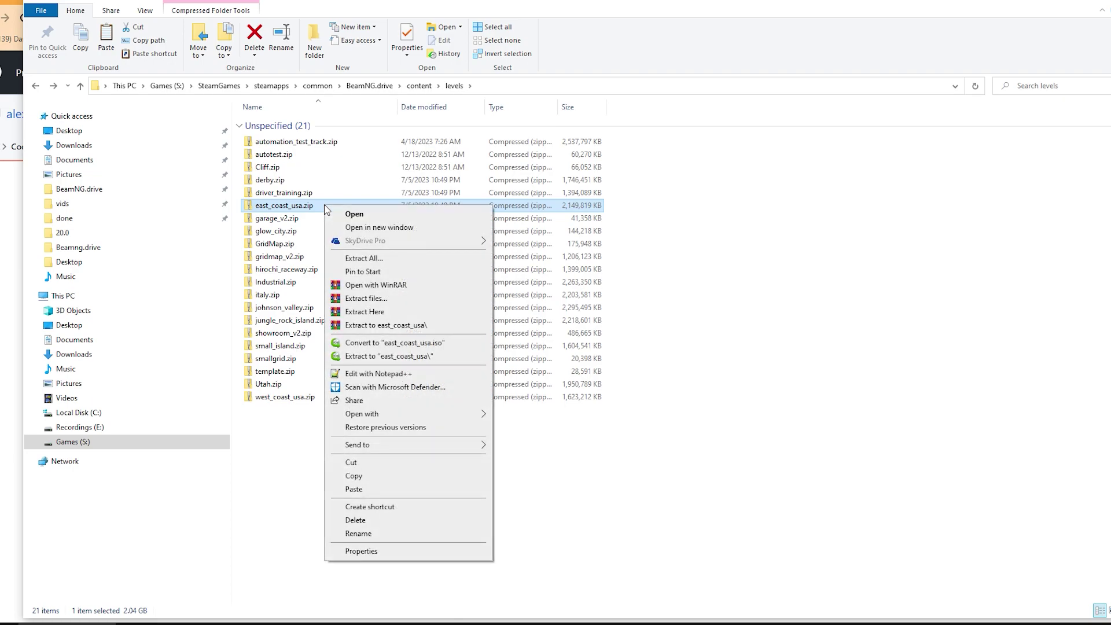
pyautogui.click(354, 475)
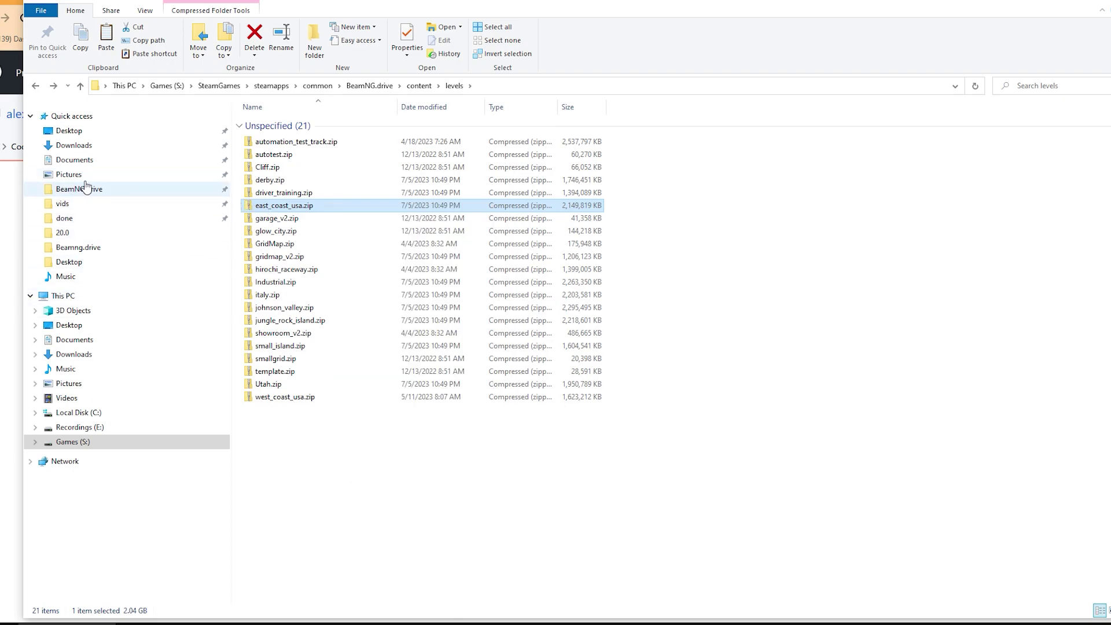
pyautogui.click(87, 162)
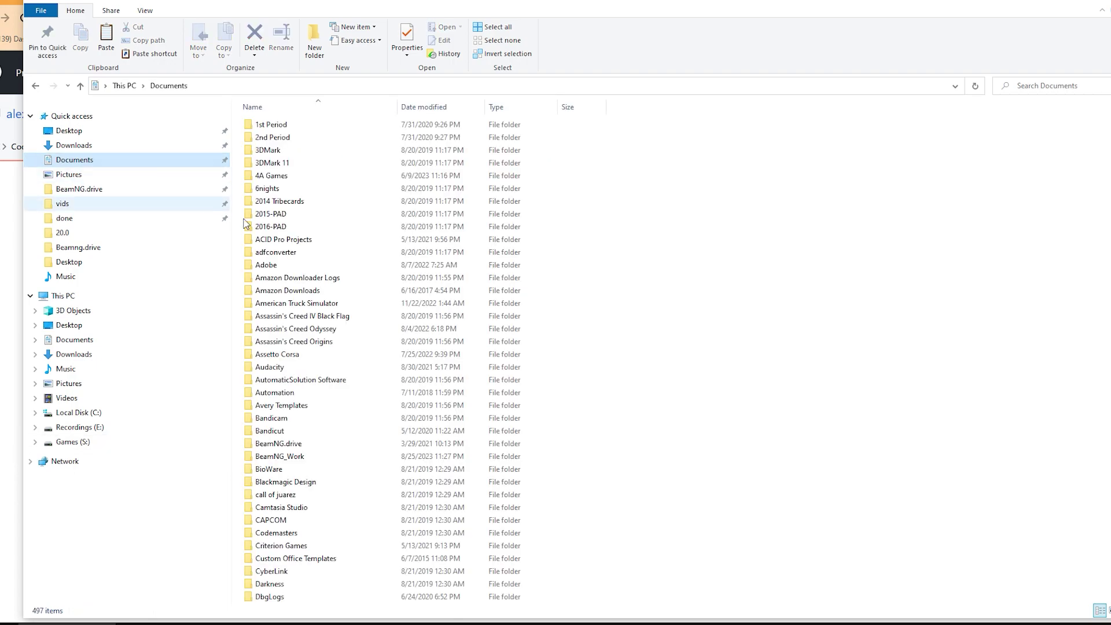
pyautogui.doubleClick(322, 456)
pyautogui.rightClick(283, 211)
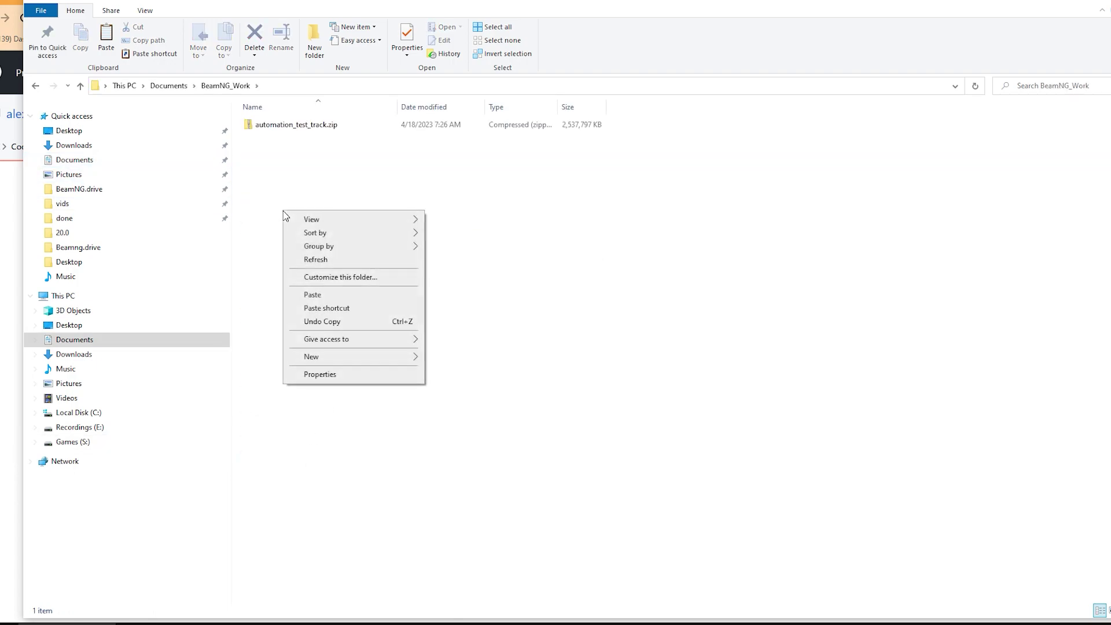
pyautogui.click(313, 294)
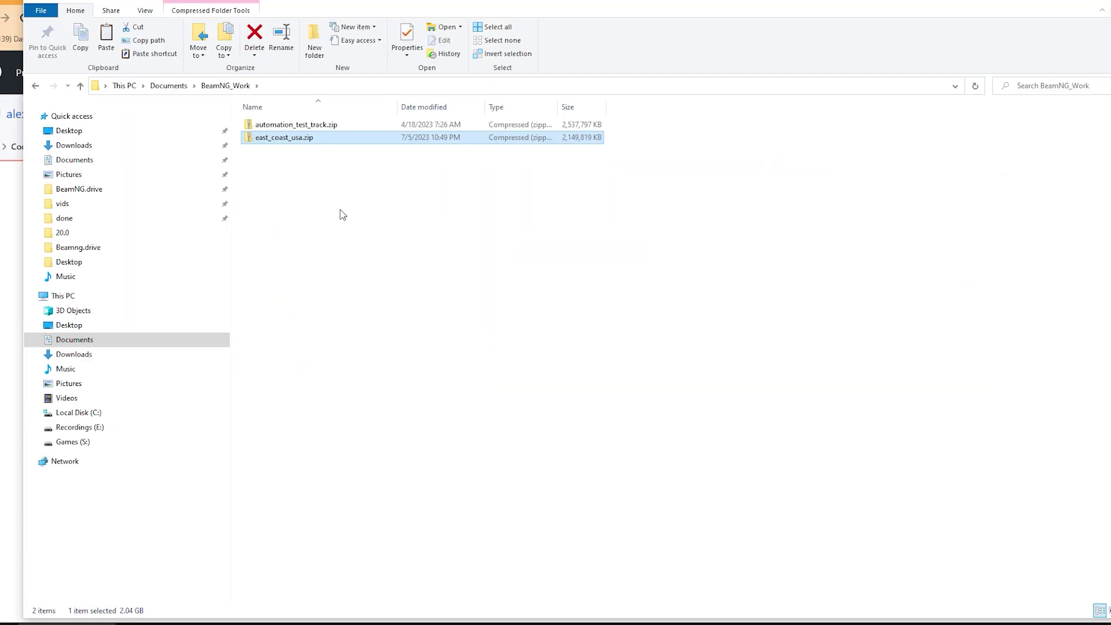
pyautogui.click(342, 214)
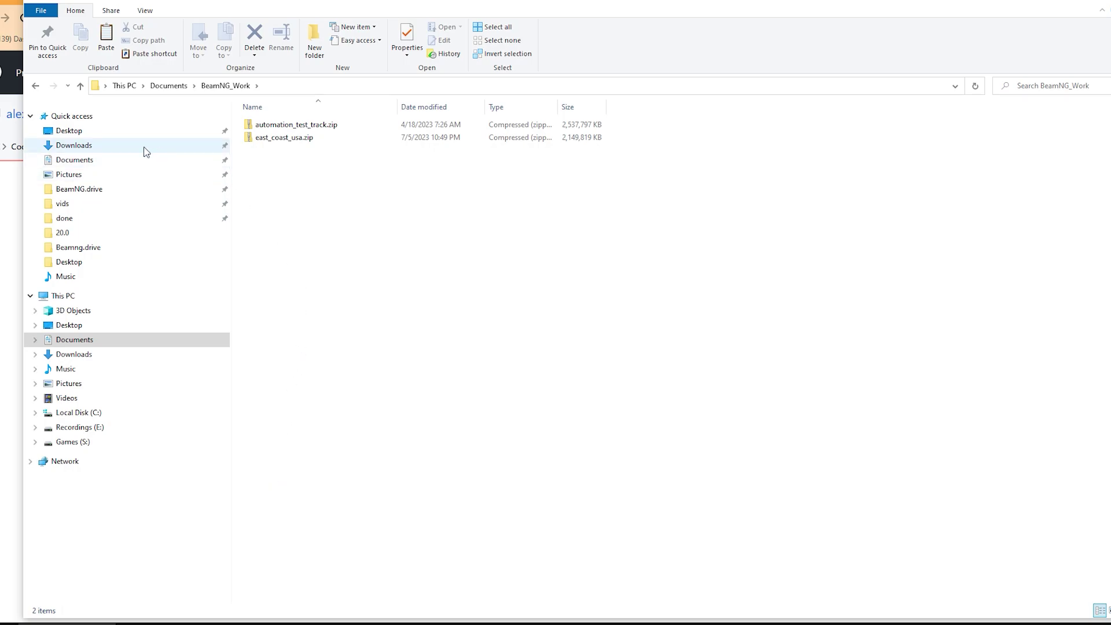
# Open the extracted BeamNG_LevelCleanUp folder in Downloads.
pyautogui.click(91, 149)
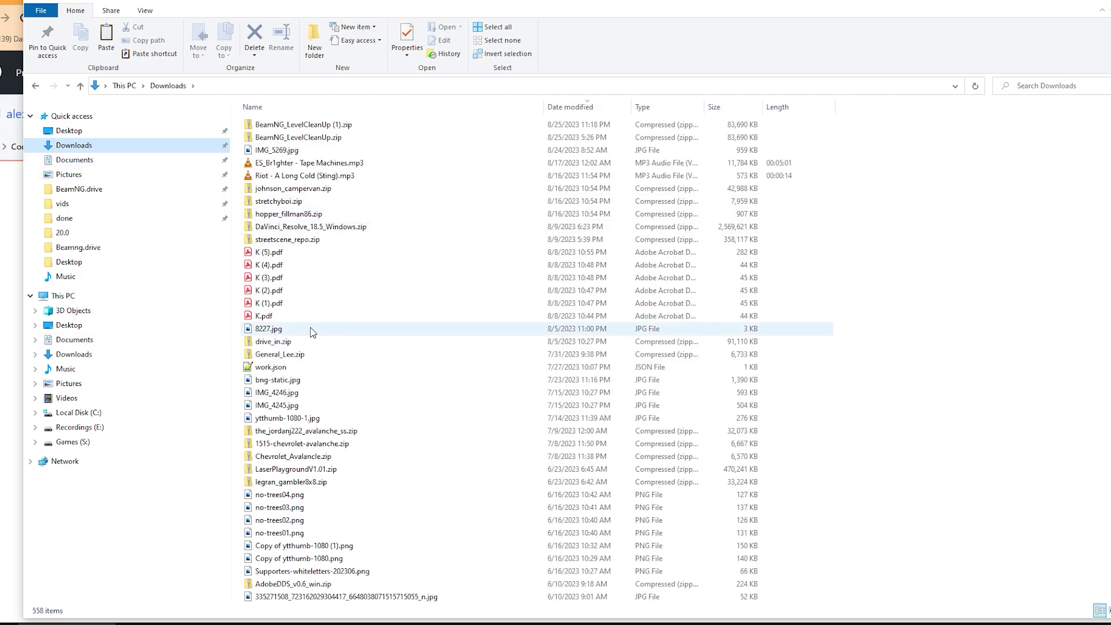
pyautogui.scroll(-10, 310, 347)
pyautogui.scroll(-20, 307, 404)
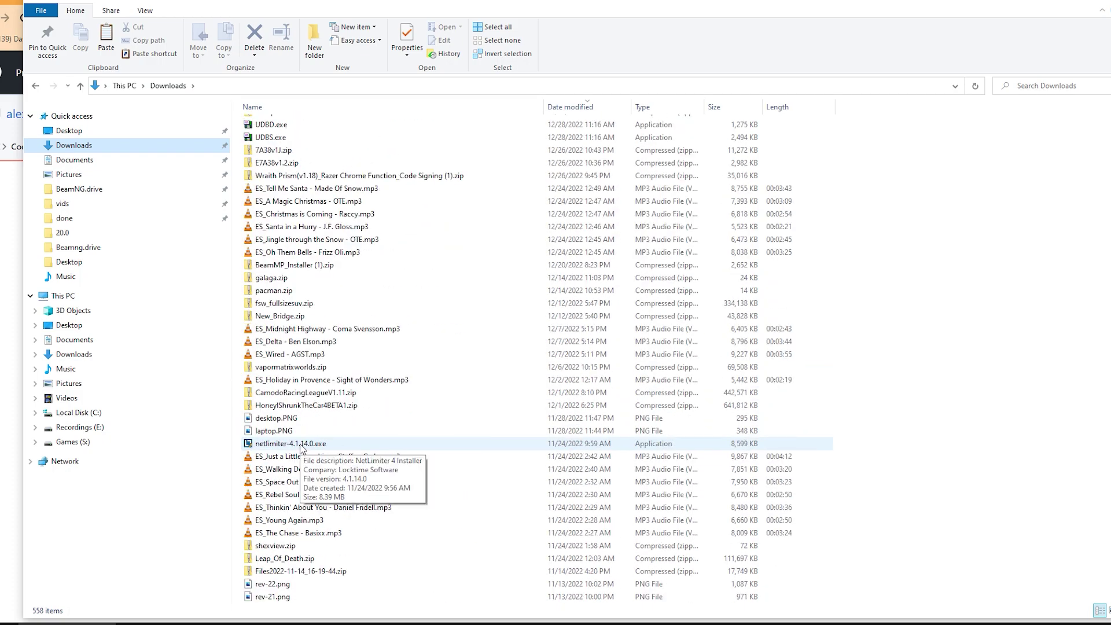
pyautogui.scroll(-20, 308, 424)
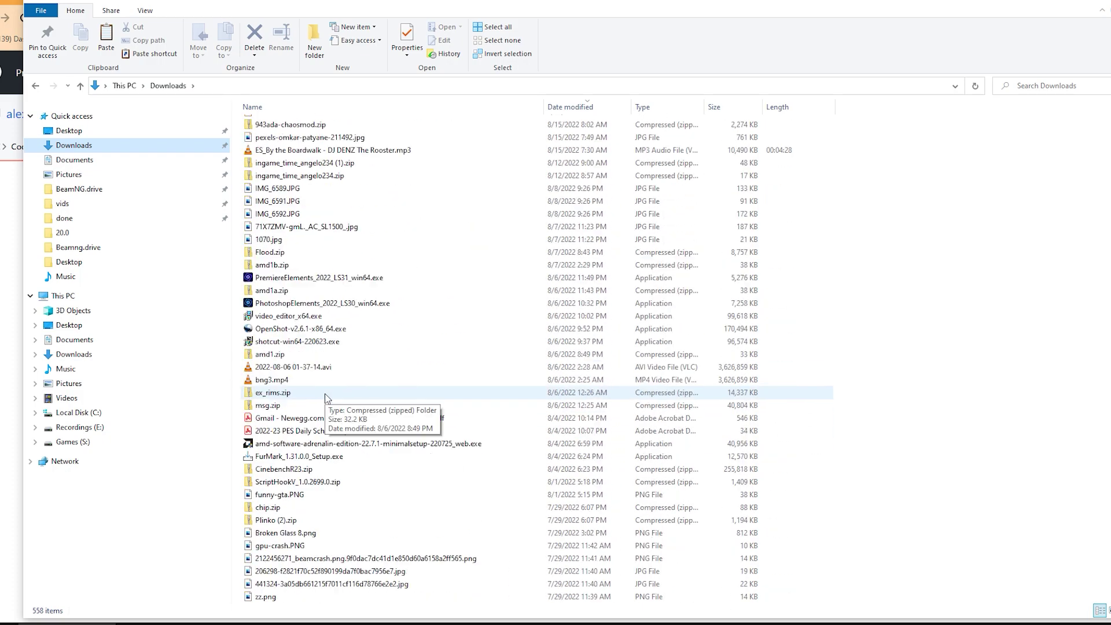
pyautogui.scroll(-20, 313, 388)
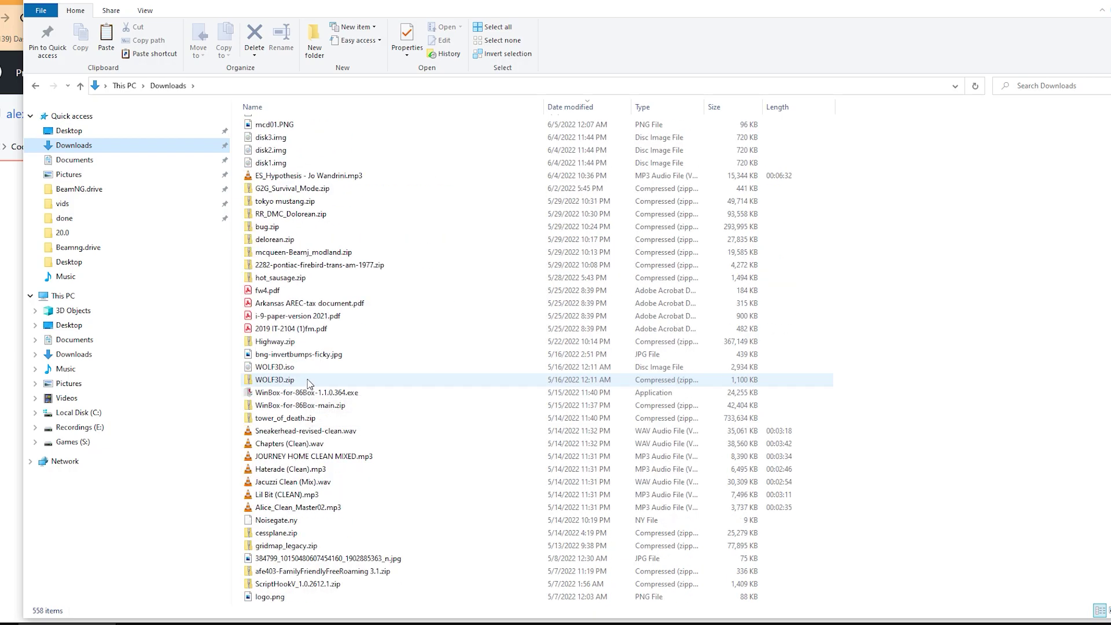
pyautogui.scroll(-15, 309, 381)
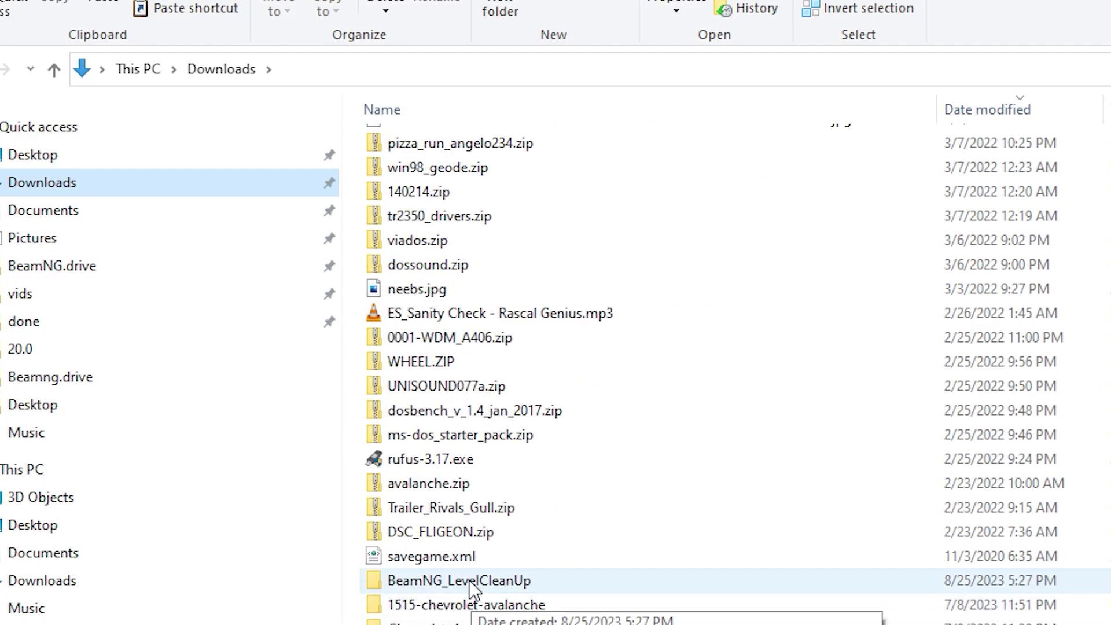
pyautogui.doubleClick(470, 581)
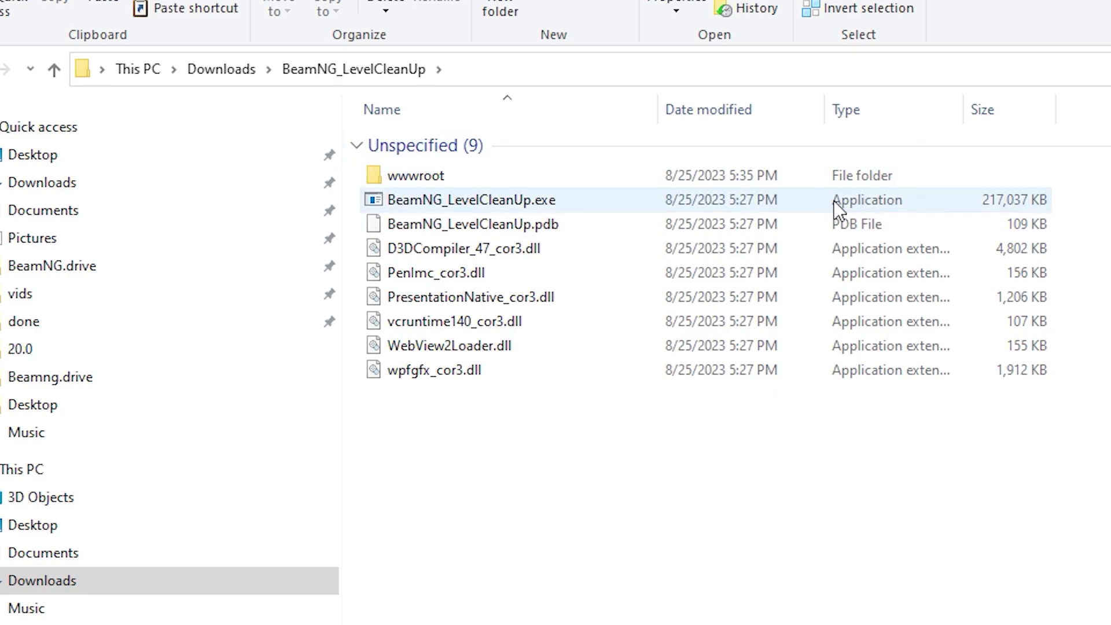
# Launch BeamNG_LevelCleanUp.exe and allow it to run despite the Microsoft Defender SmartScreen block.
pyautogui.click(723, 209)
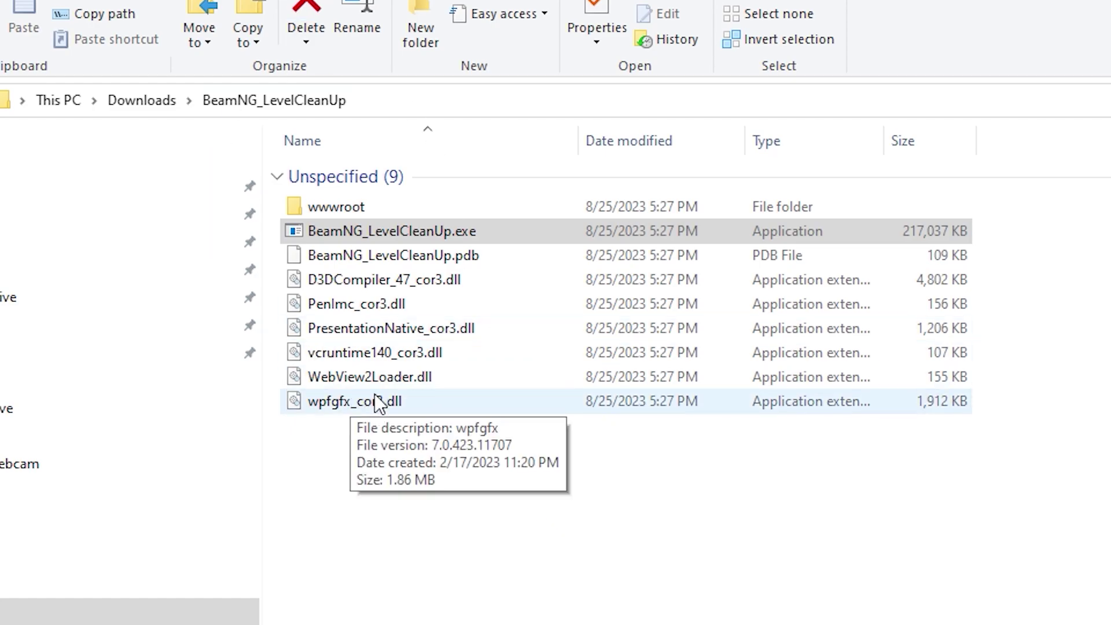
pyautogui.doubleClick(391, 225)
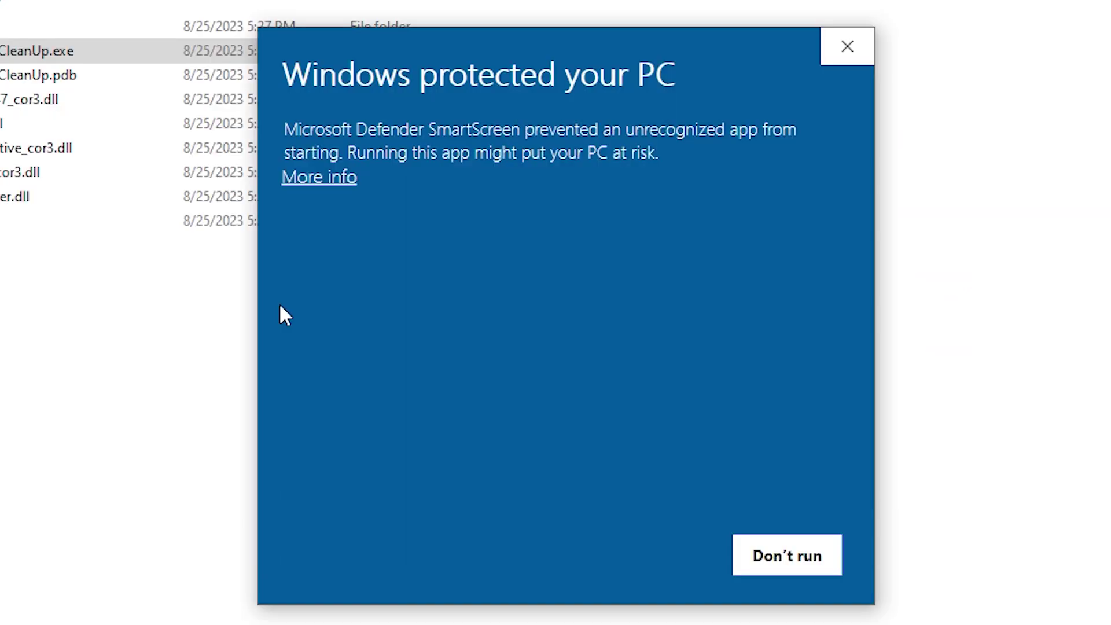
pyautogui.click(320, 178)
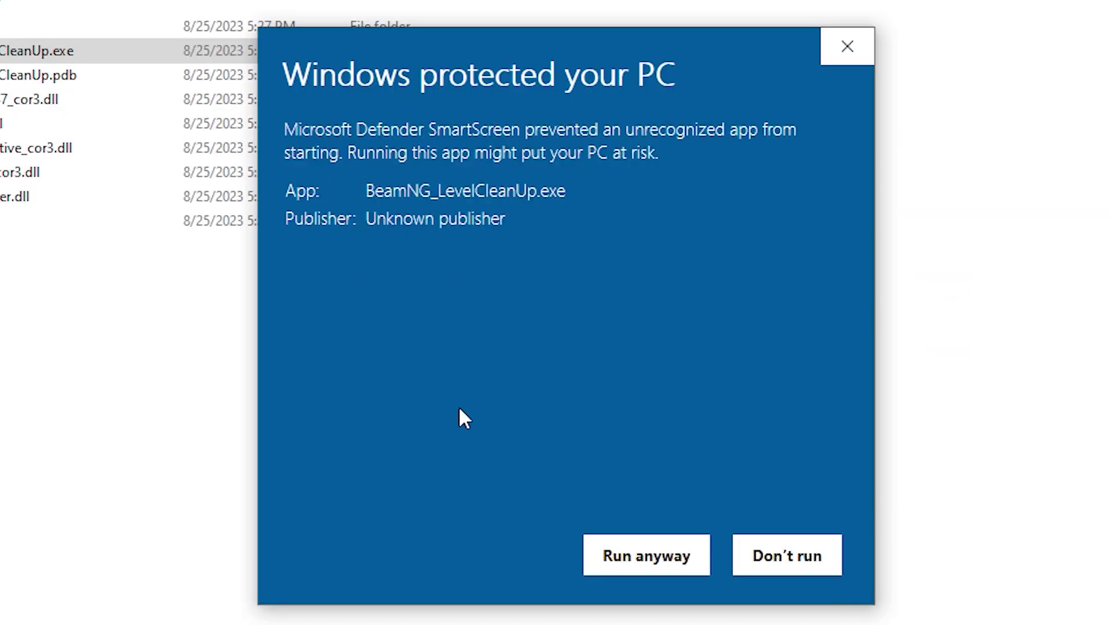
pyautogui.click(641, 555)
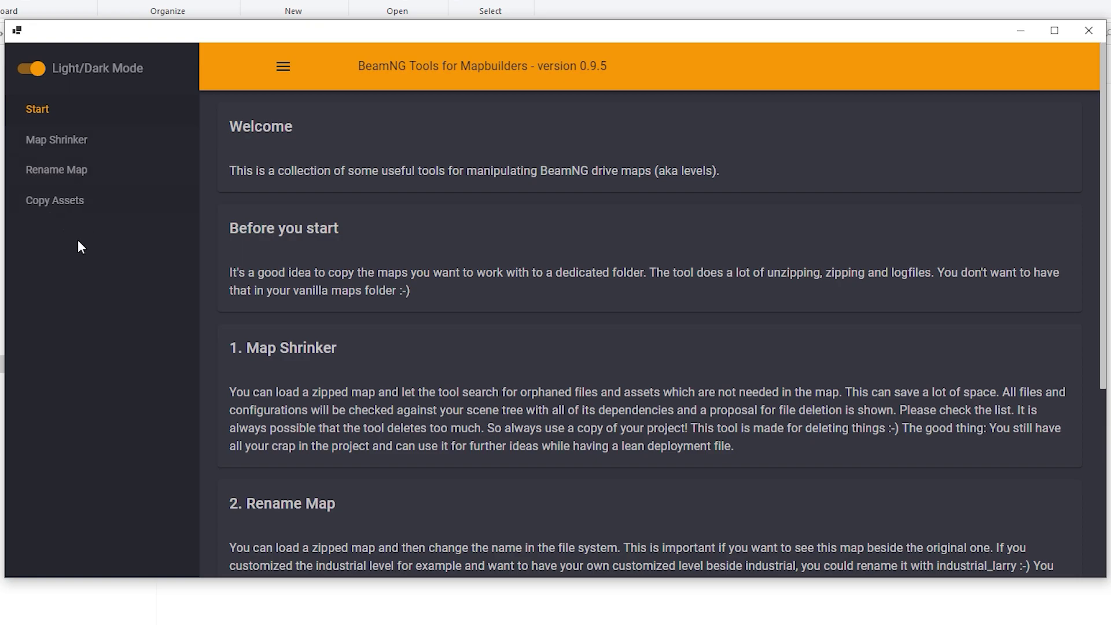
# Open the Copy Assets tool, check its BeamNG install directory setting, and expand the source level selection.
pyautogui.click(65, 201)
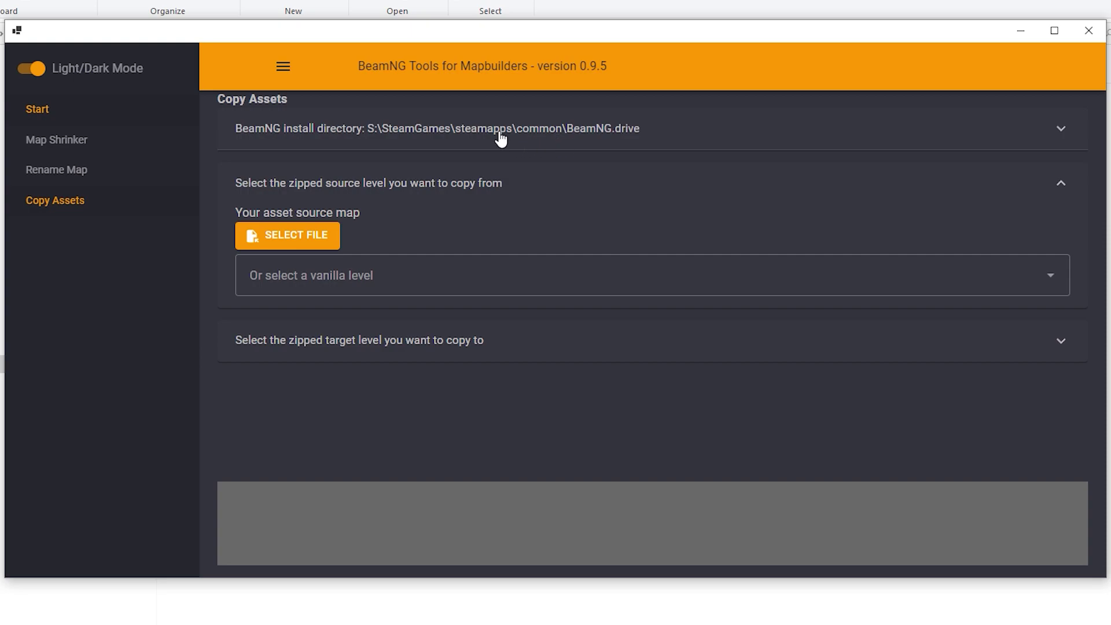
pyautogui.click(1062, 133)
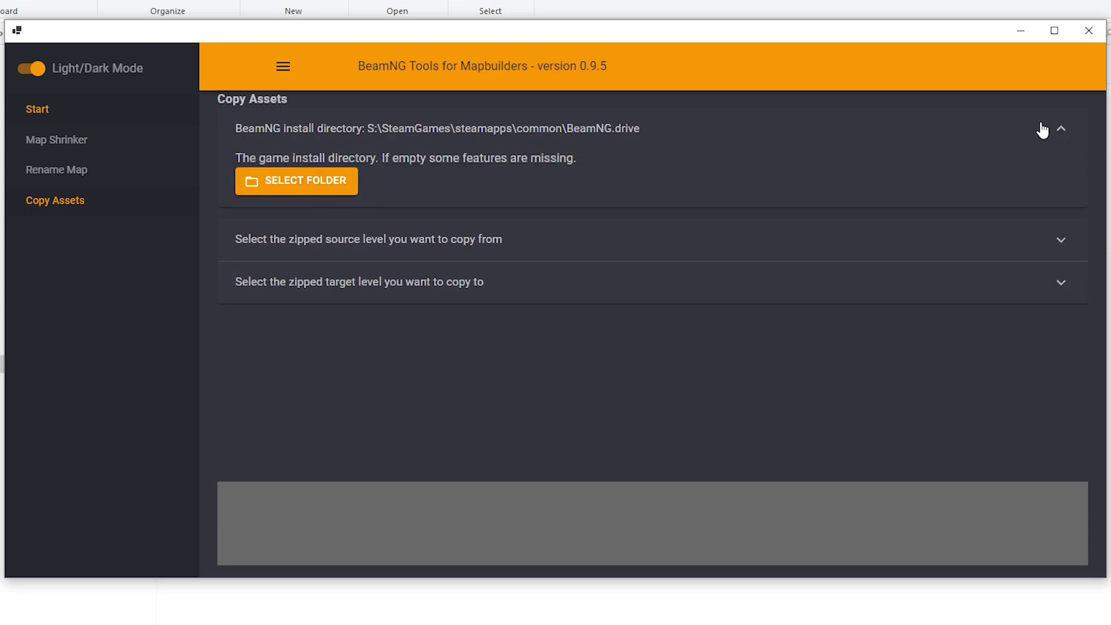
pyautogui.click(1061, 128)
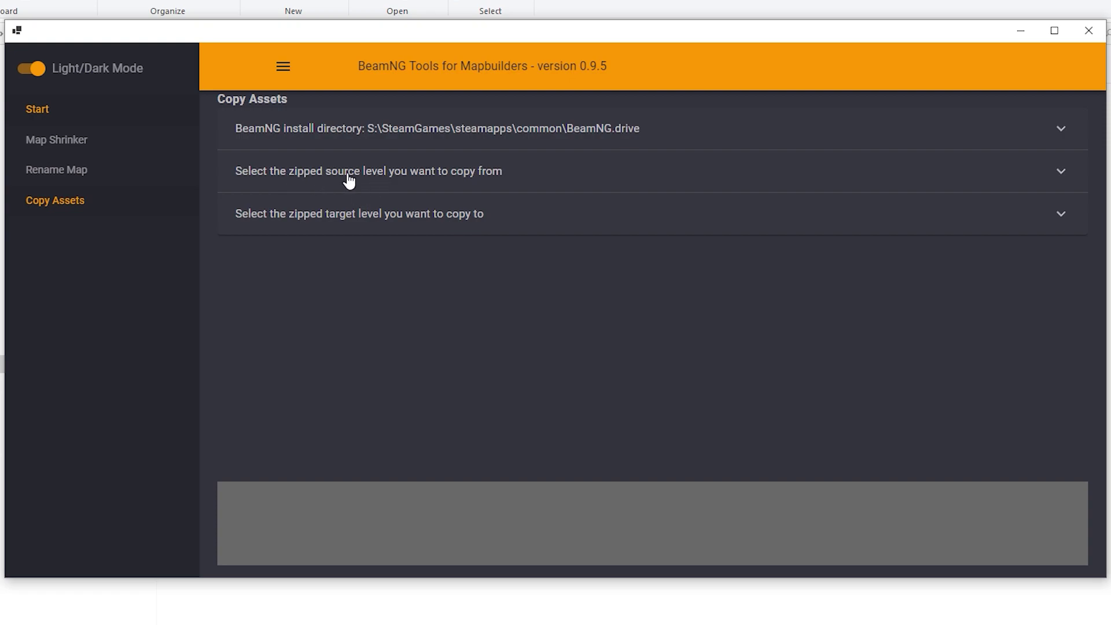
pyautogui.click(424, 180)
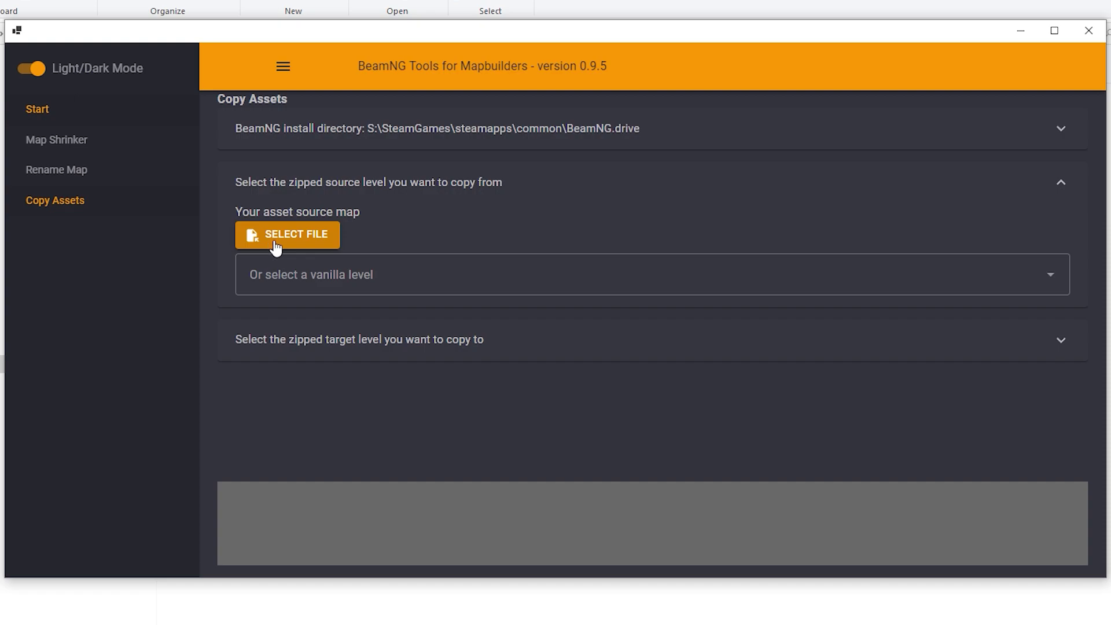
# Look at the vanilla levels offered as the asset source without choosing one.
pyautogui.click(310, 242)
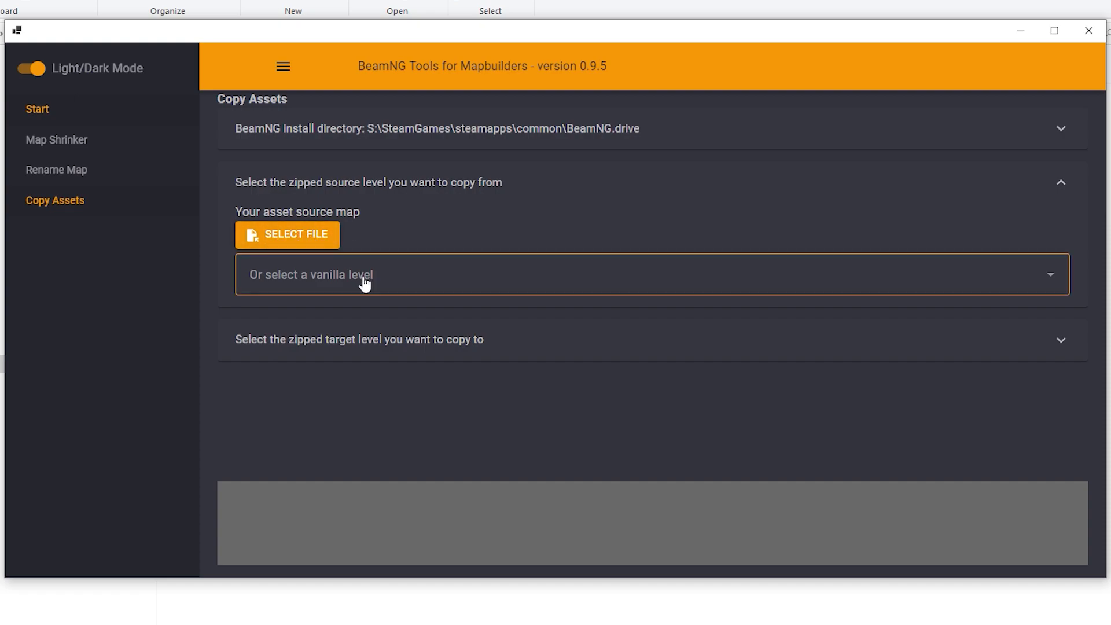
pyautogui.click(391, 279)
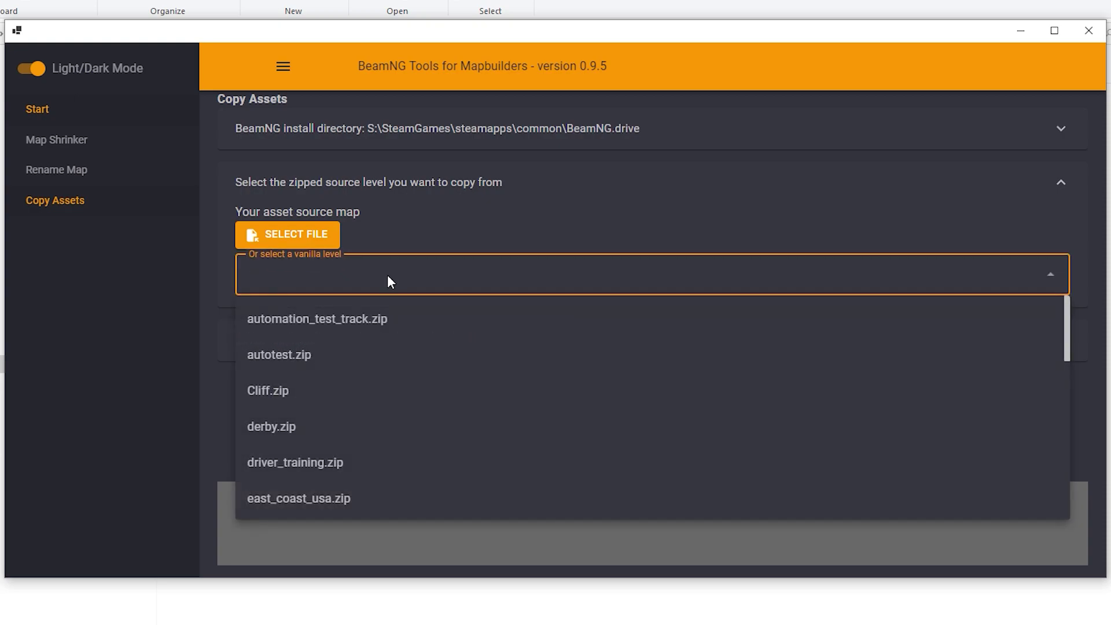
pyautogui.click(408, 228)
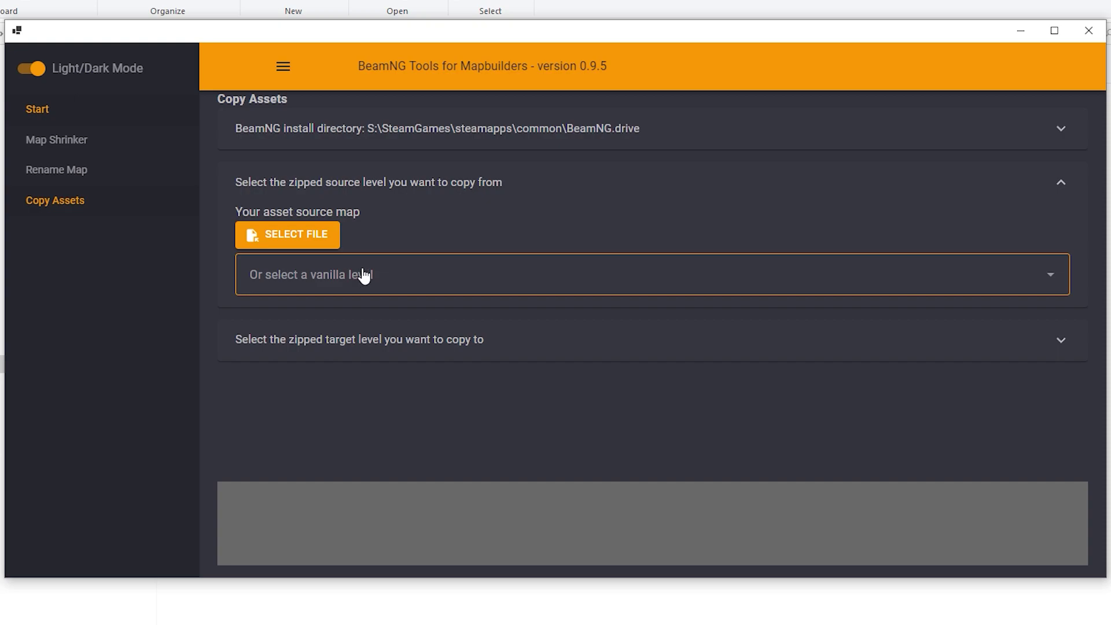
# Load automation_test_track.zip from the BeamNG_Work folder in Documents as the source level to copy assets from.
pyautogui.click(298, 238)
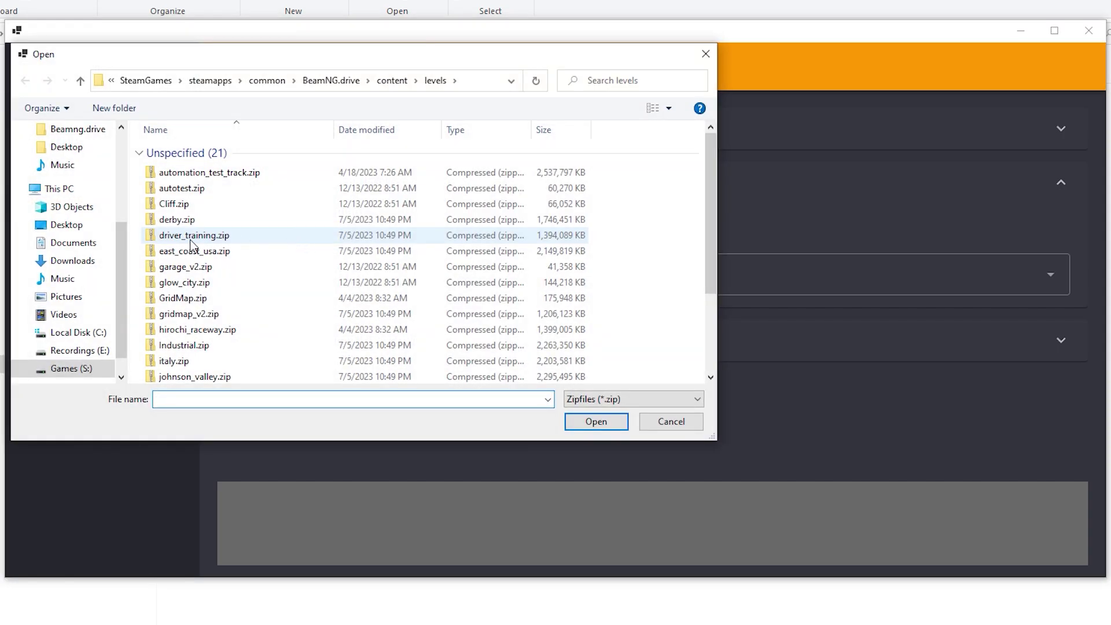
pyautogui.click(67, 245)
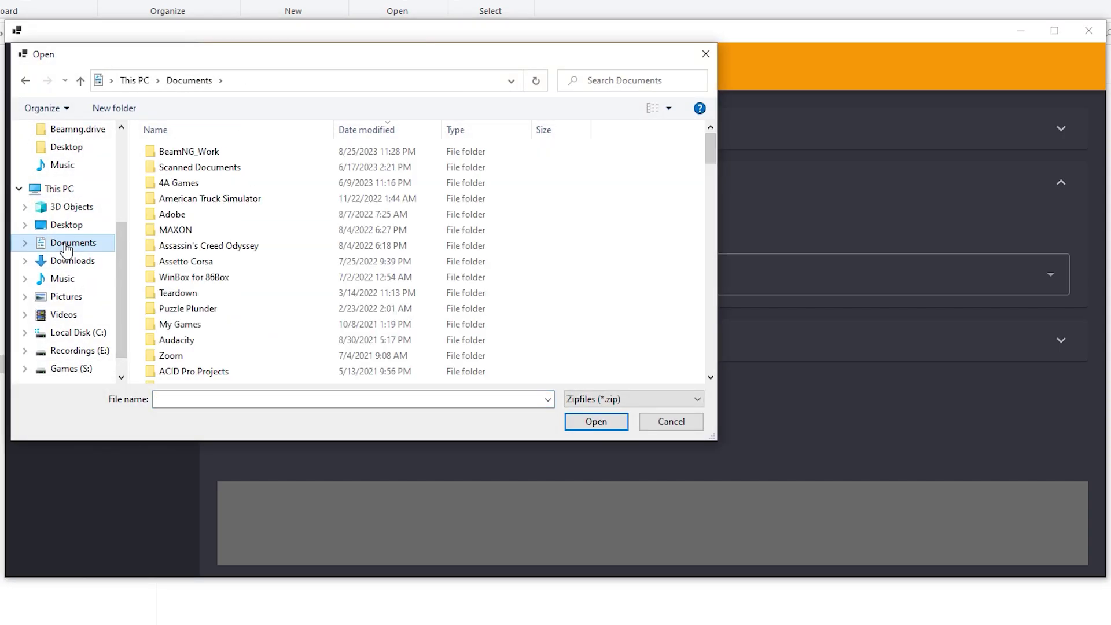
pyautogui.doubleClick(183, 153)
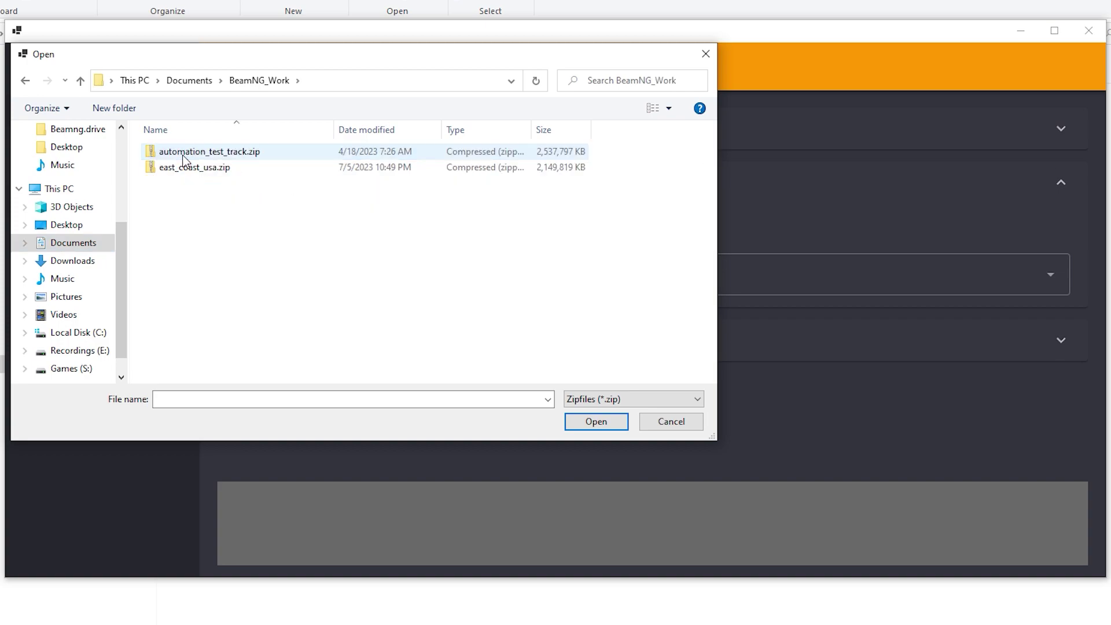
pyautogui.click(232, 153)
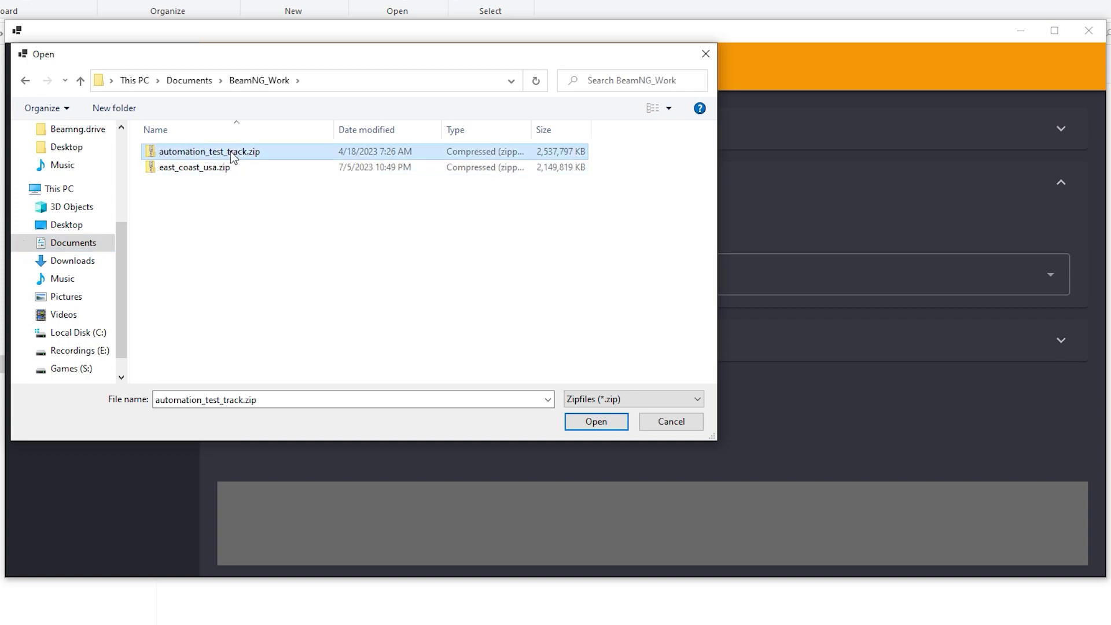
pyautogui.click(584, 421)
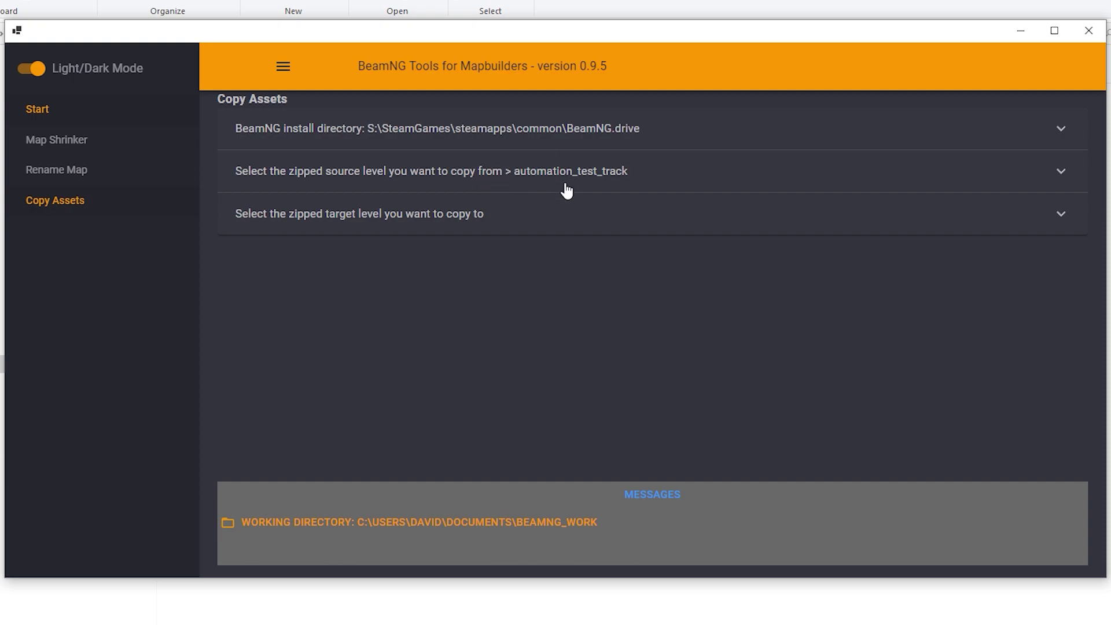
# Load east_coast_usa.zip from the BeamNG_Work folder as the target level to copy assets to.
pyautogui.click(448, 223)
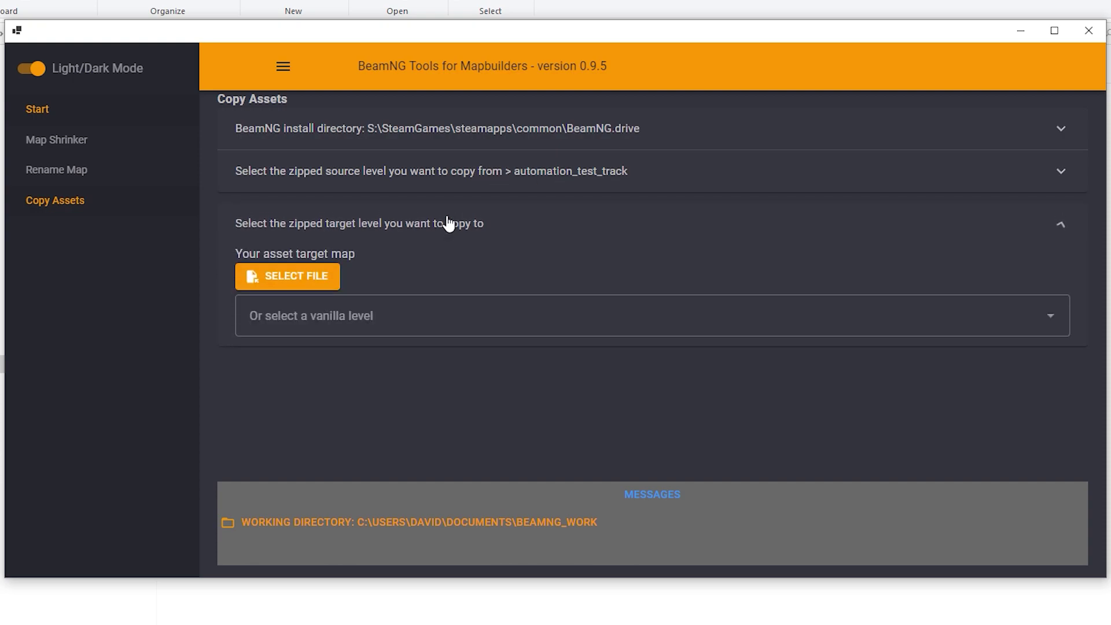
pyautogui.click(306, 279)
pyautogui.click(214, 186)
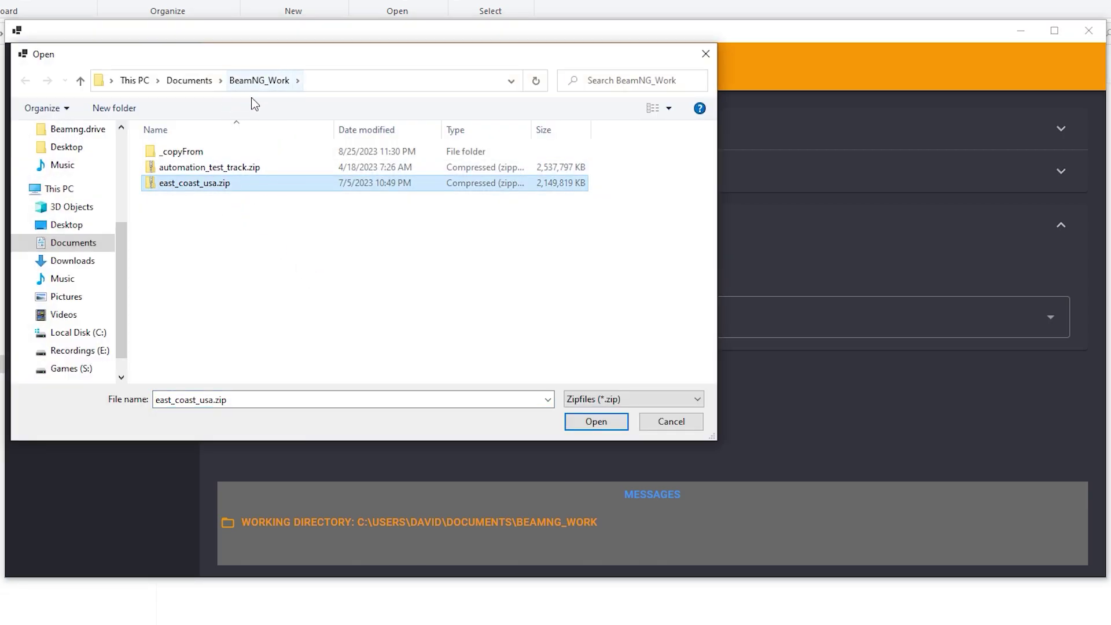
pyautogui.click(591, 419)
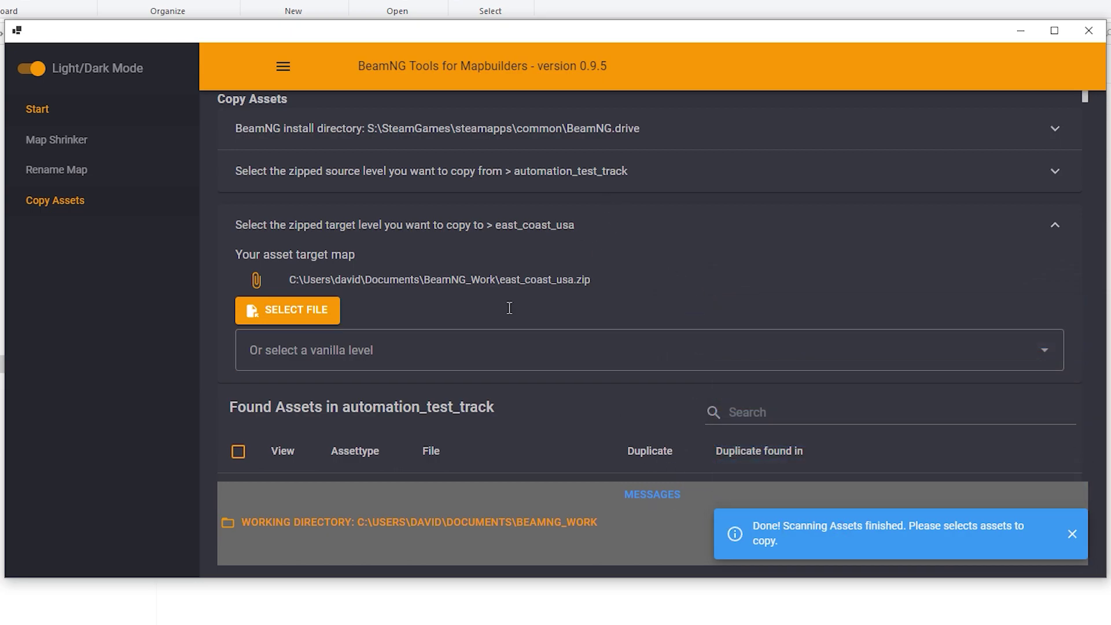
# Examine the list of assets found in automation_test_track.
pyautogui.scroll(-5, 546, 394)
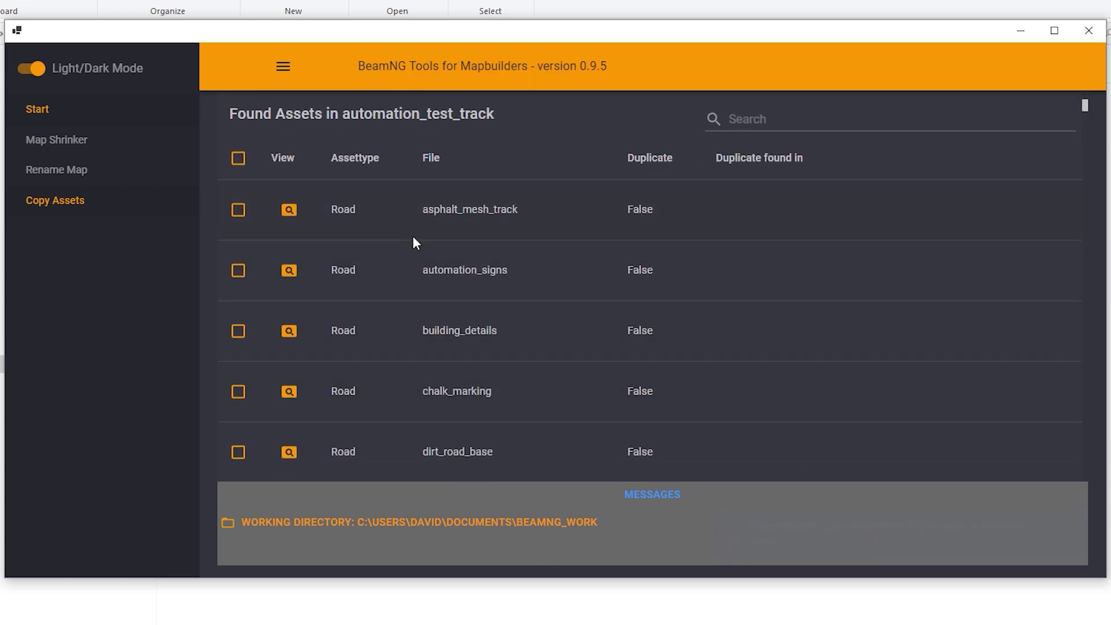
pyautogui.scroll(-15, 413, 237)
pyautogui.scroll(-2, 420, 299)
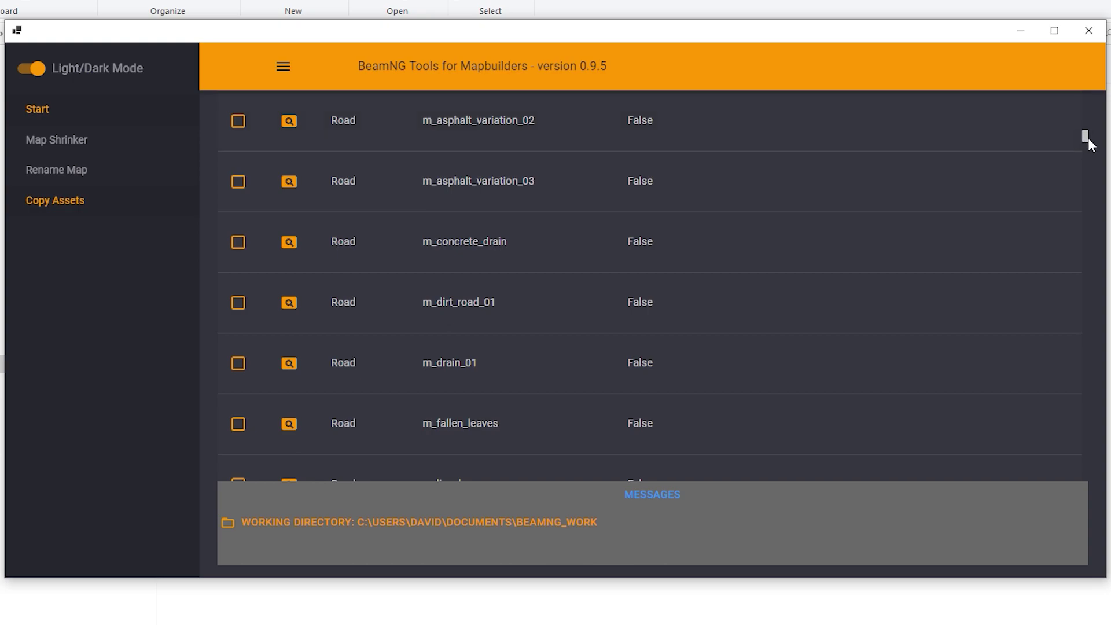
pyautogui.moveTo(1085, 137); pyautogui.dragTo(1090, 139)
pyautogui.scroll(-1, 509, 301)
pyautogui.scroll(10, 724, 243)
pyautogui.scroll(5, 743, 237)
pyautogui.scroll(-3, 732, 248)
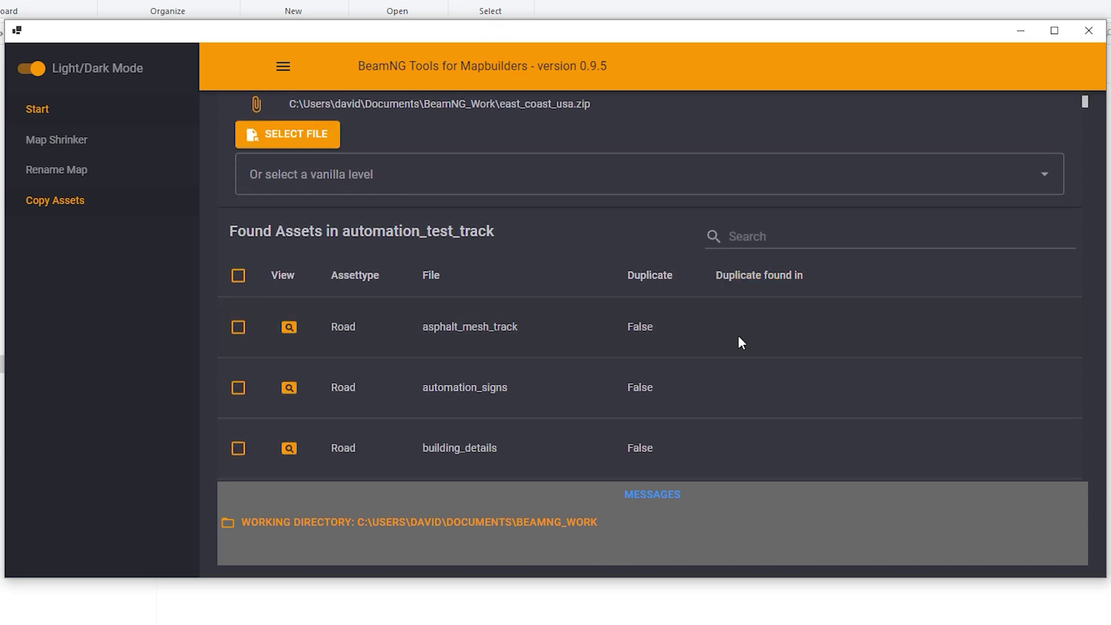
# Search the found assets for "shed" and copy s_corrugatedshed.dae into the east_coast_usa level.
pyautogui.click(754, 236)
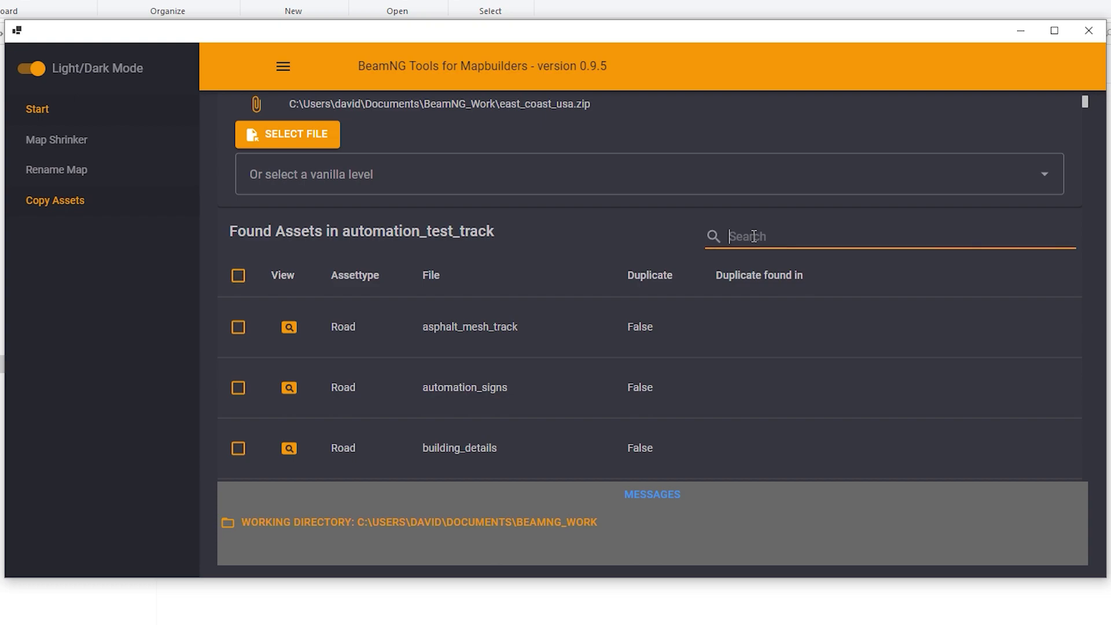
pyautogui.write('shed')
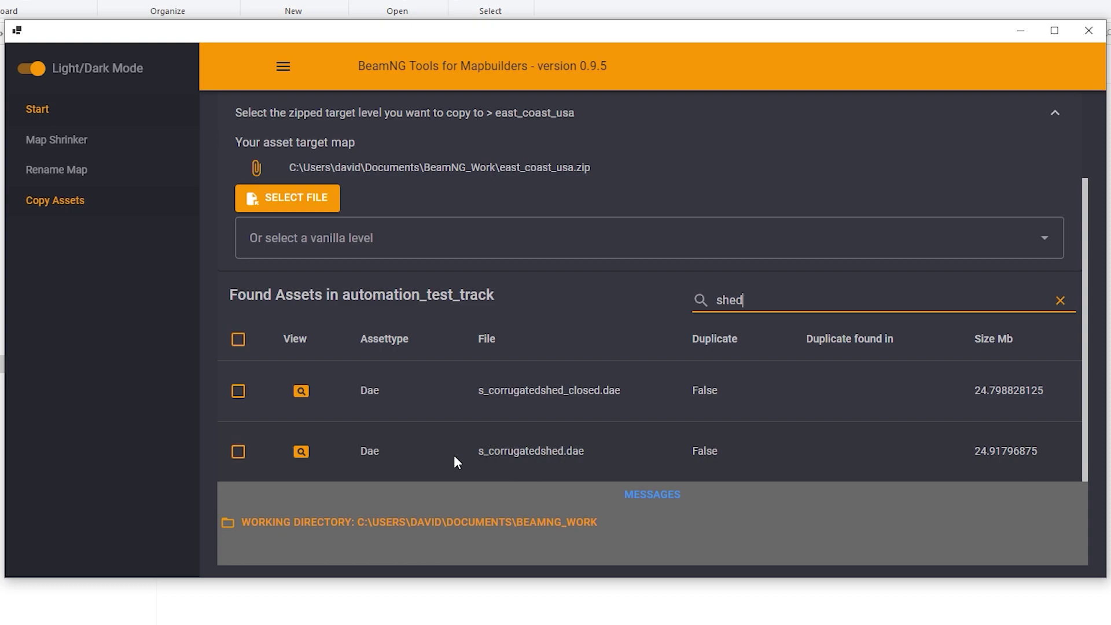
pyautogui.click(238, 453)
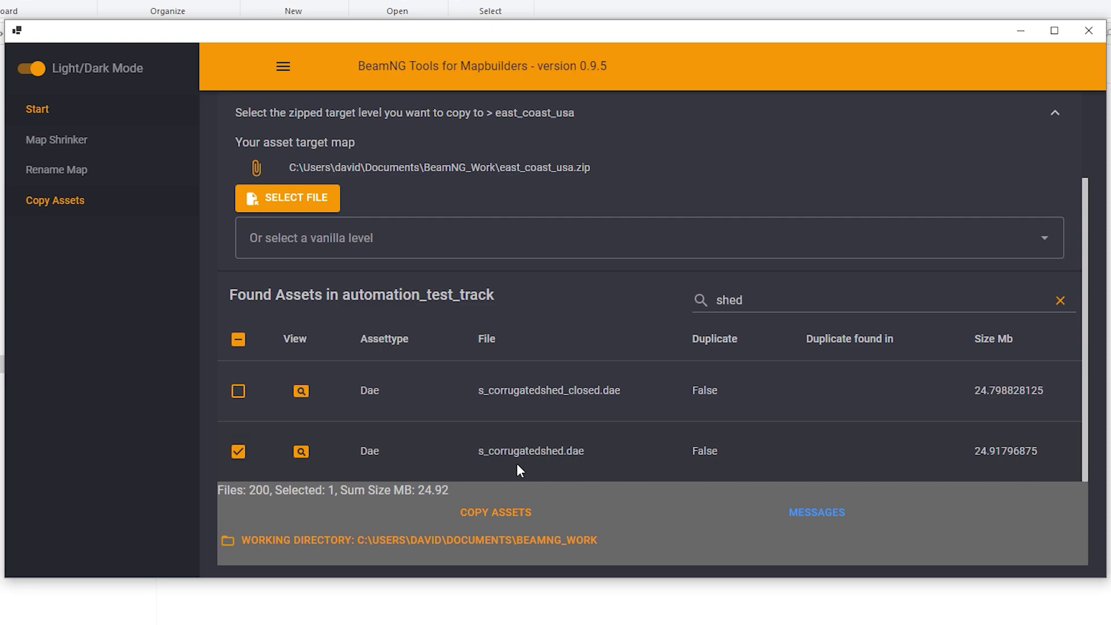
pyautogui.click(513, 515)
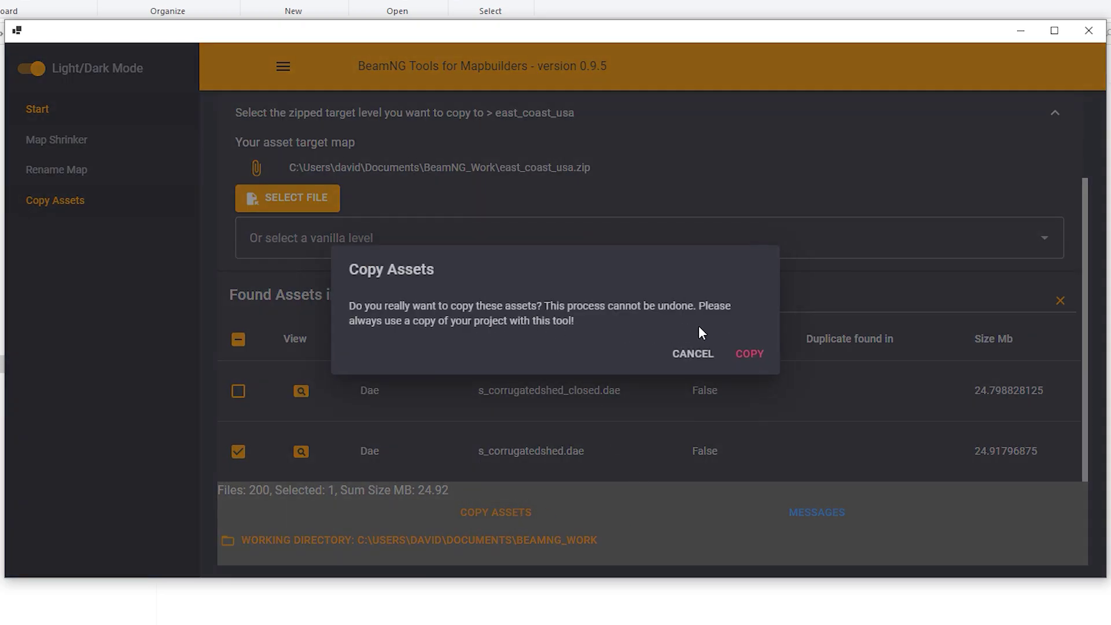
pyautogui.click(752, 353)
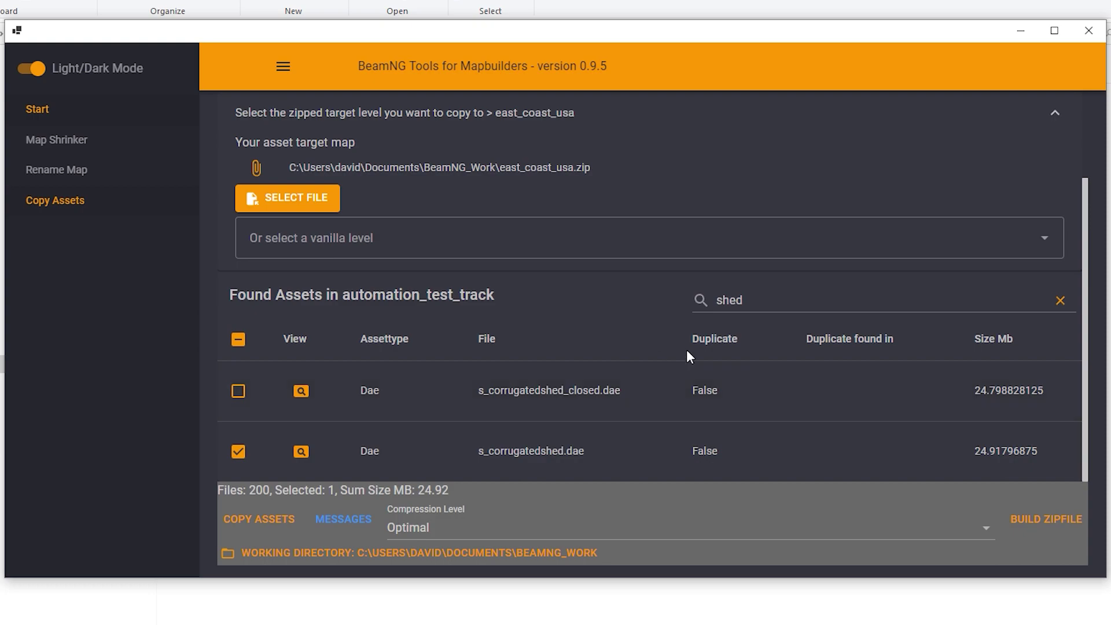
# Clear the asset search, and select and deselect all assets found in automation_test_track.
pyautogui.click(1060, 300)
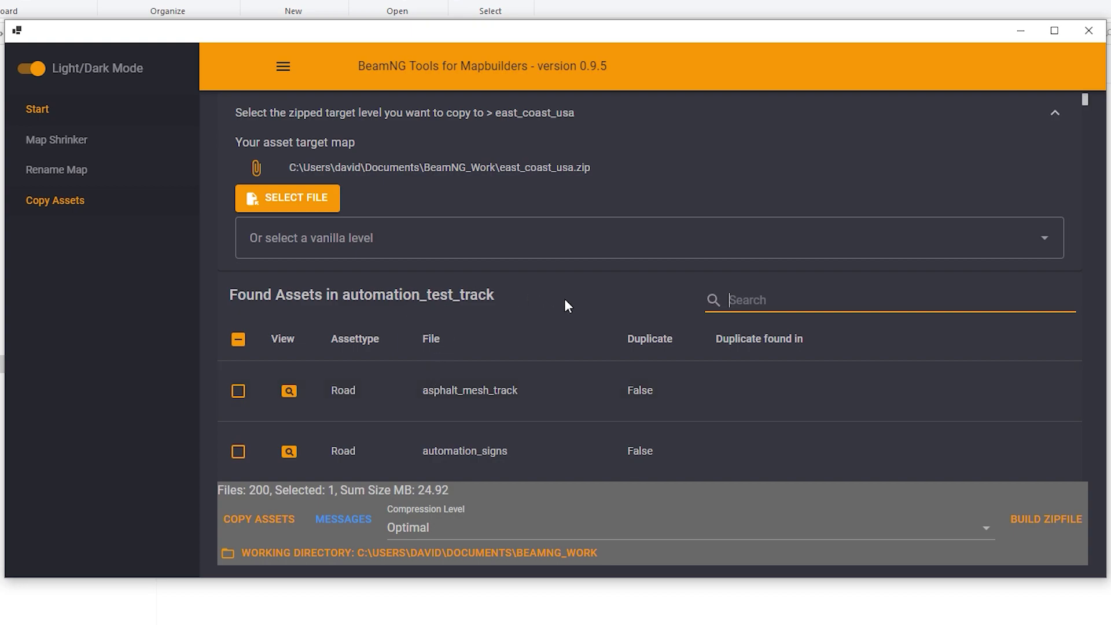
pyautogui.click(238, 340)
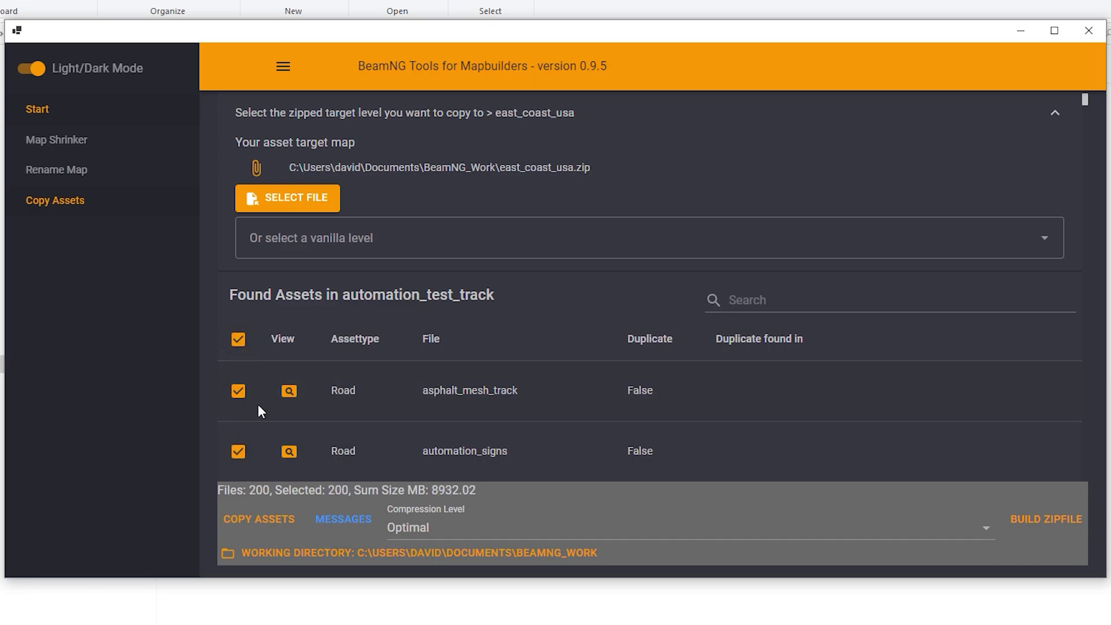
pyautogui.scroll(-10, 258, 411)
pyautogui.scroll(12, 272, 396)
pyautogui.scroll(-1, 258, 380)
pyautogui.click(238, 393)
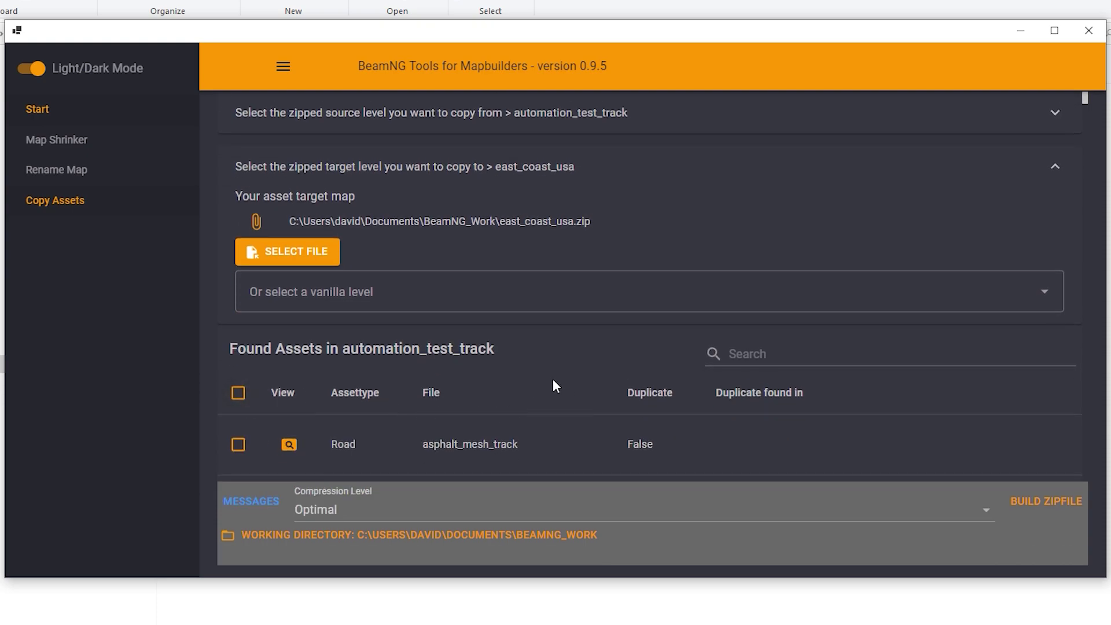
pyautogui.scroll(-1, 553, 379)
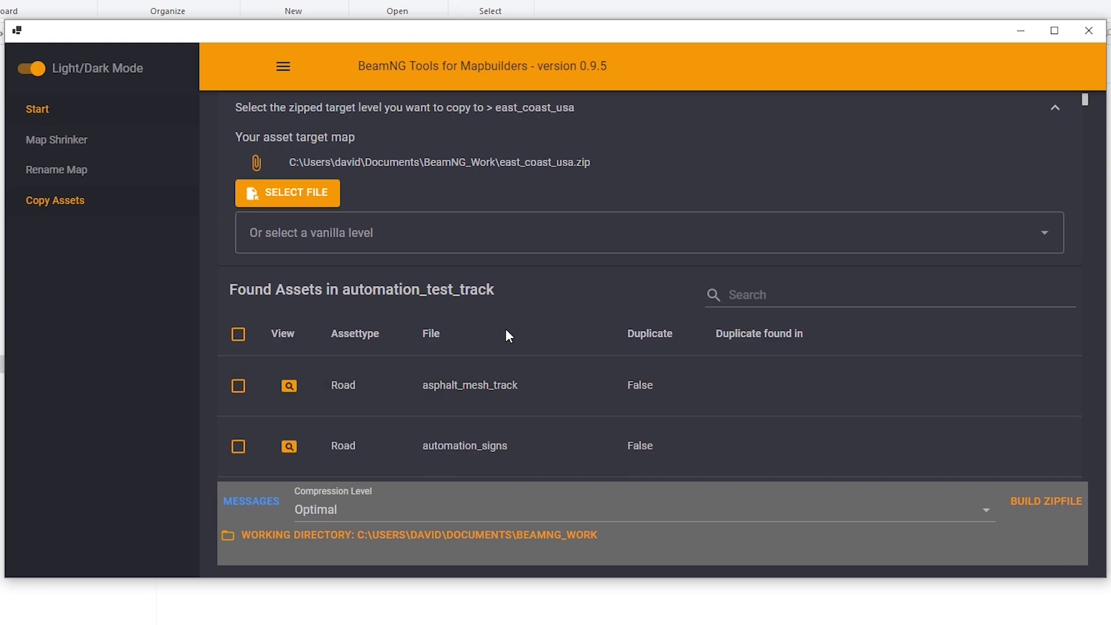
pyautogui.scroll(1, 519, 341)
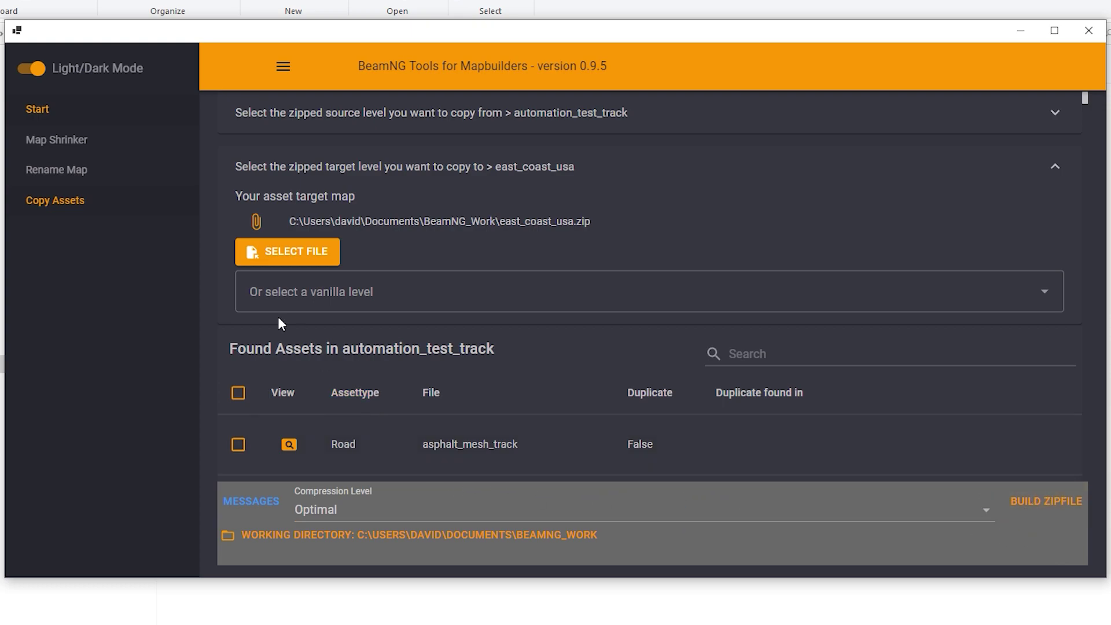
# Rename the east_coast_usa level to east_coast_davidinark in its file paths, with the display title "davidinark East Coast USA".
pyautogui.click(61, 175)
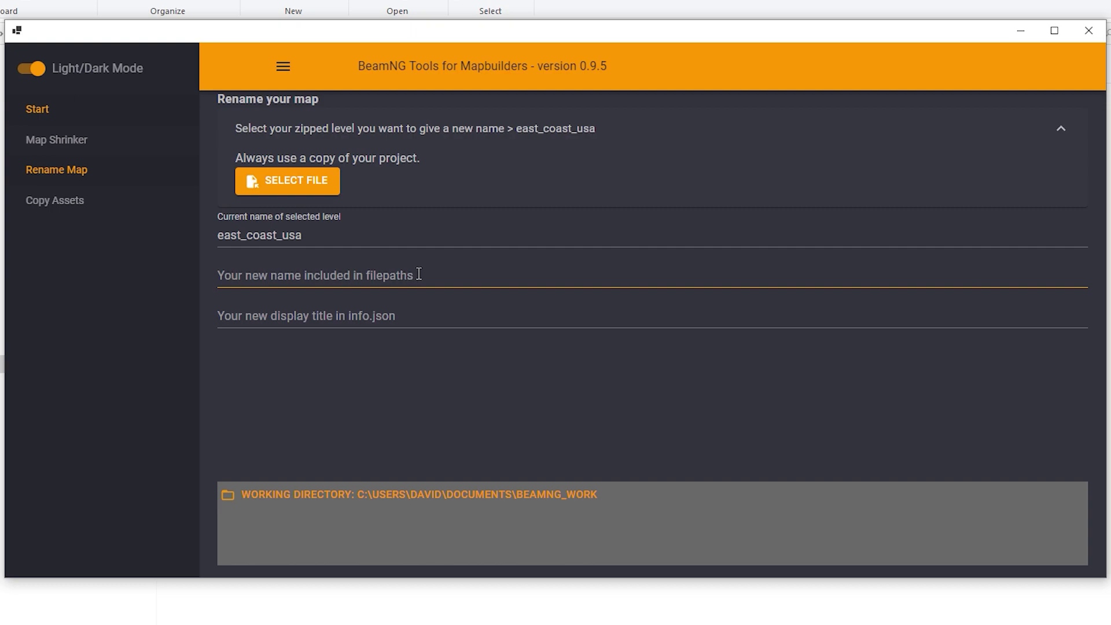
pyautogui.click(333, 281)
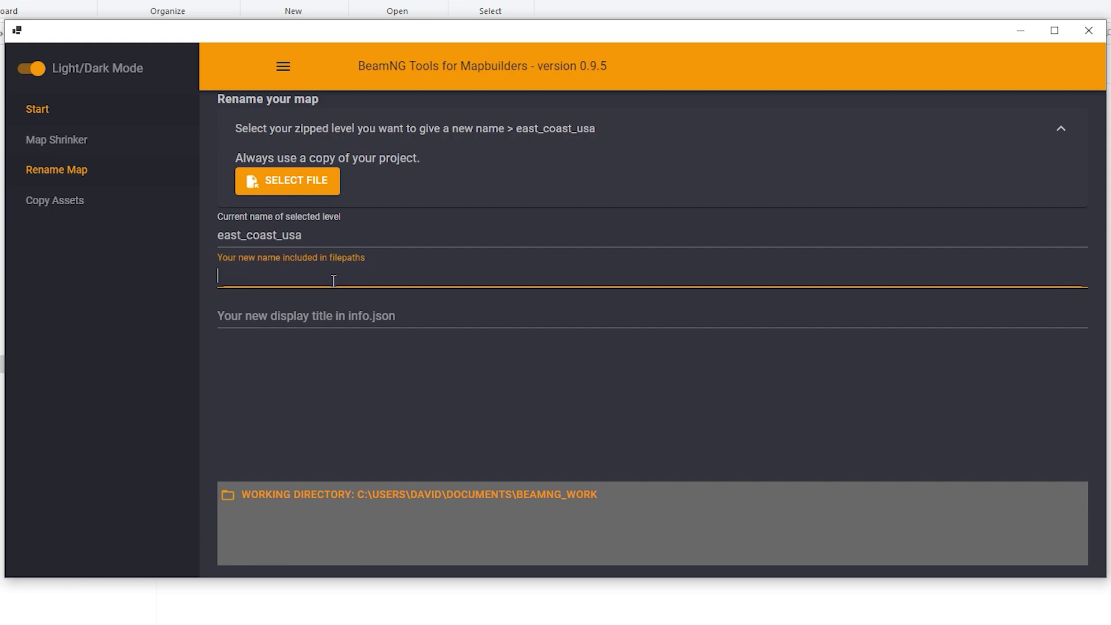
pyautogui.write('east_coast')
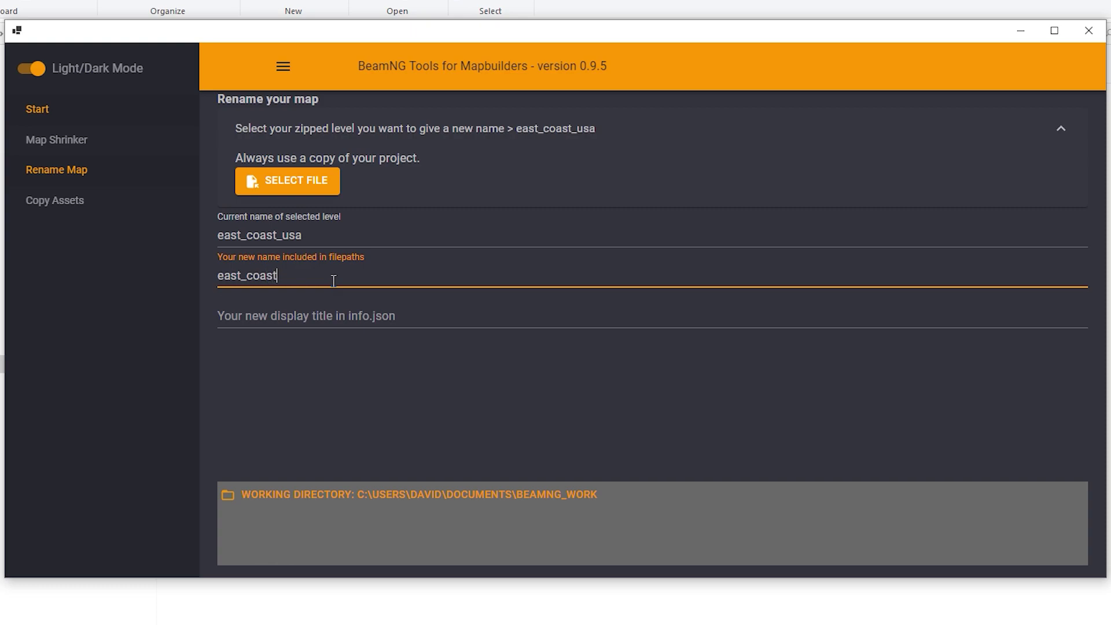
pyautogui.write('_davidinark')
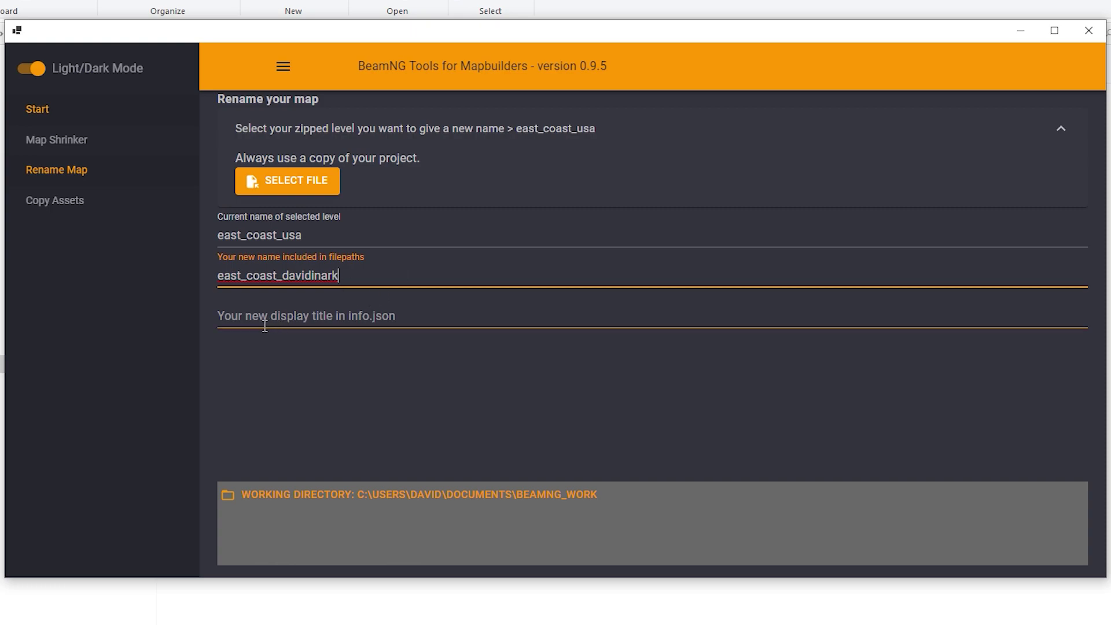
pyautogui.click(316, 313)
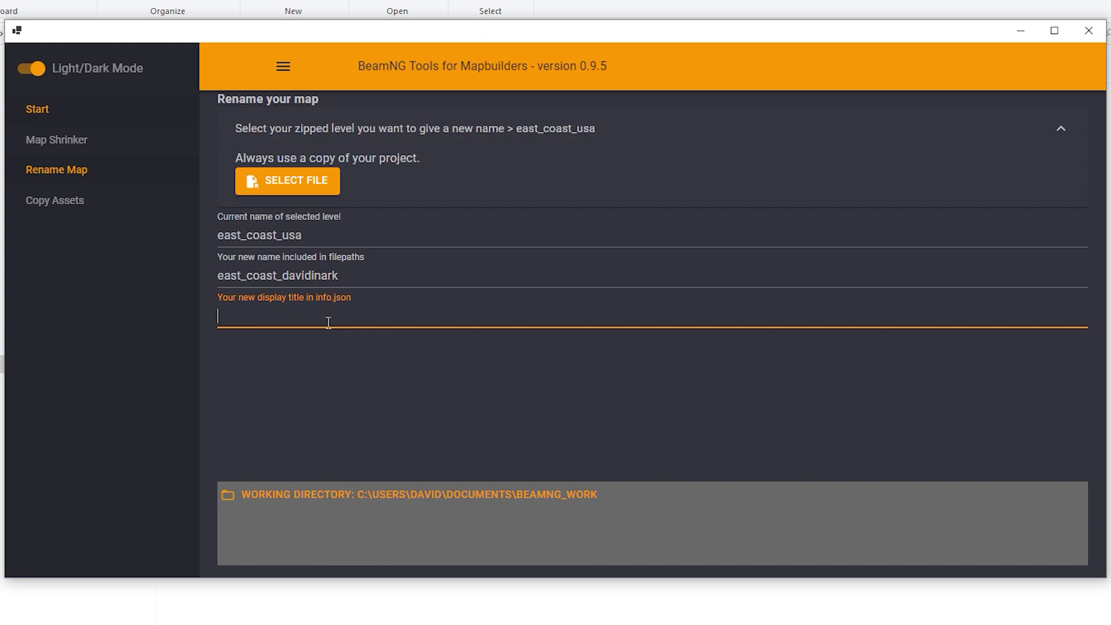
pyautogui.write('davidinar')
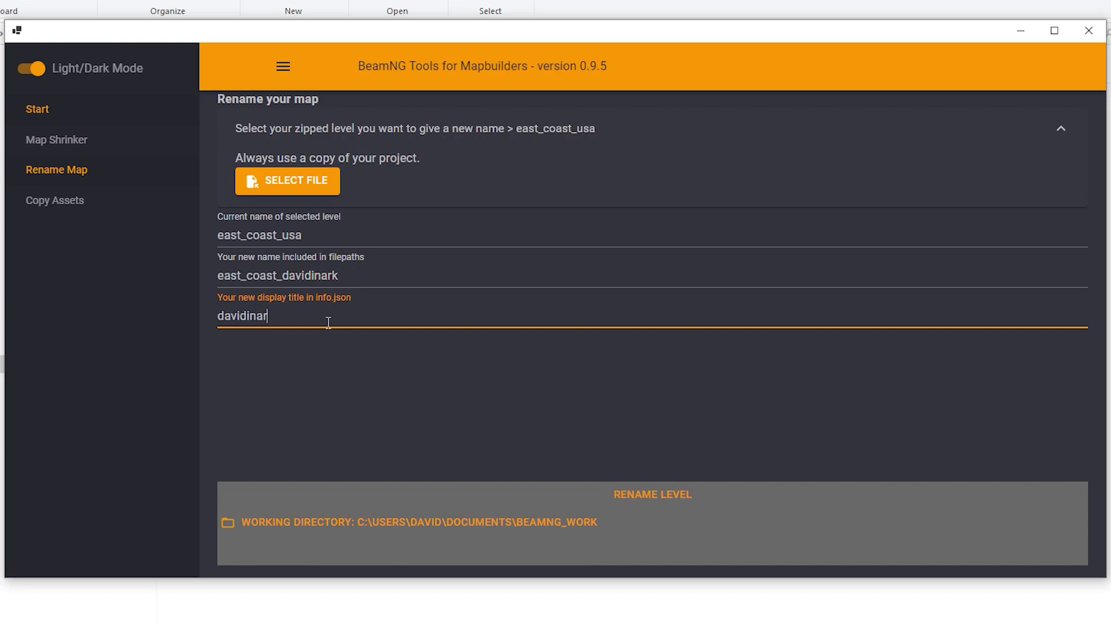
pyautogui.write('k East Coast USA')
pyautogui.click(669, 496)
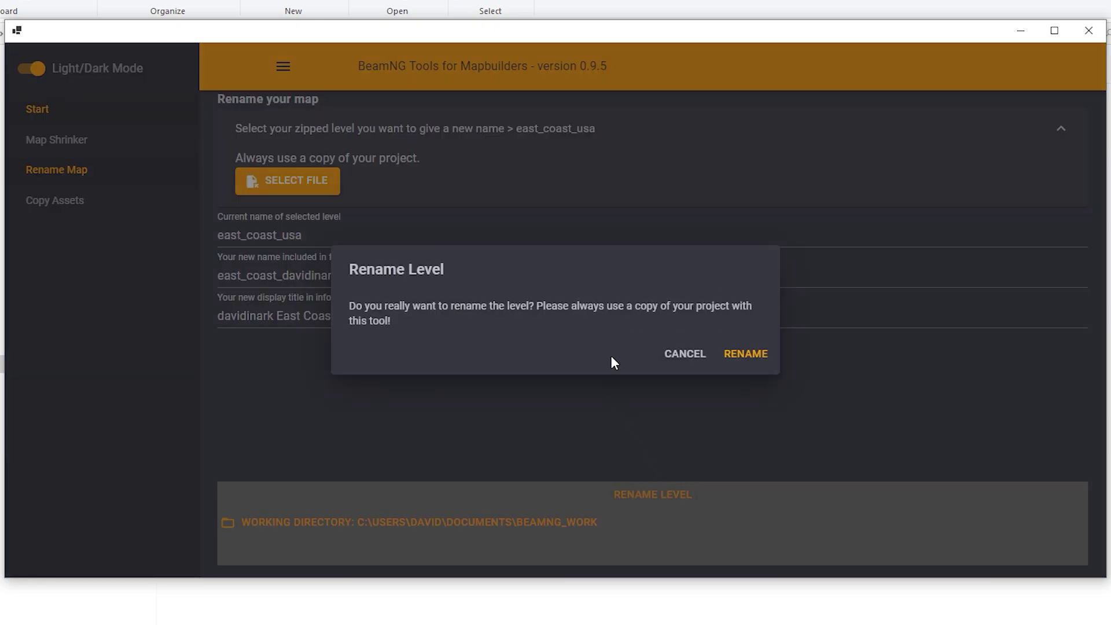
pyautogui.click(752, 356)
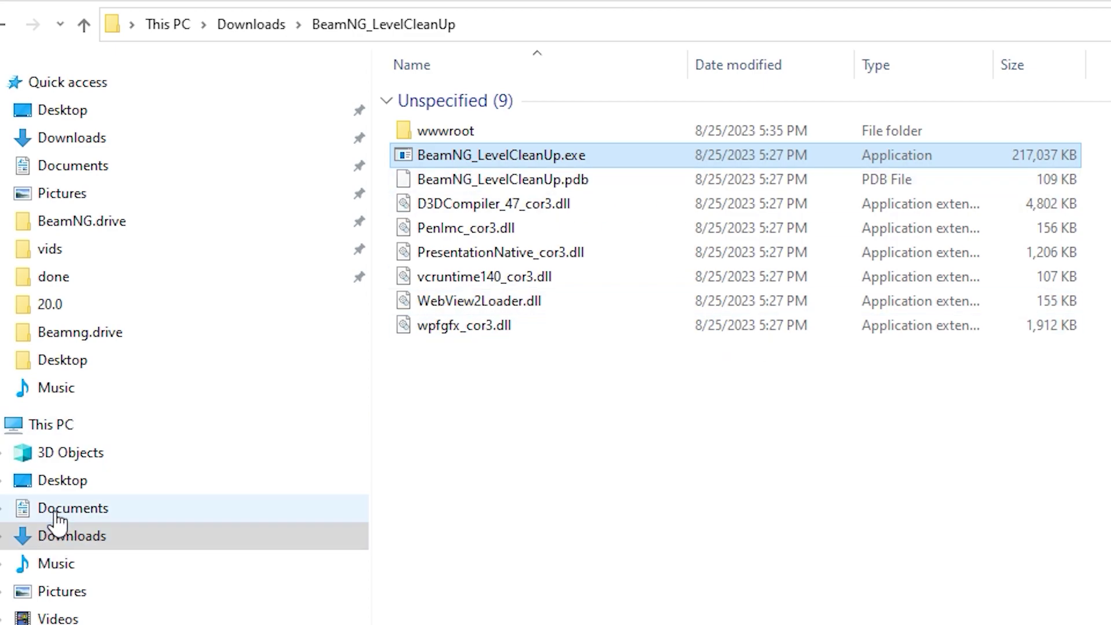
# In File Explorer, copy east_coast_davidinark_deploy_230825.zip from the BeamNG_Work folder in Documents.
pyautogui.click(145, 509)
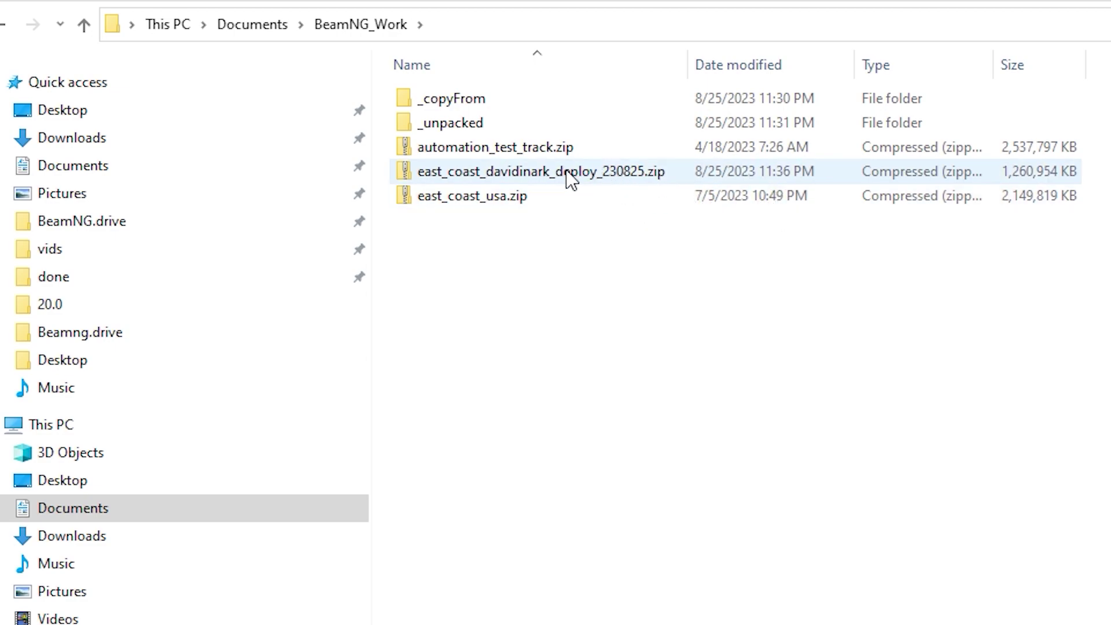
pyautogui.click(631, 174)
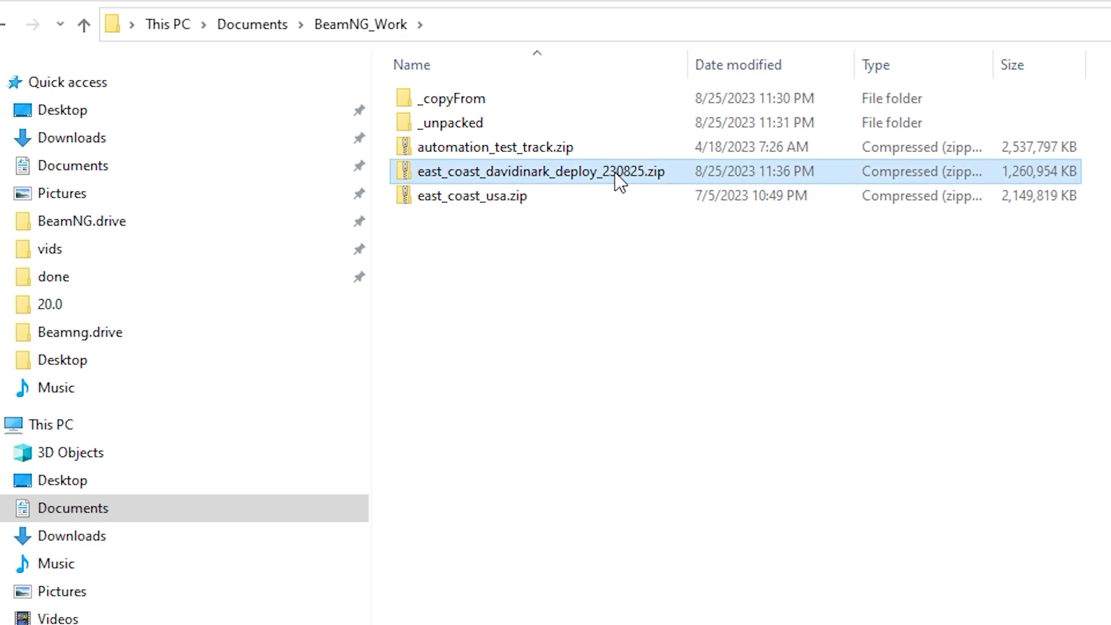
pyautogui.rightClick(577, 165)
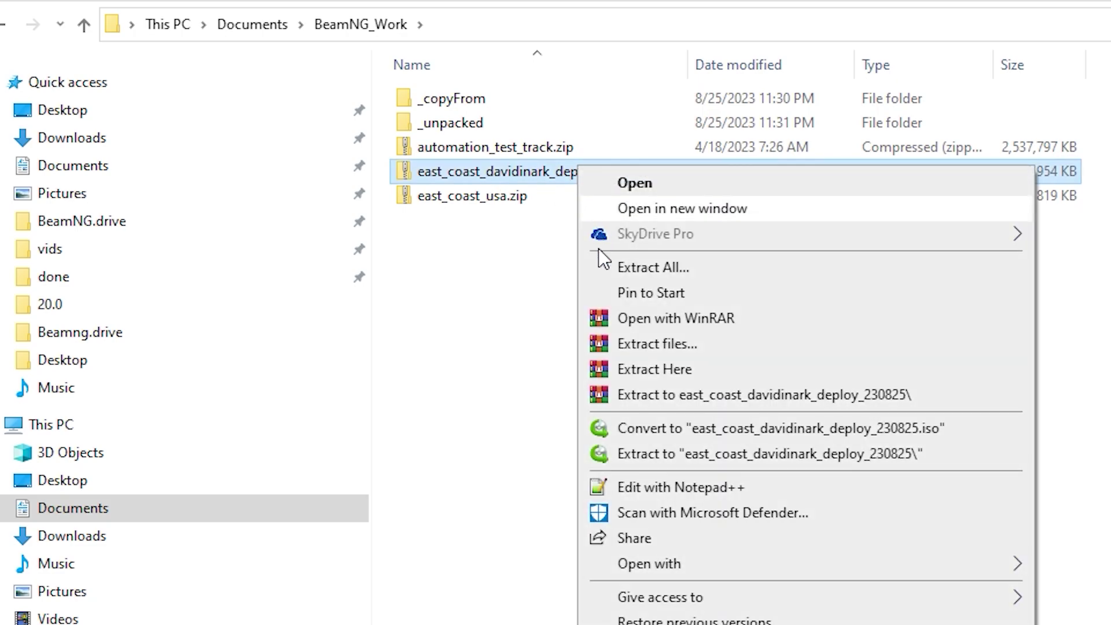
pyautogui.press('Escape')
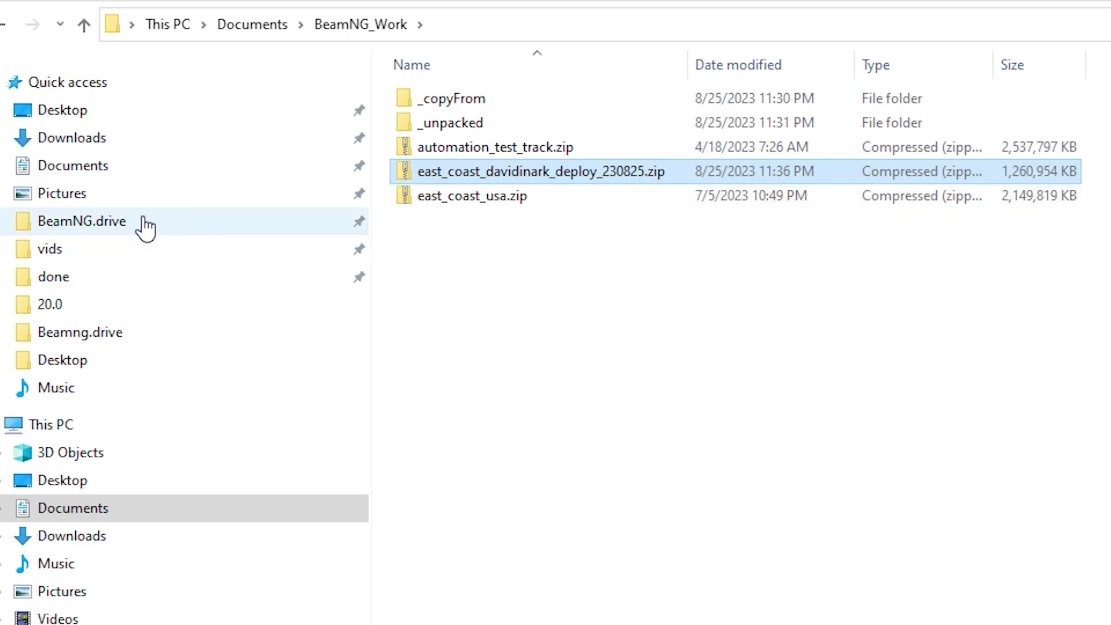
# Delete the old east_coast_davidinark_deploy_230825.zip from the mods folder of BeamNG.drive 0.29.
pyautogui.click(104, 224)
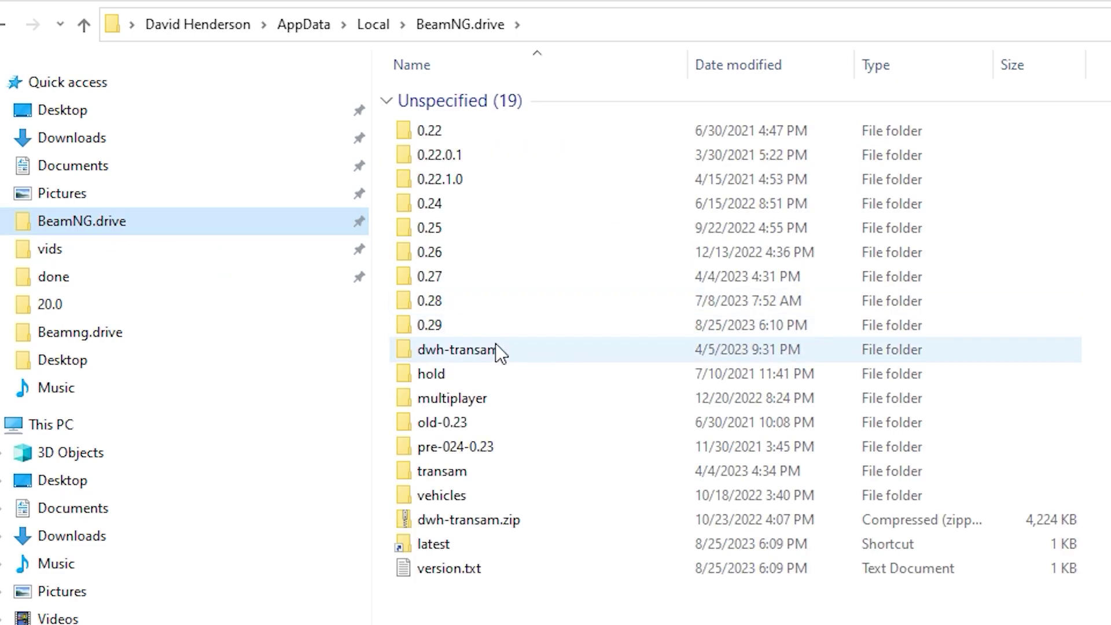
pyautogui.doubleClick(468, 325)
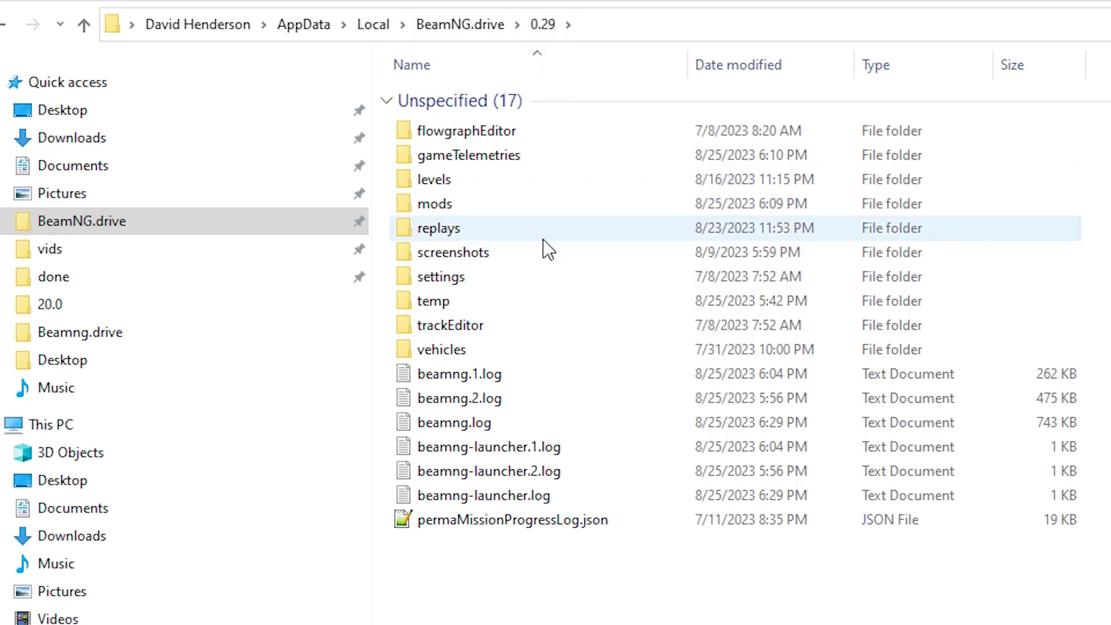
pyautogui.doubleClick(427, 206)
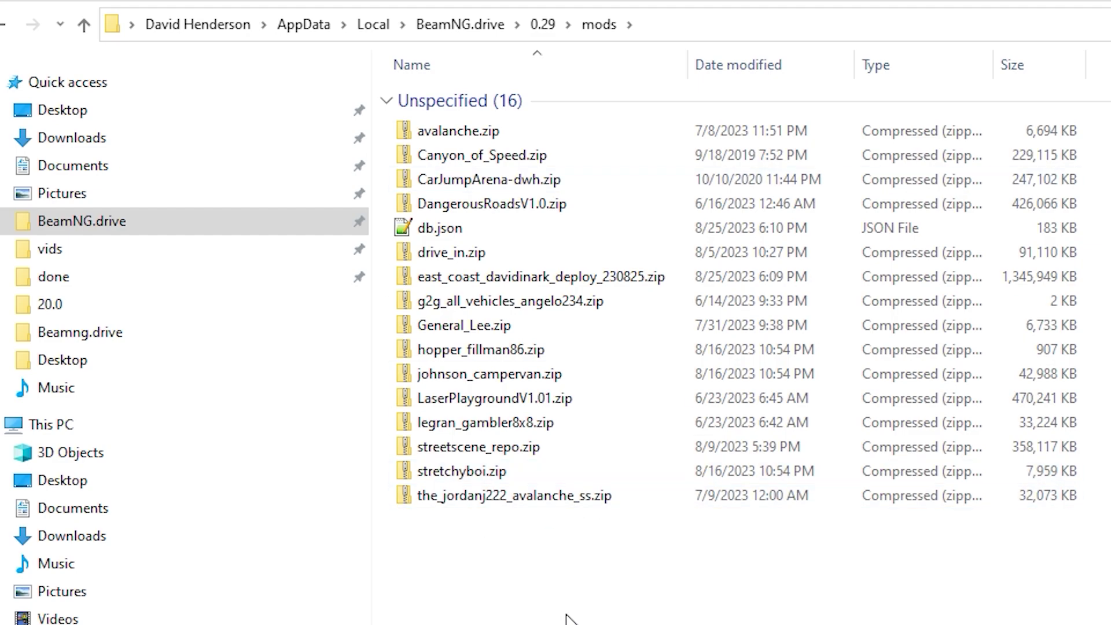
pyautogui.click(522, 279)
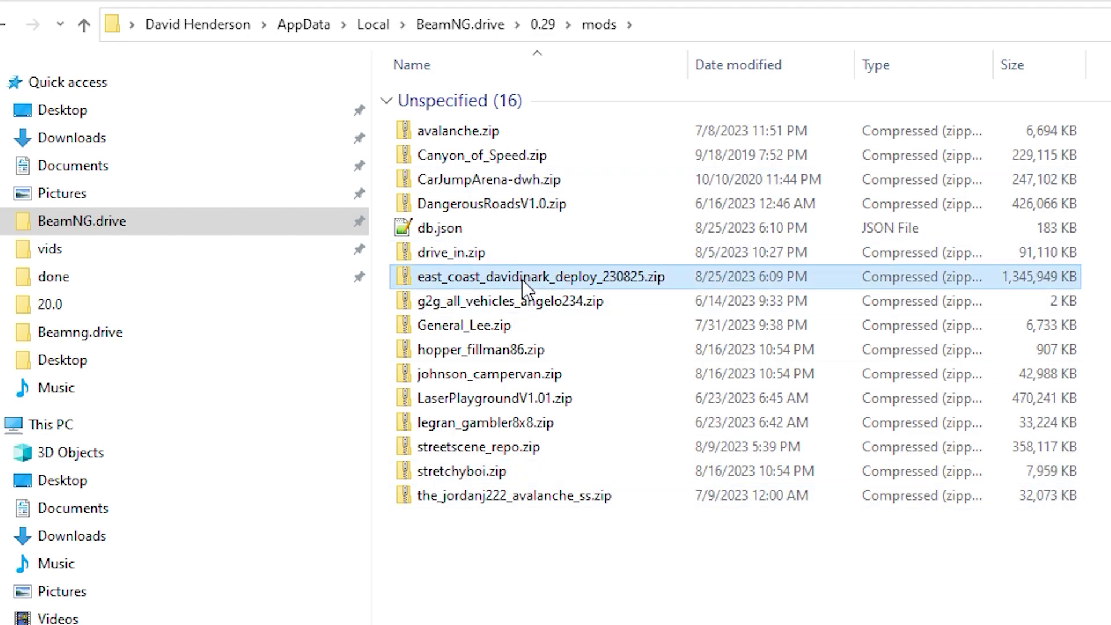
pyautogui.press('Delete')
# Paste the newly built east_coast_davidinark_deploy_230825.zip into the 0.29 mods folder.
pyautogui.rightClick(519, 554)
pyautogui.press('Escape')
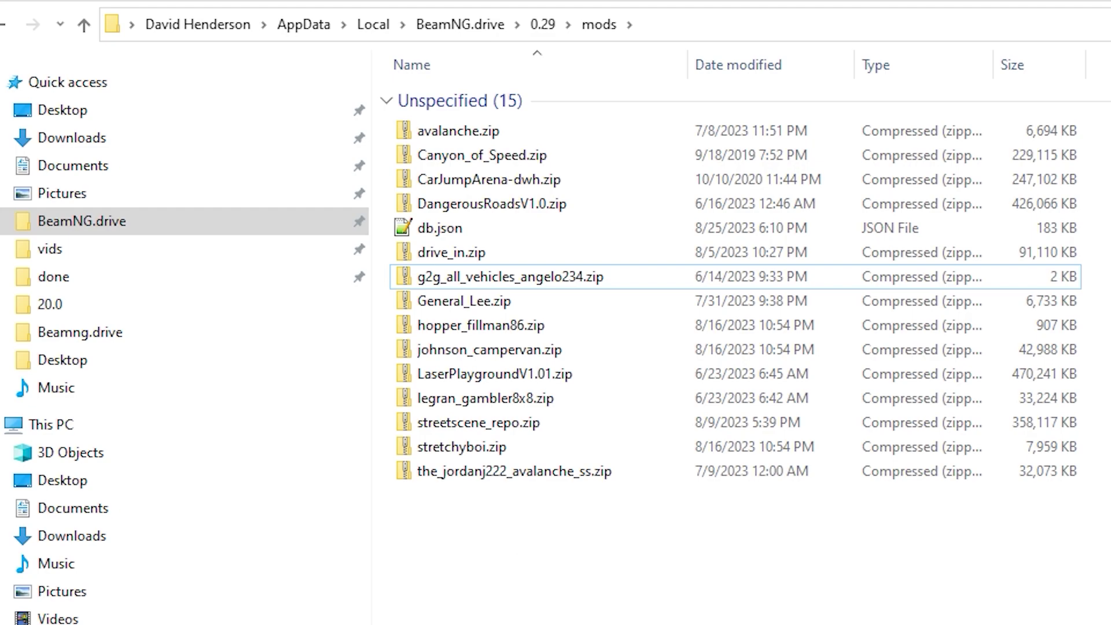
pyautogui.hotkey('ctrl', 'z')
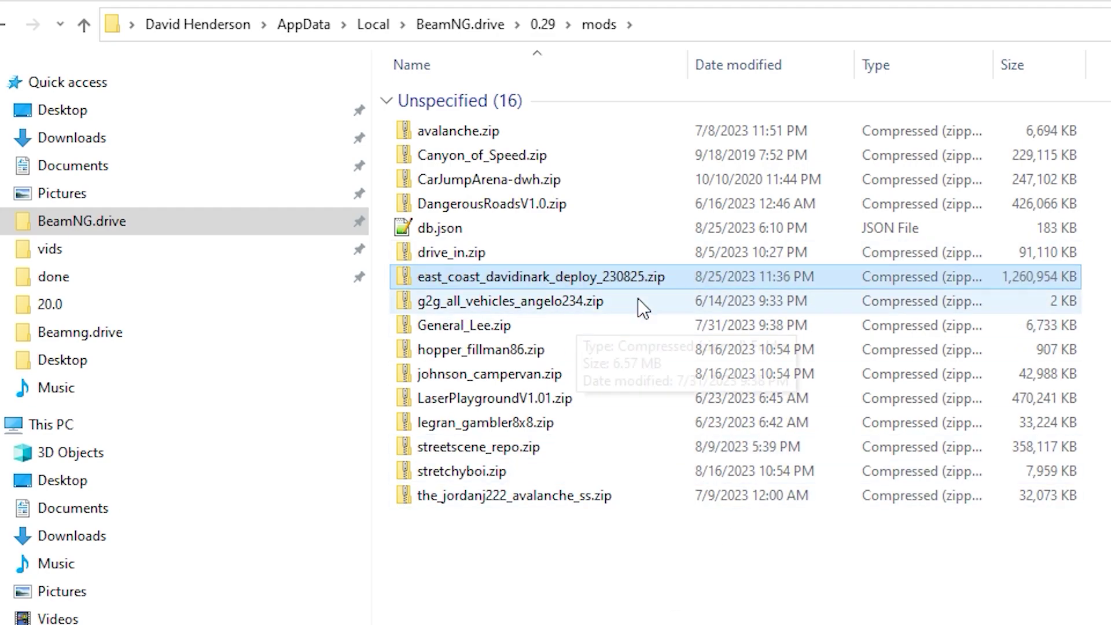
pyautogui.press('Escape')
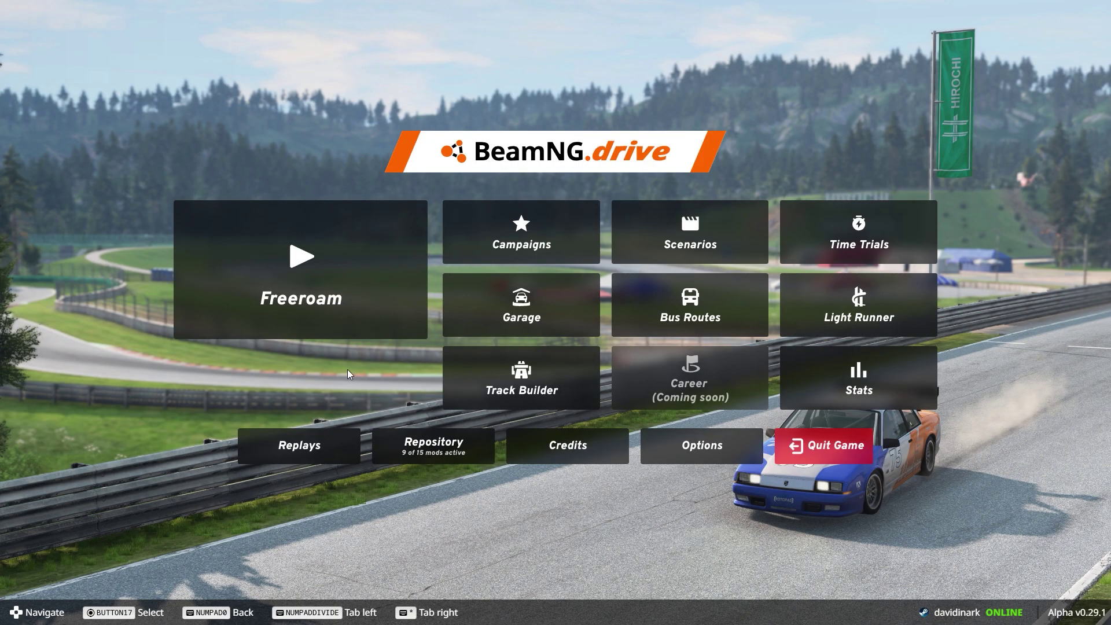
# Switch to BeamNG.drive and load the davidinark East Coast USA level in Freeroam at the Farmhouse spawn point.
pyautogui.click(339, 270)
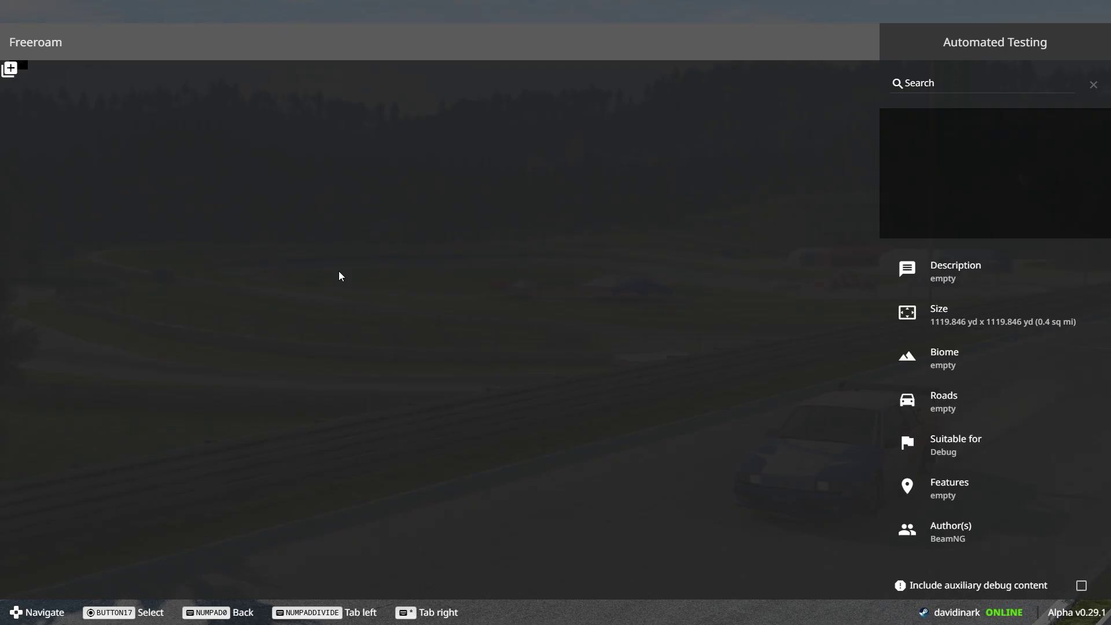
pyautogui.click(316, 178)
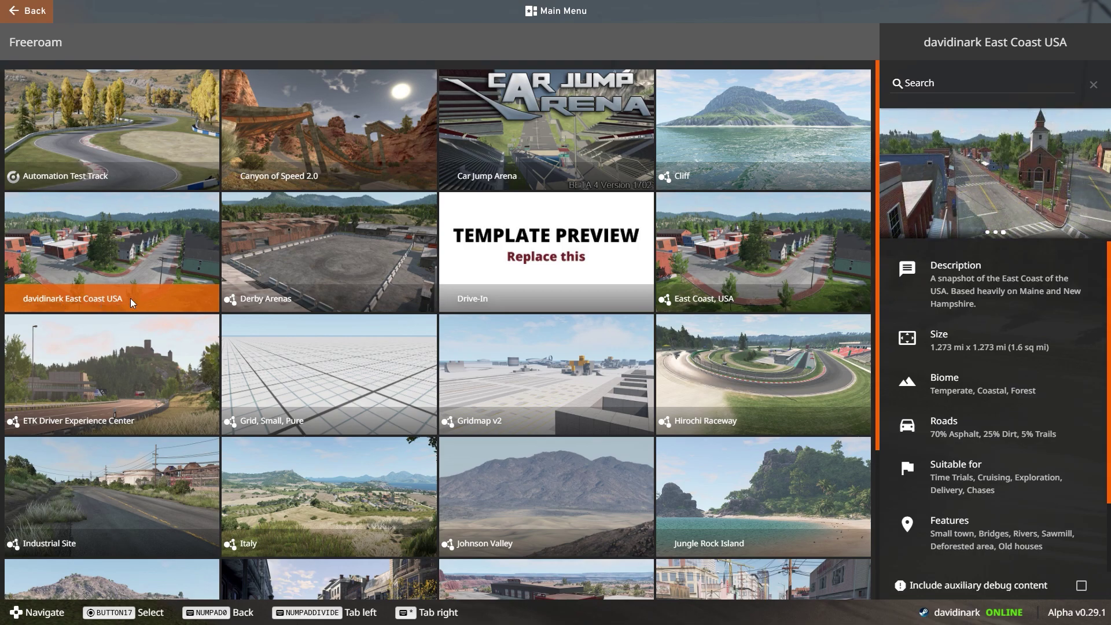
pyautogui.click(147, 255)
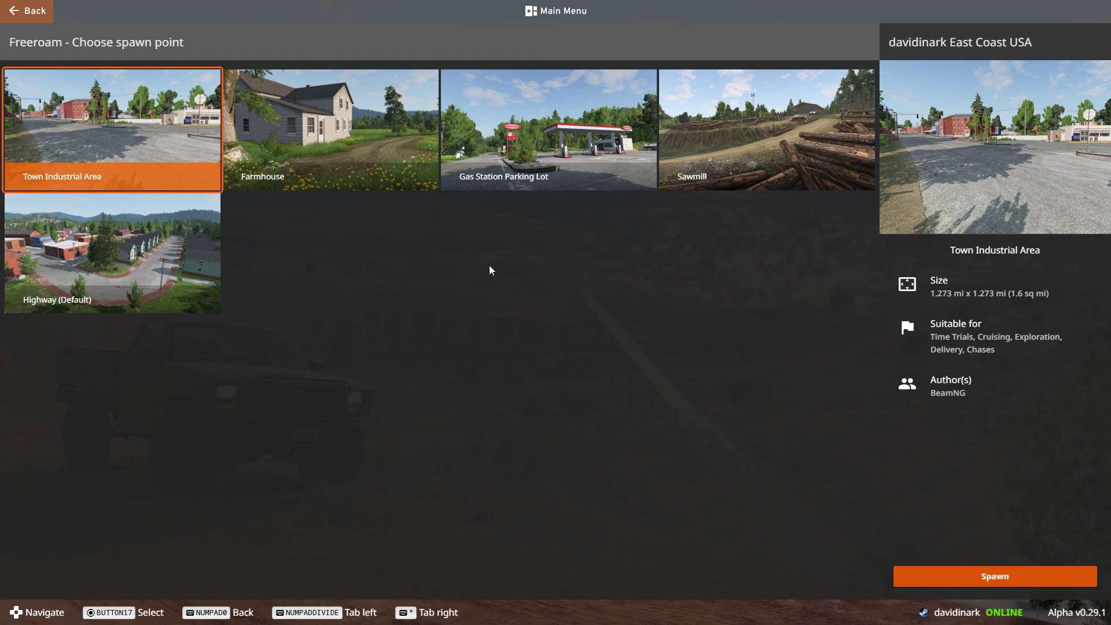
pyautogui.click(303, 134)
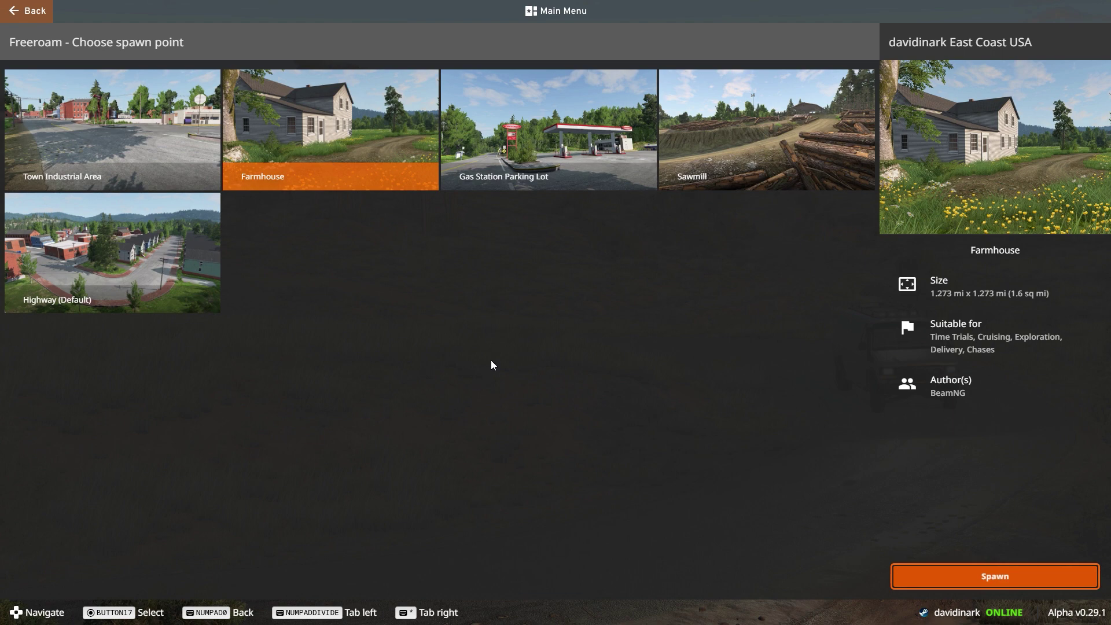
pyautogui.click(962, 580)
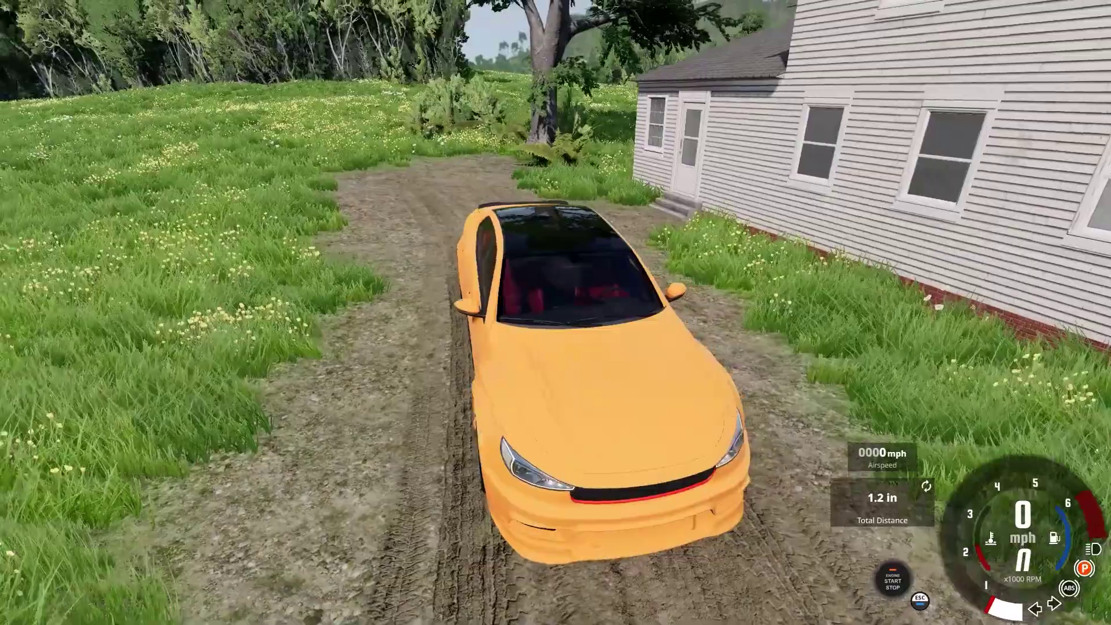
# Open the World Editor for the level, then close and reopen its Asset Browser.
pyautogui.moveTo(556, 312); pyautogui.dragTo(556, 337, button='right')
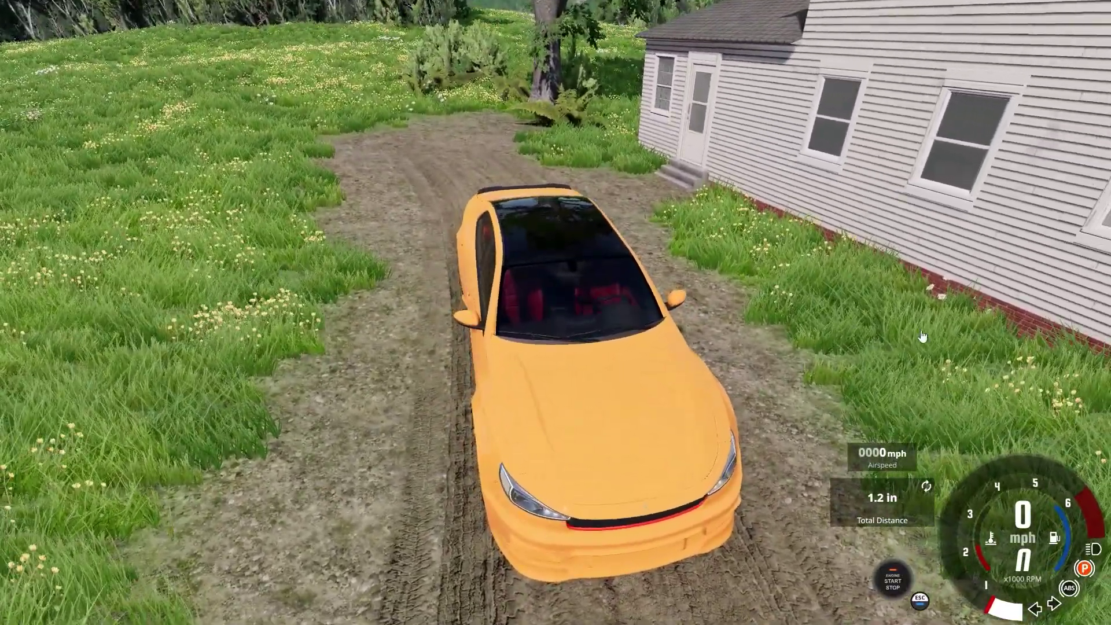
pyautogui.moveTo(419, 232); pyautogui.dragTo(381, 185, button='right')
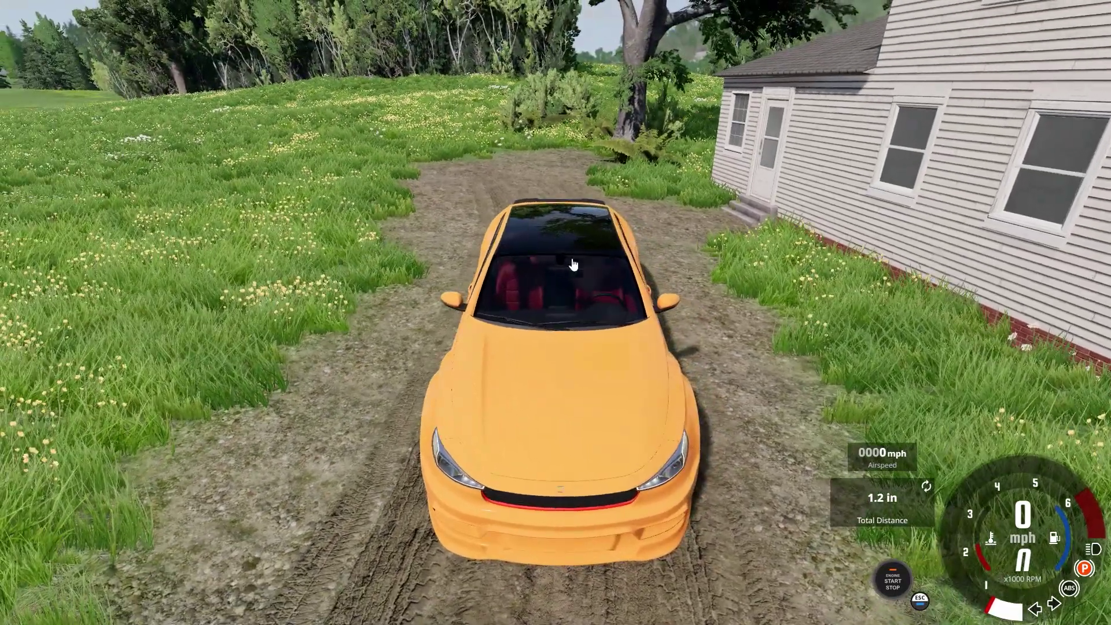
pyautogui.moveTo(752, 237); pyautogui.dragTo(717, 255, button='right')
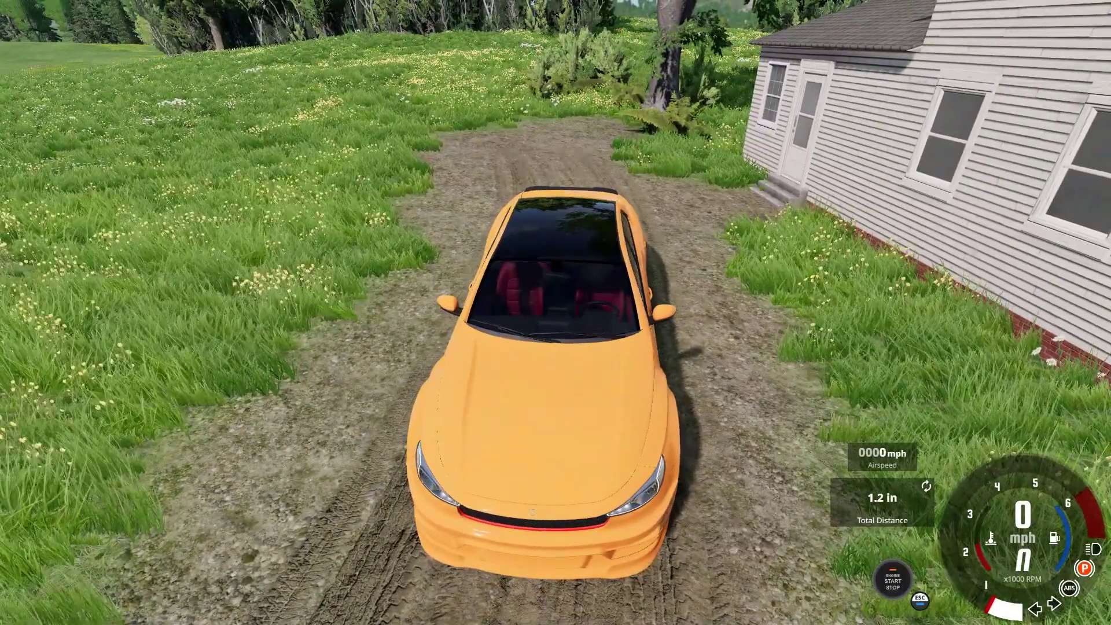
pyautogui.press('F11')
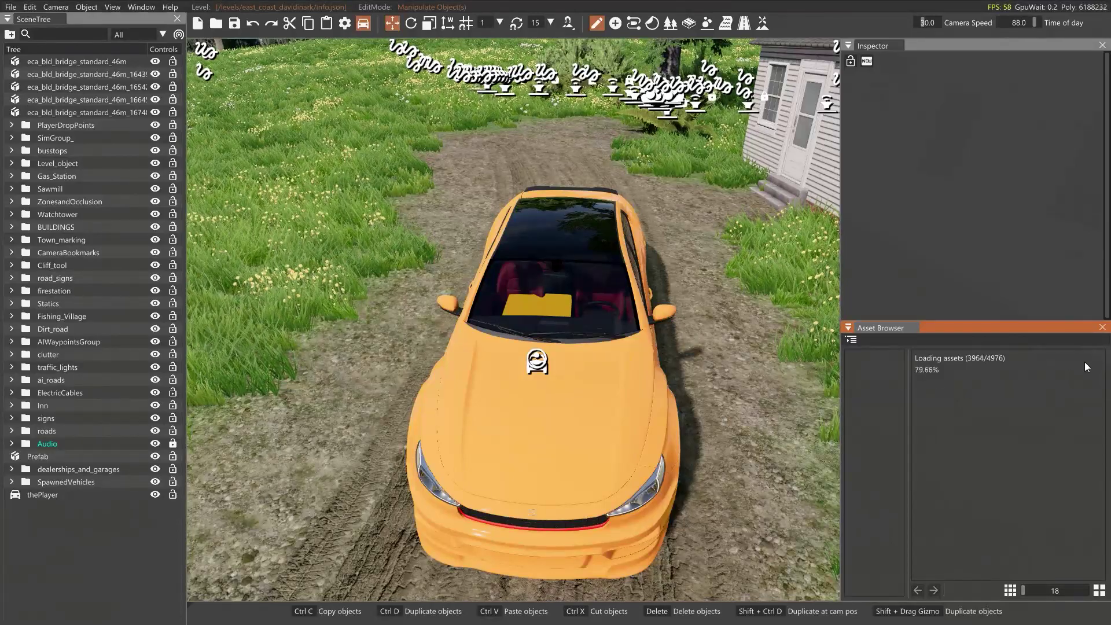
pyautogui.click(1102, 327)
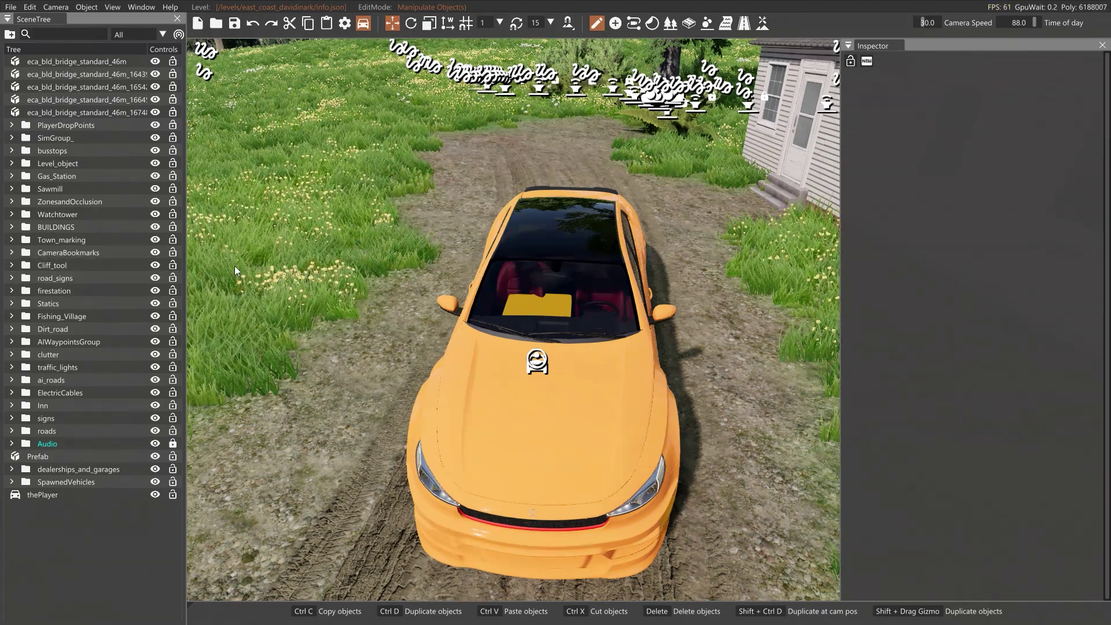
pyautogui.click(141, 7)
pyautogui.click(148, 35)
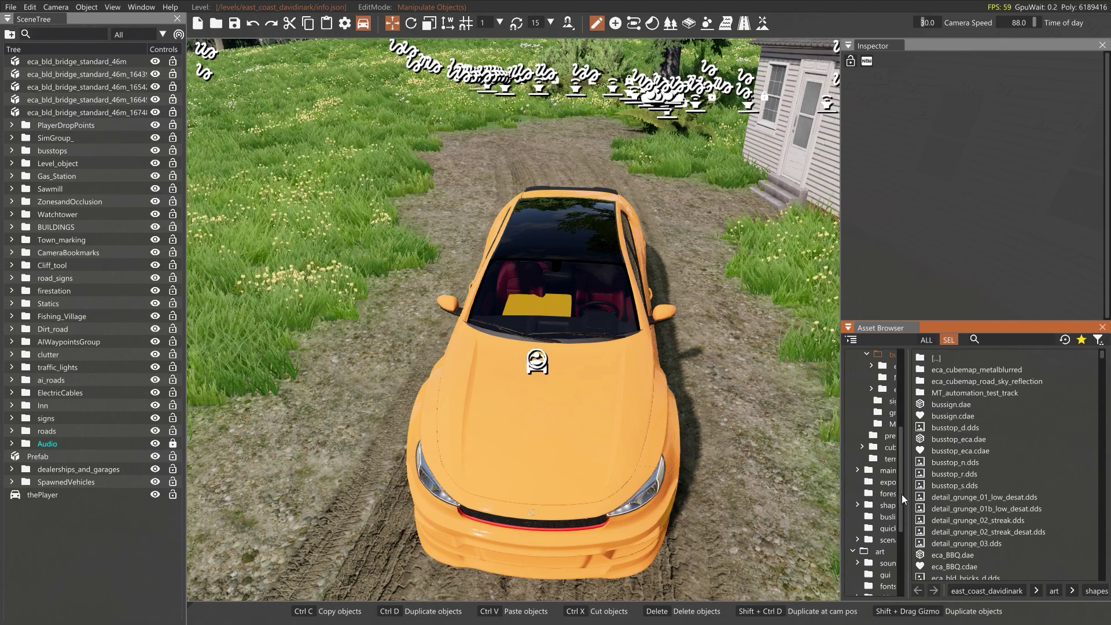
# Search all asset folders for "shed" and place s_corrugatedshed.dae on the dirt track behind the car, beside the farmhouse.
pyautogui.click(926, 340)
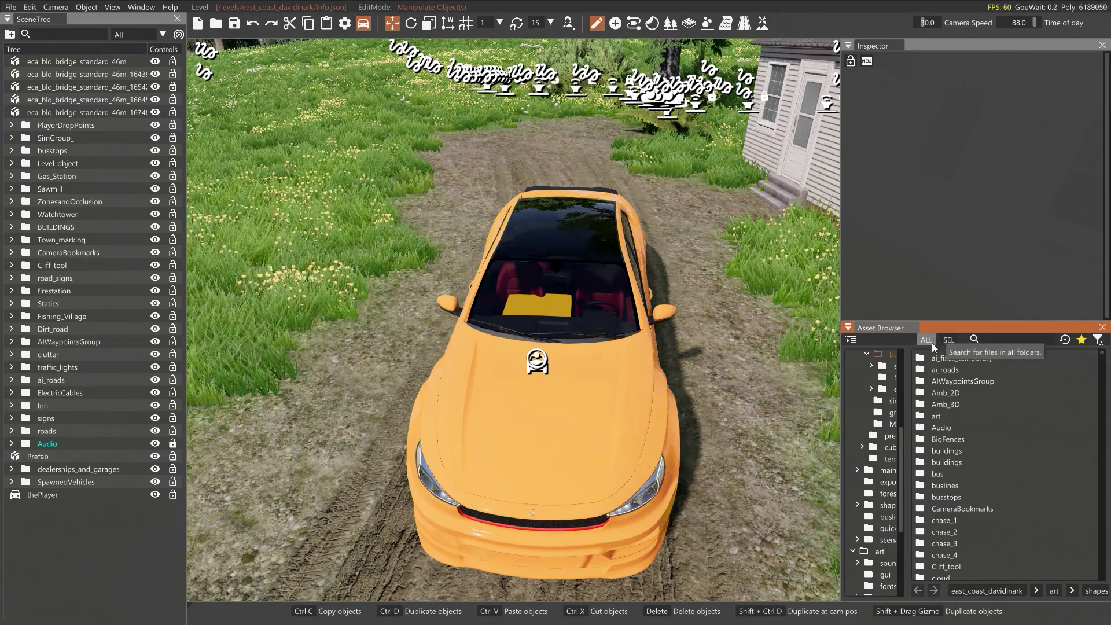
pyautogui.click(993, 341)
pyautogui.write('shed')
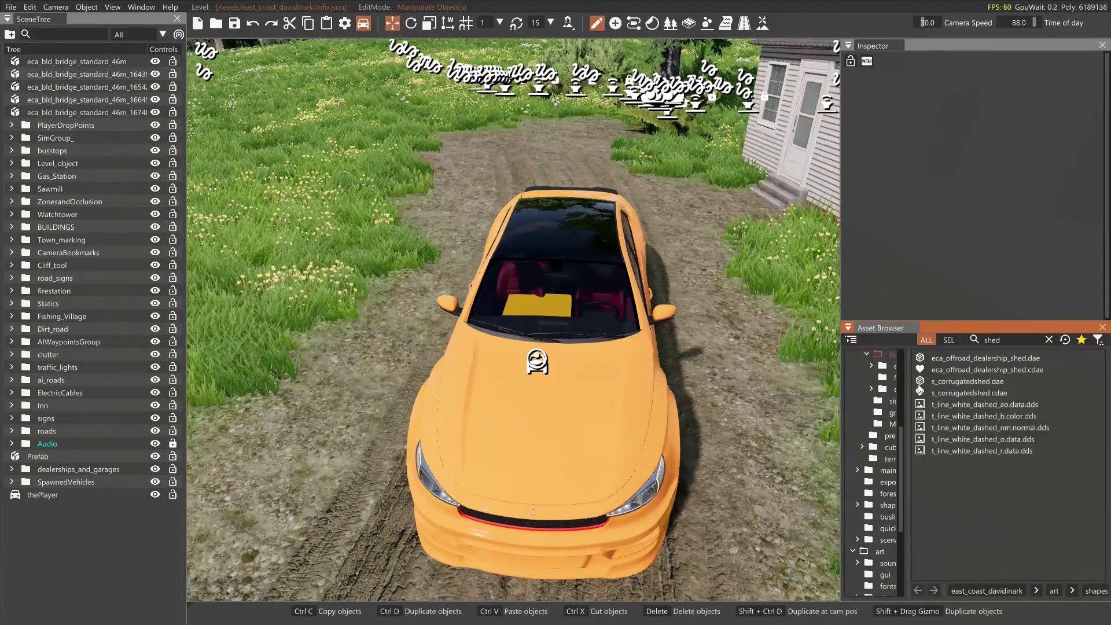
pyautogui.moveTo(957, 383); pyautogui.dragTo(502, 142)
pyautogui.moveTo(721, 275); pyautogui.dragTo(582, 249, button='right')
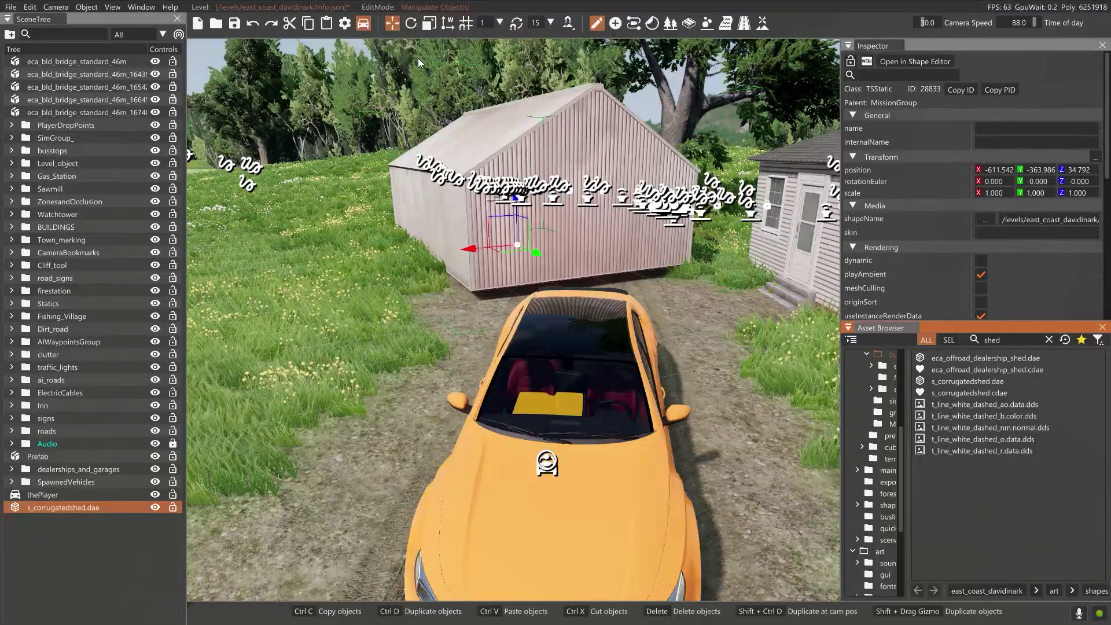
# Rotate the corrugated shed about -150 degrees around its vertical axis so its open doorway faces the car.
pyautogui.click(411, 24)
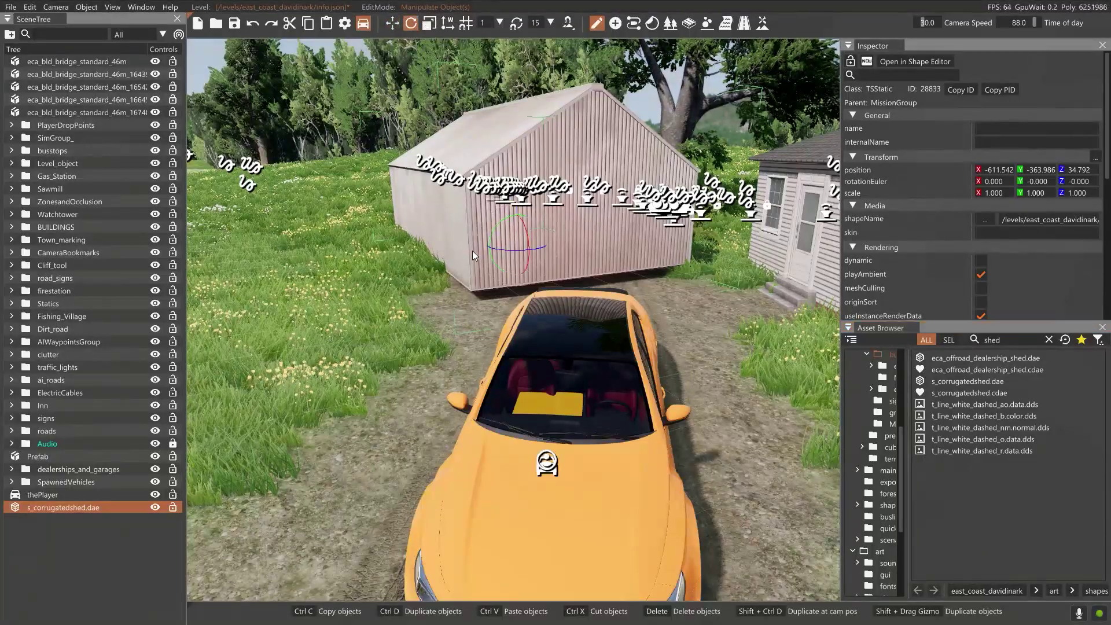
pyautogui.moveTo(501, 249); pyautogui.dragTo(599, 241)
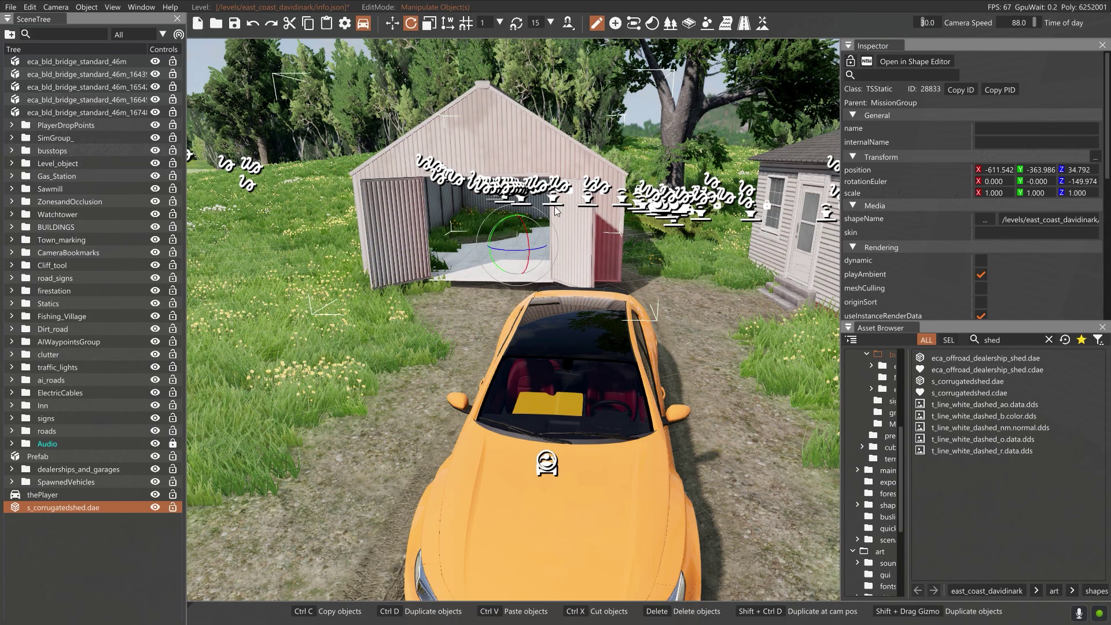
# Move the corrugated shed to about X -612.07, Y -361.41 so its doorway lines up with the track behind the car.
pyautogui.click(392, 23)
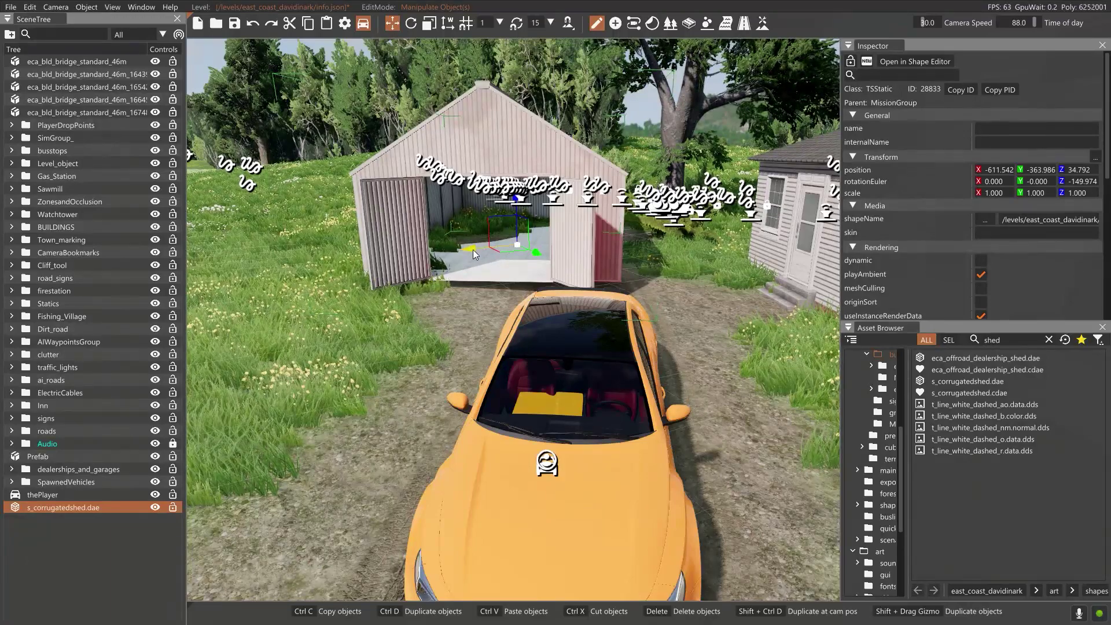
pyautogui.moveTo(473, 255); pyautogui.dragTo(544, 239)
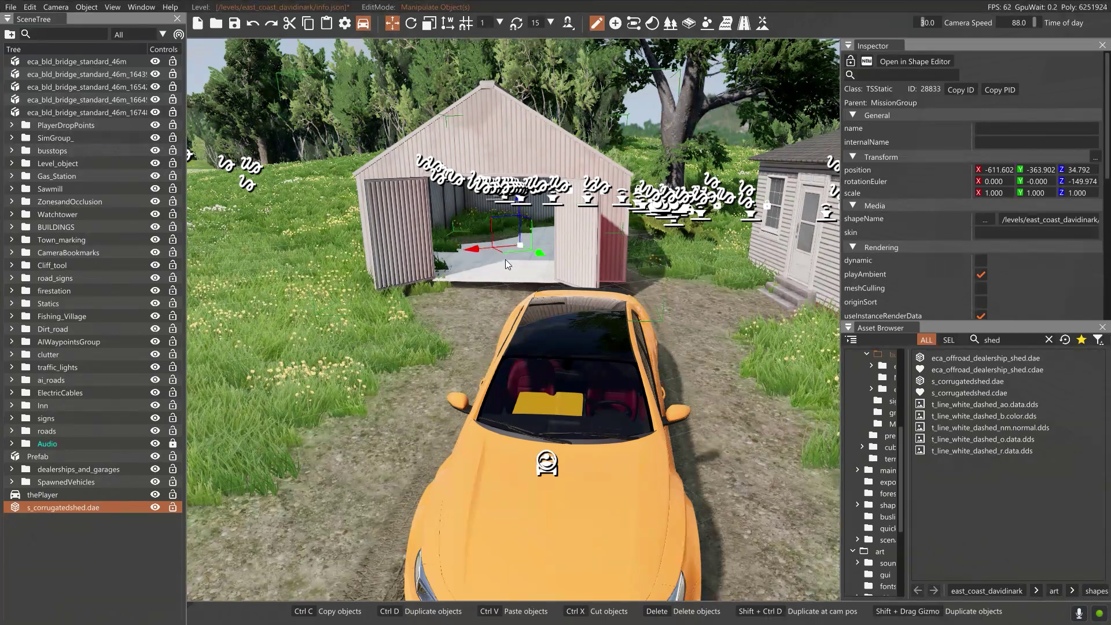
pyautogui.moveTo(507, 262); pyautogui.dragTo(565, 266)
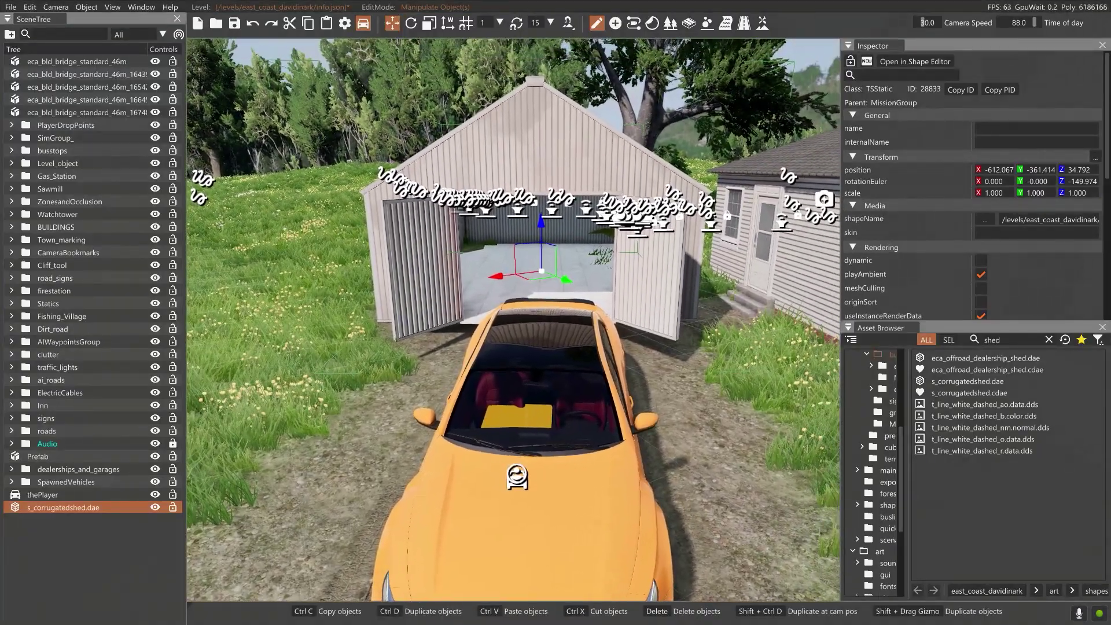
# Tilt the shed about 2.9 degrees around its X axis and lower it to about Z 34.62 to follow the slope.
pyautogui.press('a')
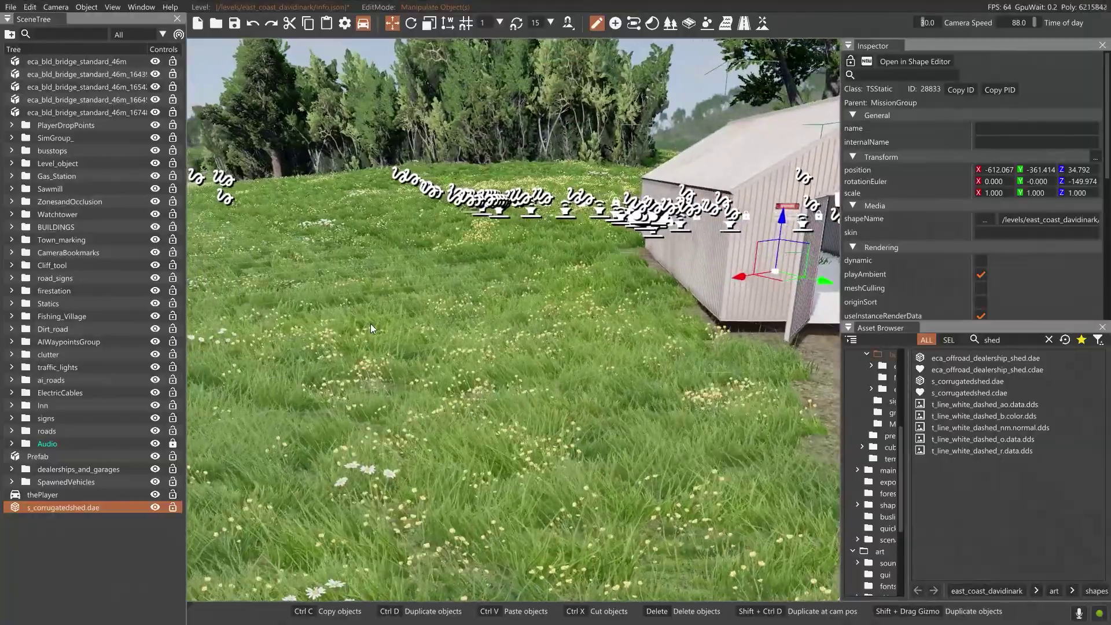
pyautogui.press('d')
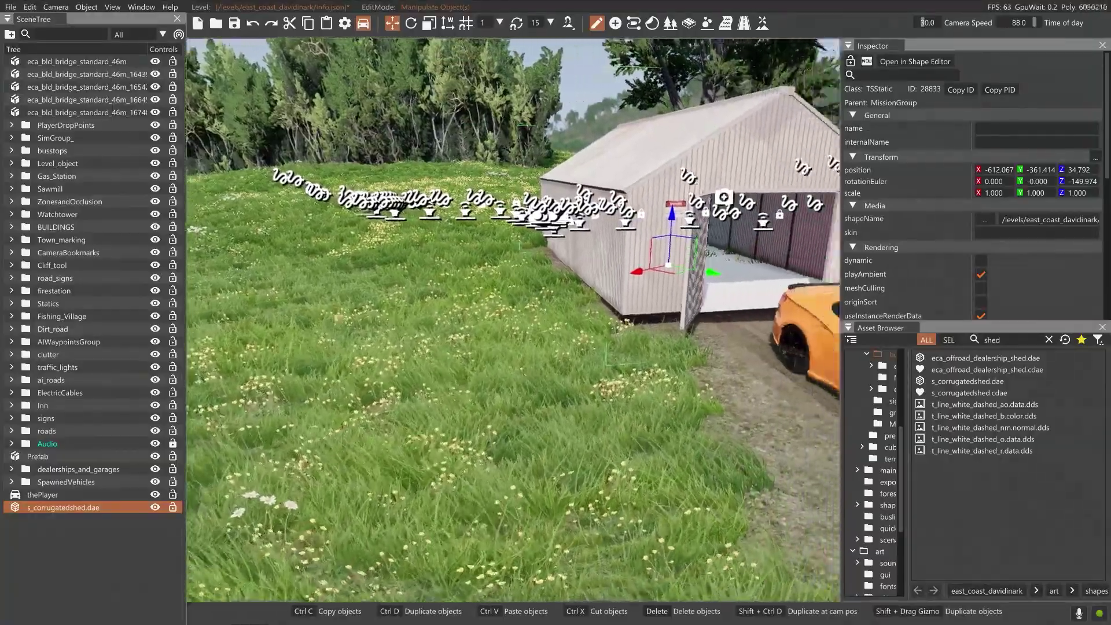
pyautogui.press('w')
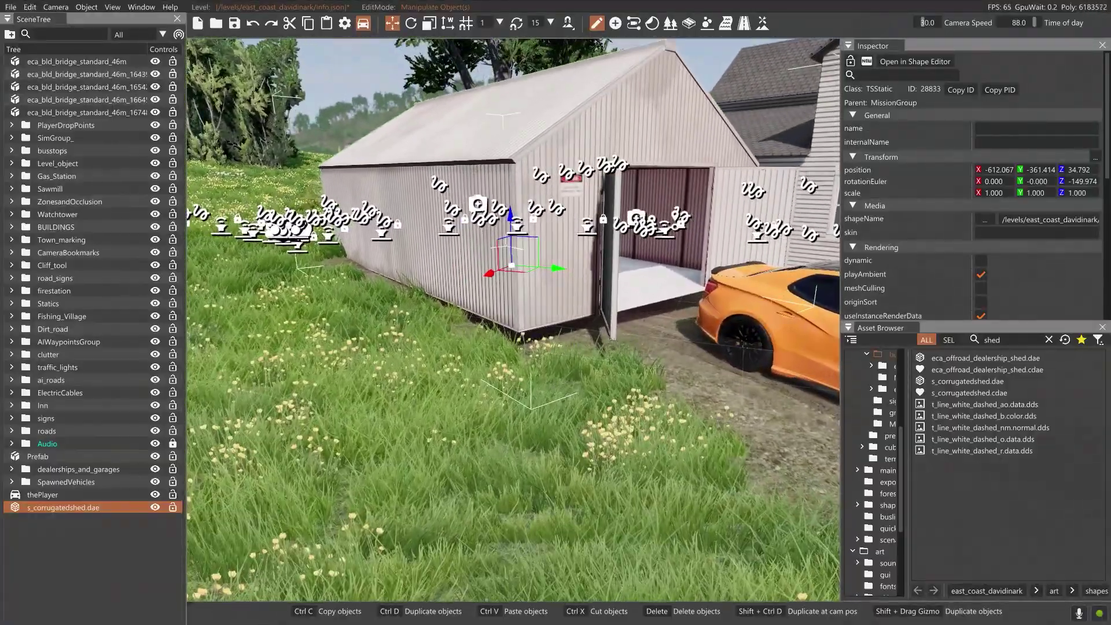
pyautogui.press('a')
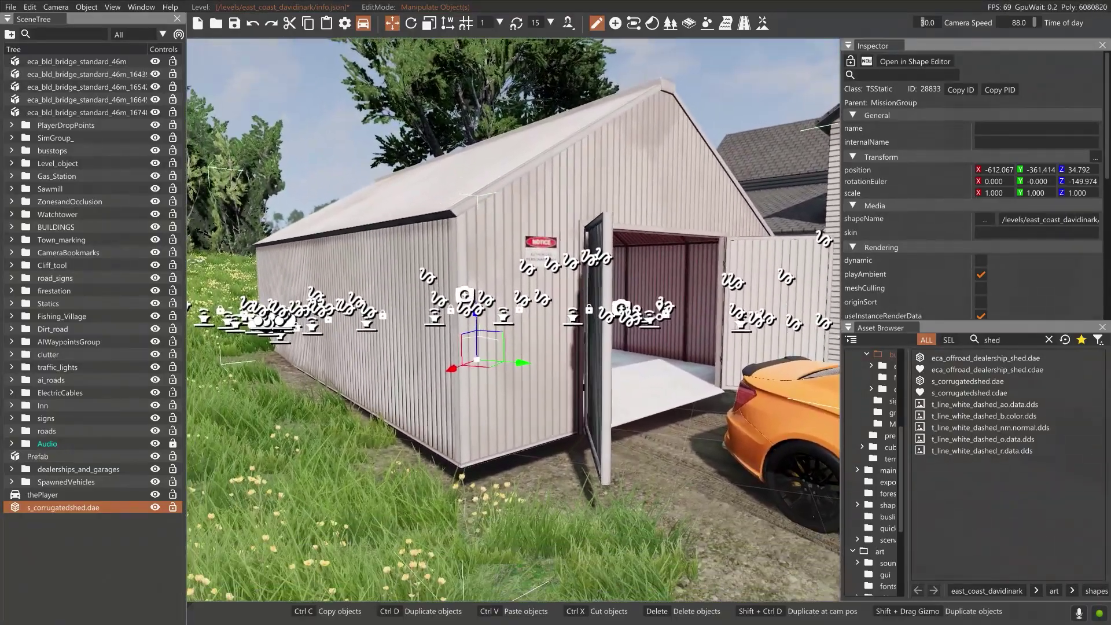
pyautogui.press('s')
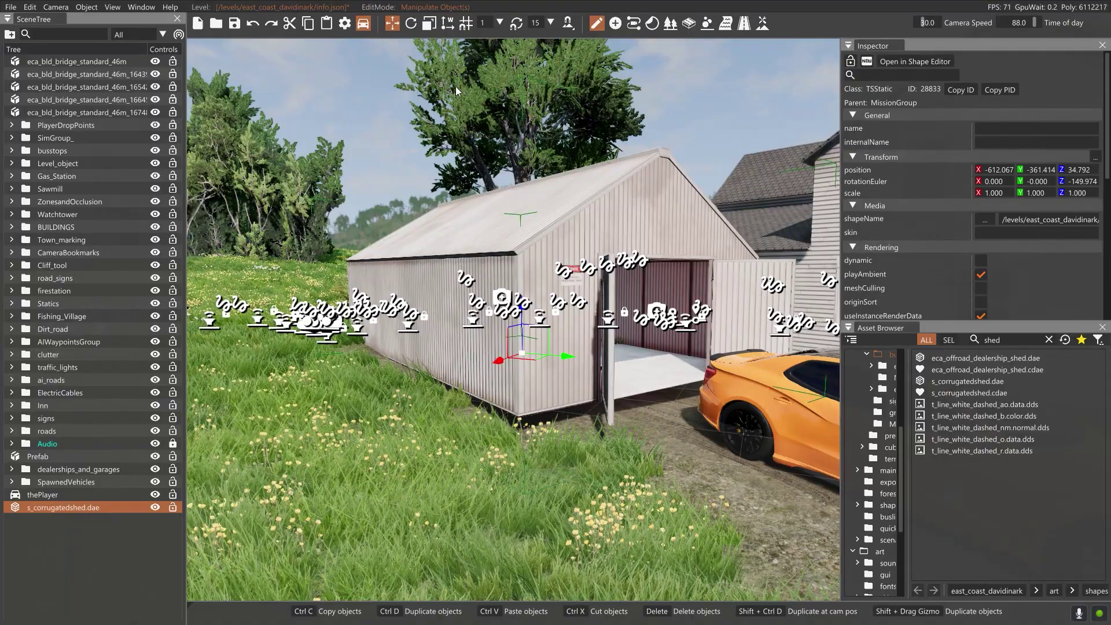
pyautogui.press('2')
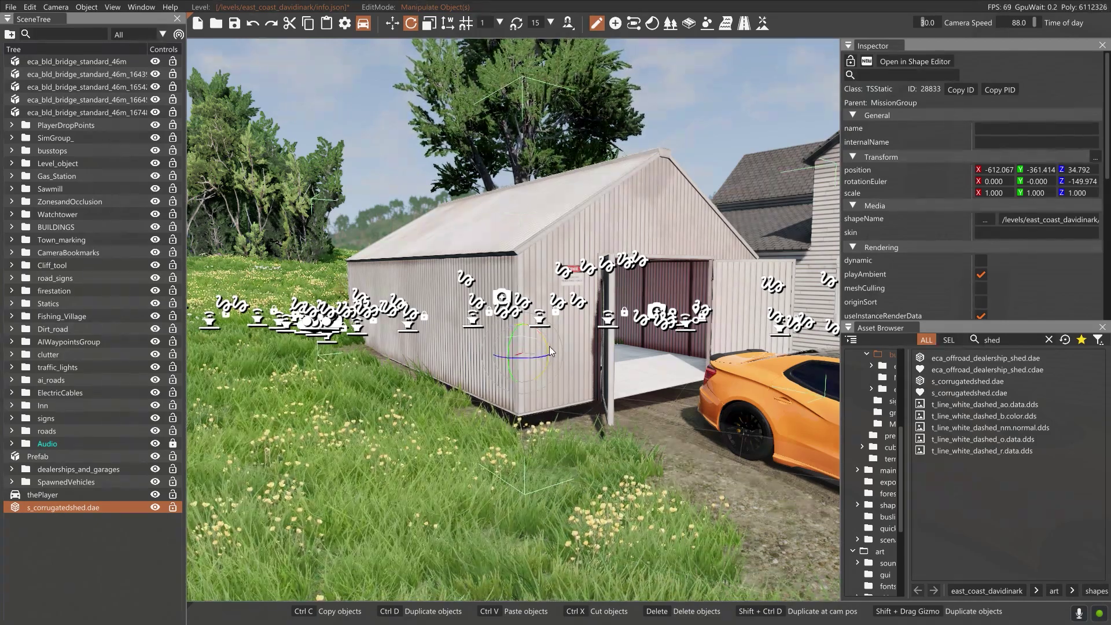
pyautogui.moveTo(548, 346); pyautogui.dragTo(550, 348)
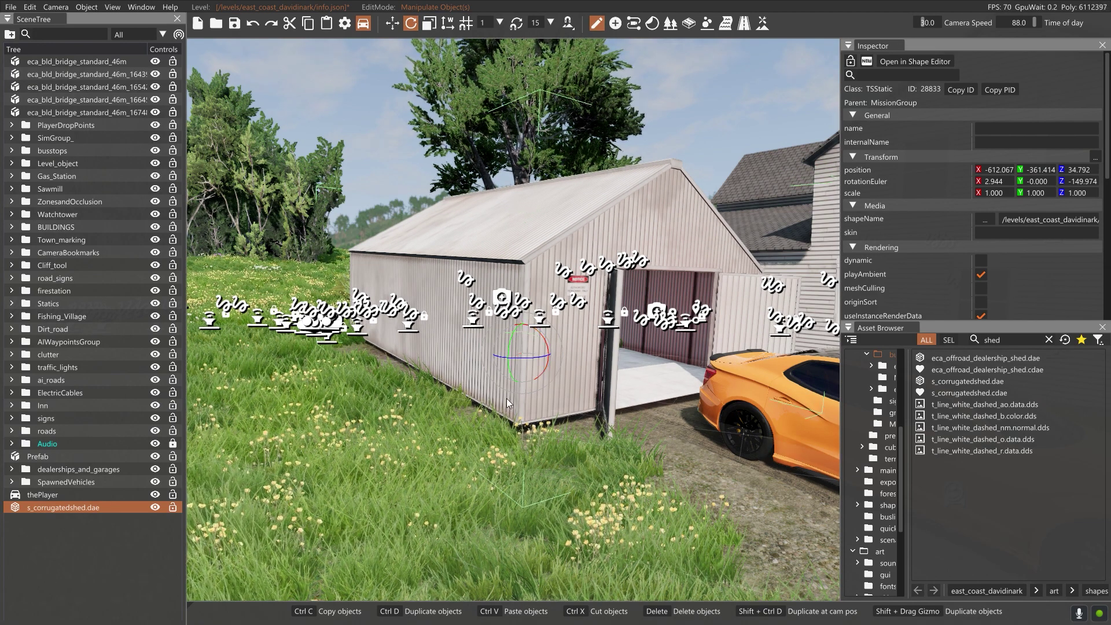
pyautogui.click(392, 23)
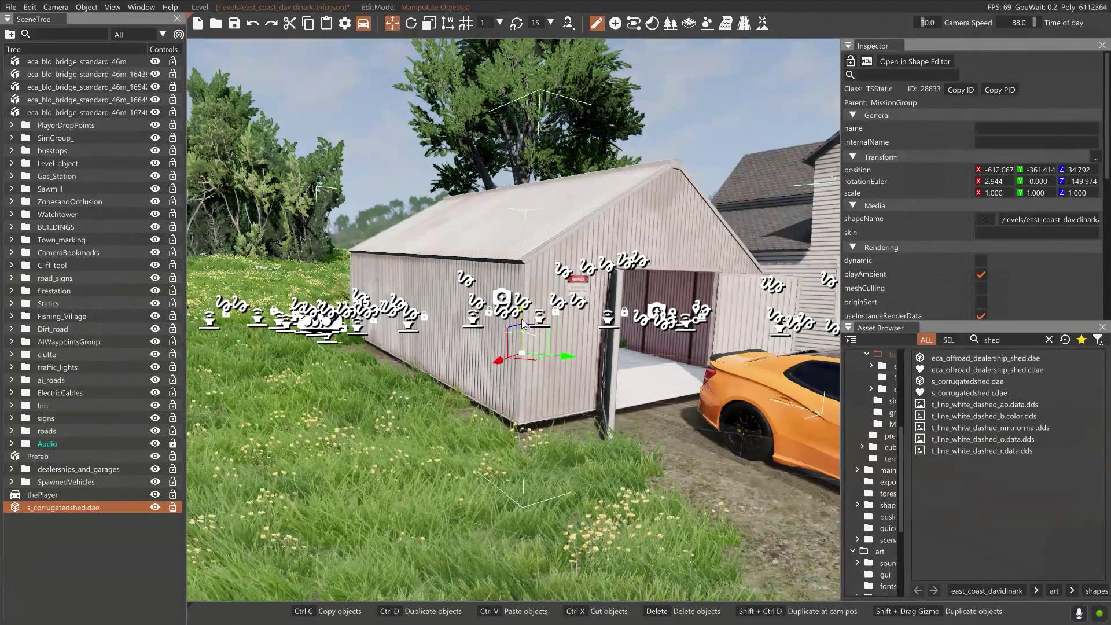
pyautogui.moveTo(523, 323); pyautogui.dragTo(522, 330)
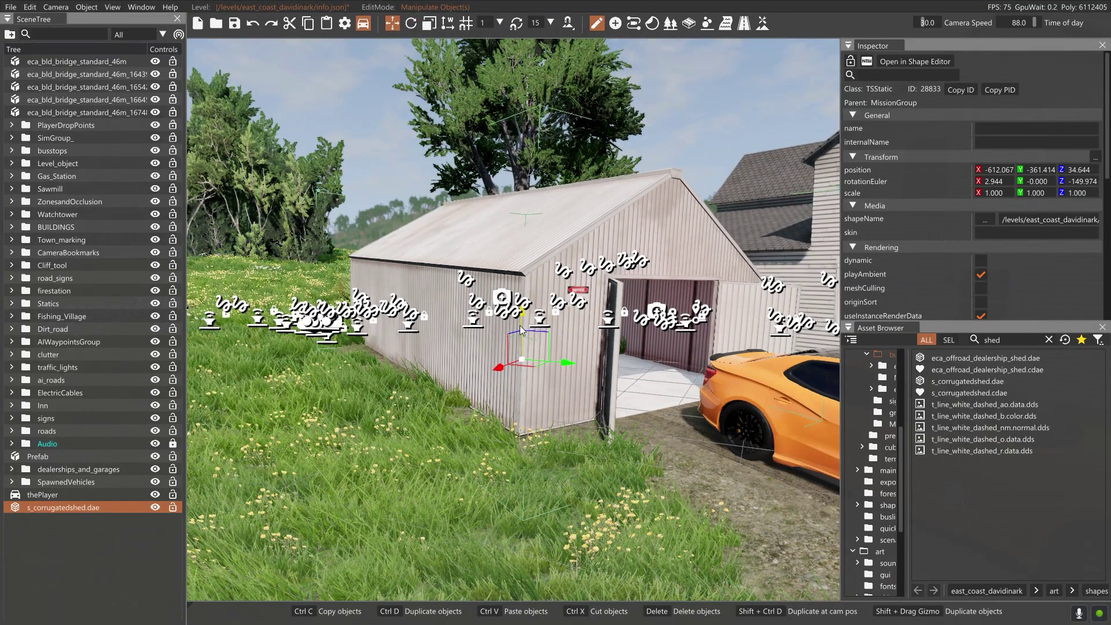
# Examine how the shed's walls, open doors and tiled floor sit on the ground, from outside and inside.
pyautogui.press('w')
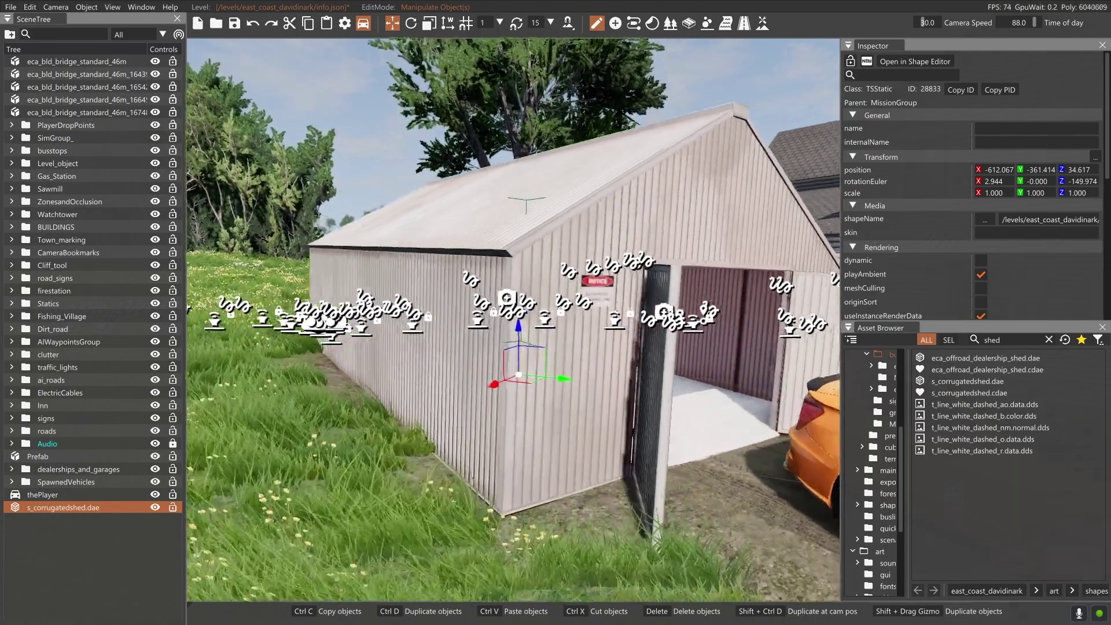
pyautogui.press('d')
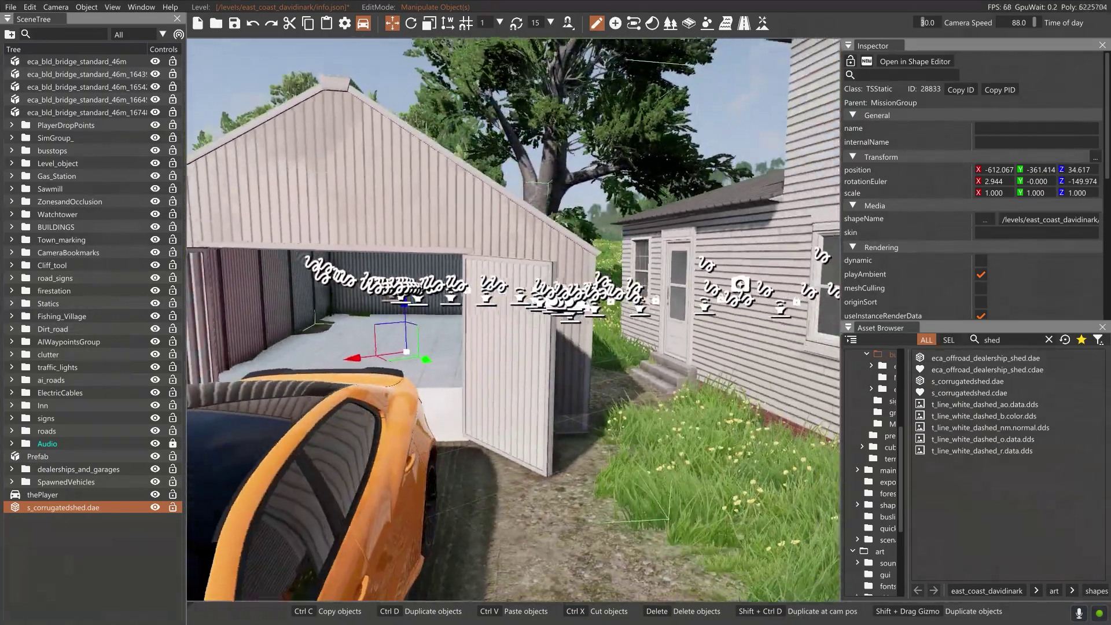
pyautogui.press('a')
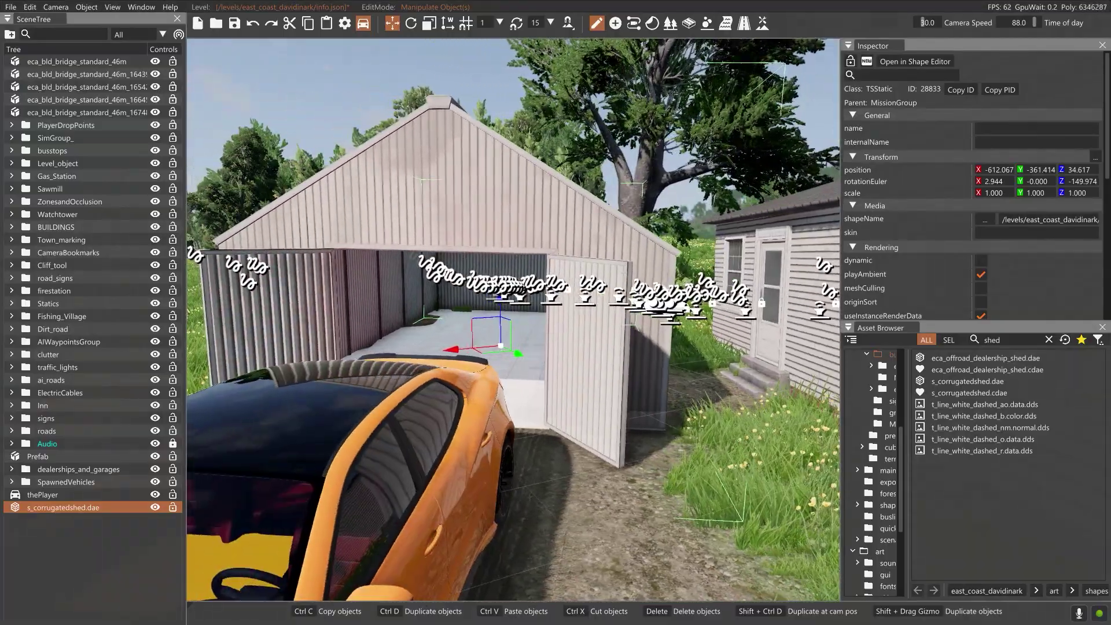
pyautogui.press('a')
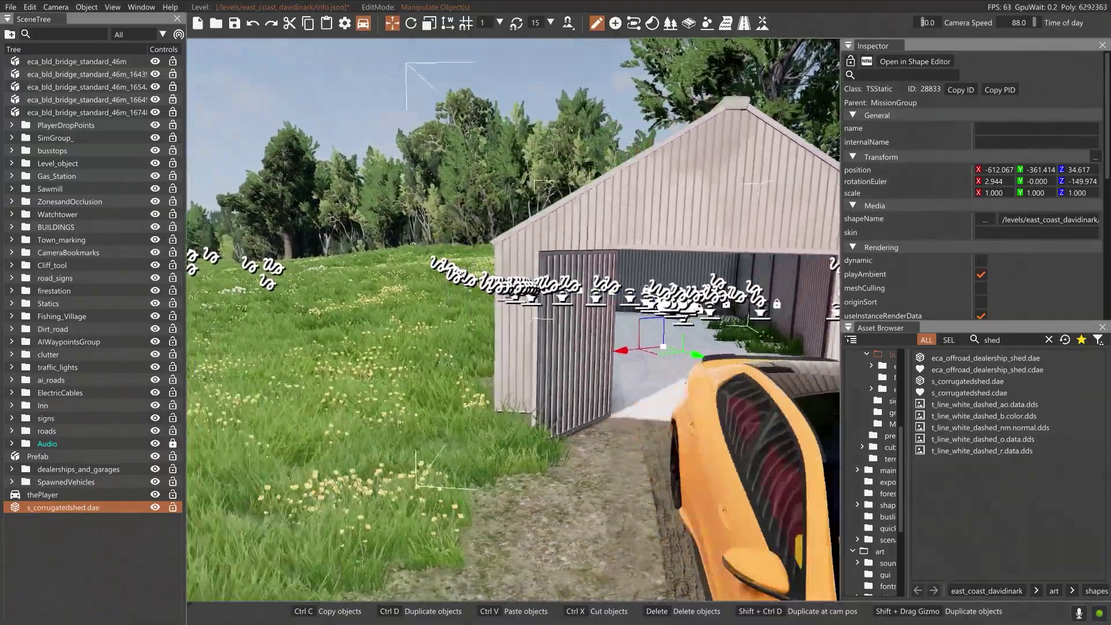
pyautogui.press('a')
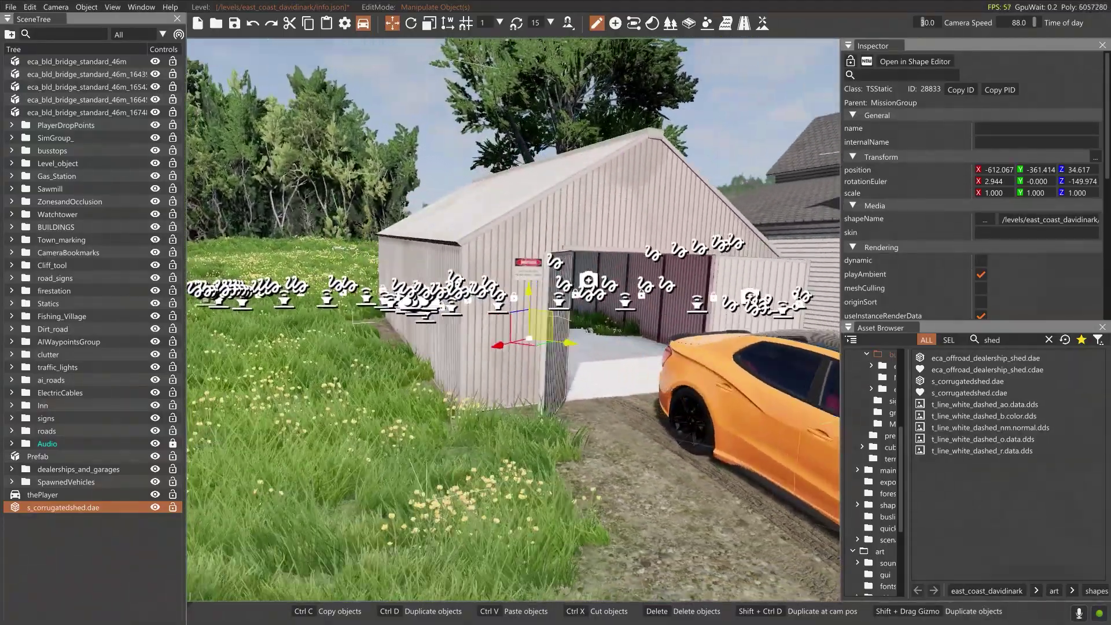
pyautogui.press('w')
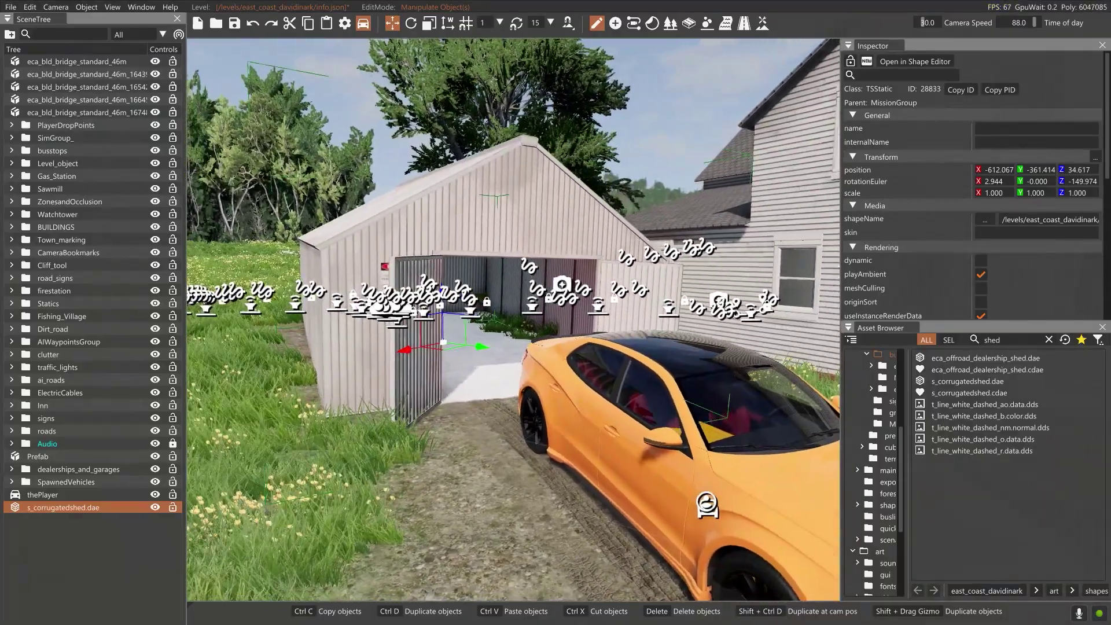
pyautogui.press('w')
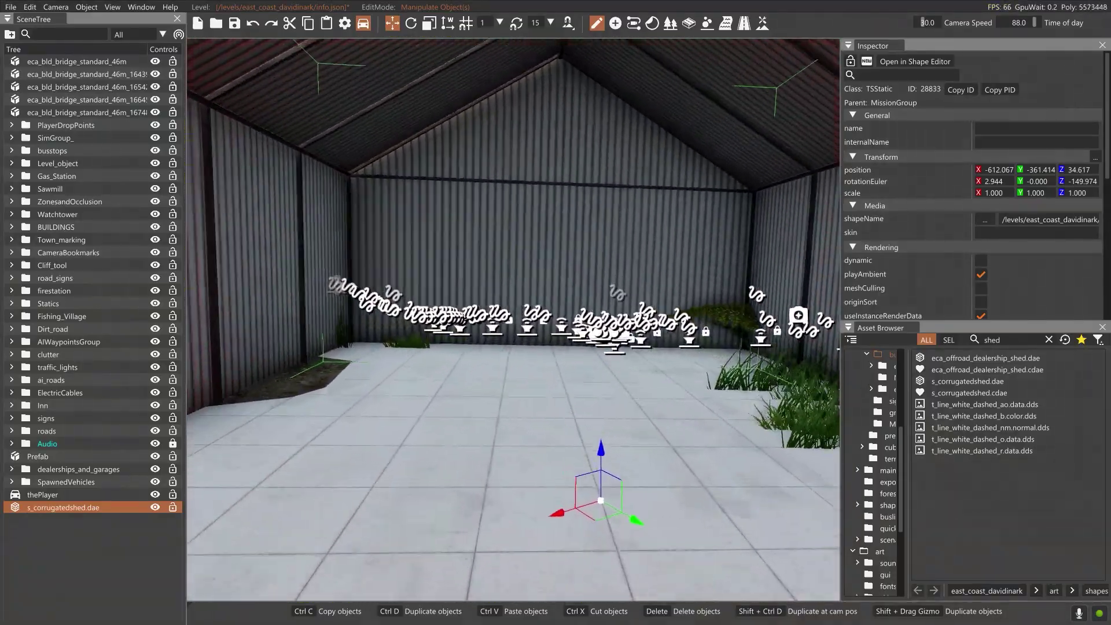
pyautogui.press('s')
pyautogui.press('s')
pyautogui.press('a')
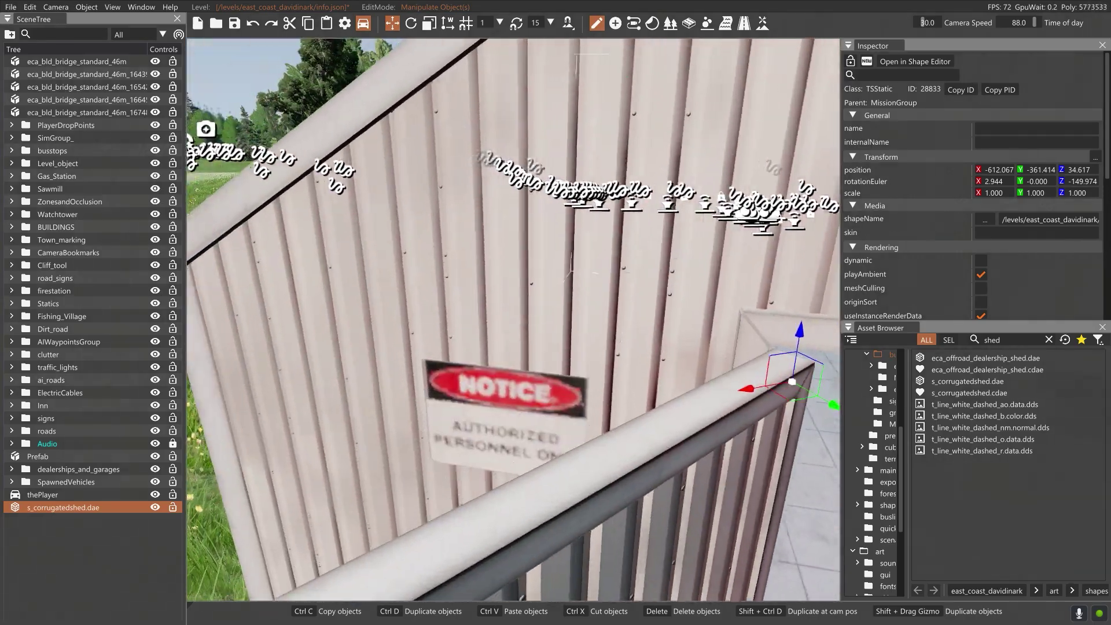
pyautogui.press('d')
pyautogui.press('s')
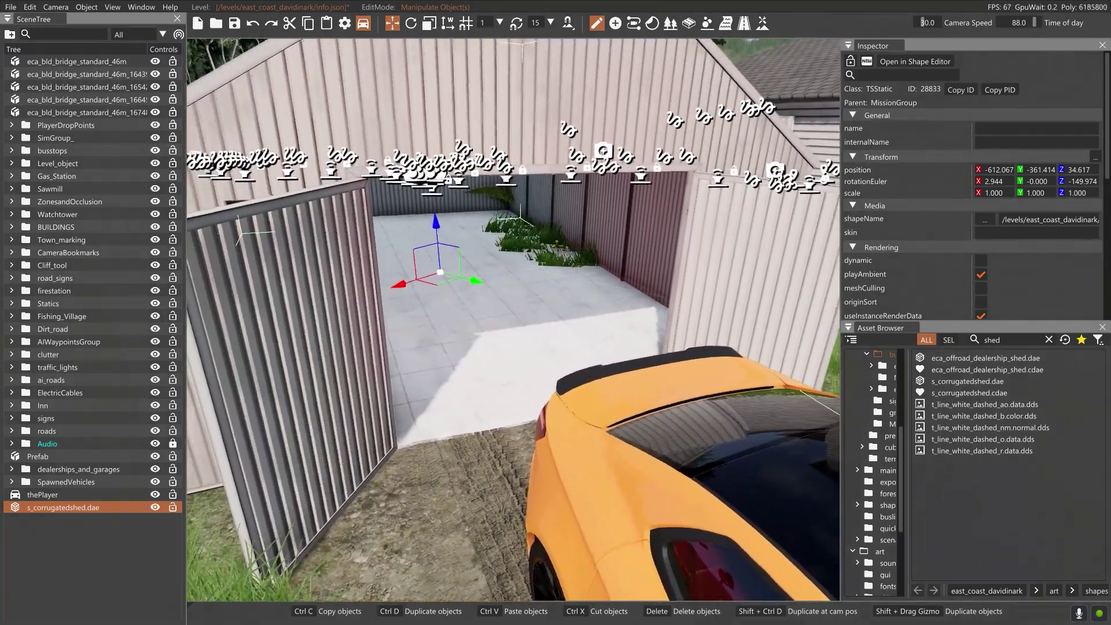
pyautogui.press('w')
pyautogui.press('a')
pyautogui.press('d')
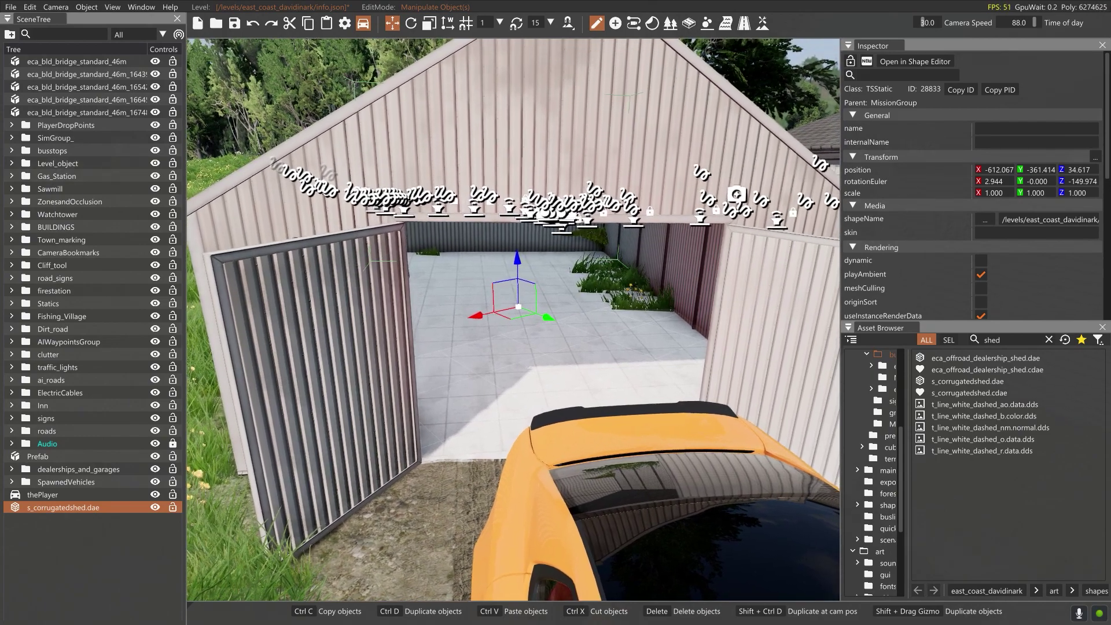
# Activate the Terrain Painter with brush size 5 and paint over the grass growing through the shed floor.
pyautogui.click(762, 24)
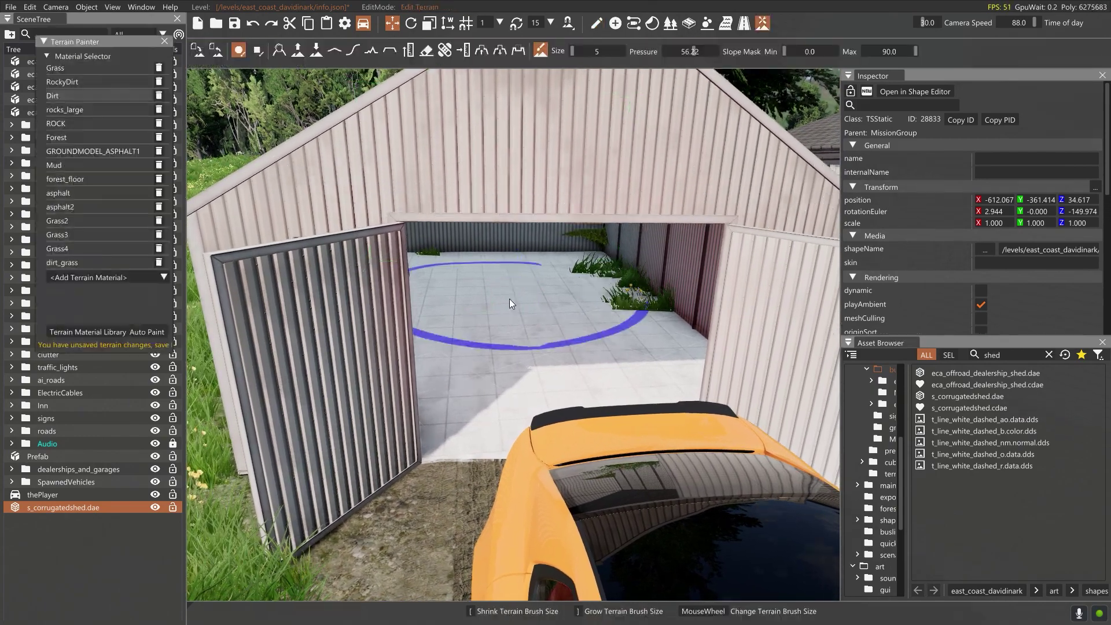
pyautogui.click(763, 25)
pyautogui.click(762, 25)
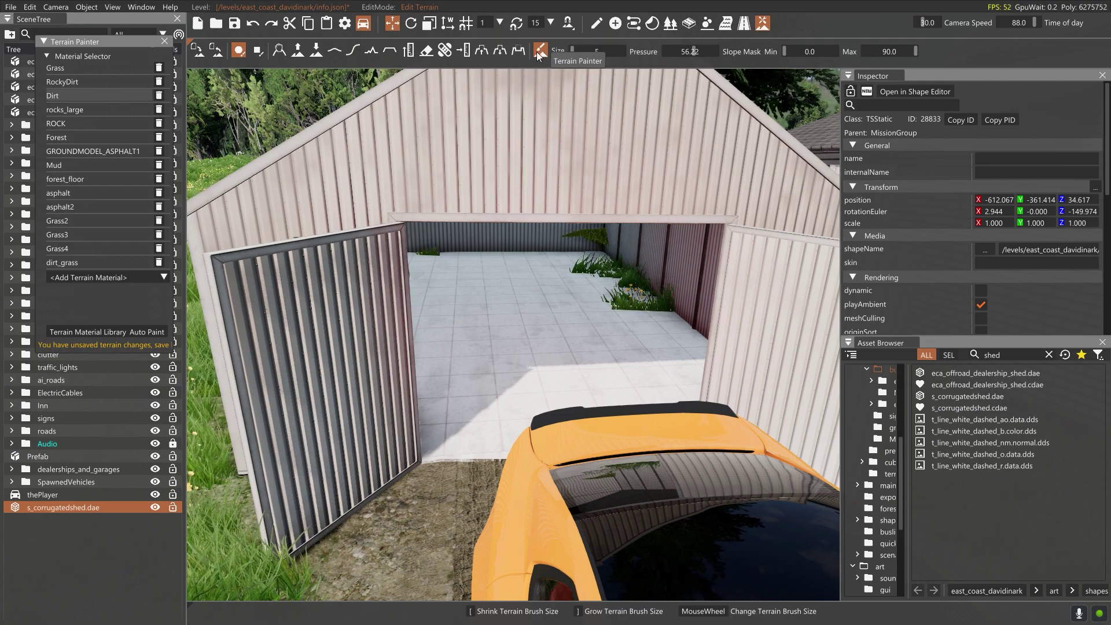
pyautogui.moveTo(105, 44)
pyautogui.mouseDown()
pyautogui.moveTo(130, 75)
pyautogui.moveTo(186, 47)
pyautogui.moveTo(258, 61)
pyautogui.moveTo(266, 81)
pyautogui.moveTo(255, 81)
pyautogui.mouseUp()
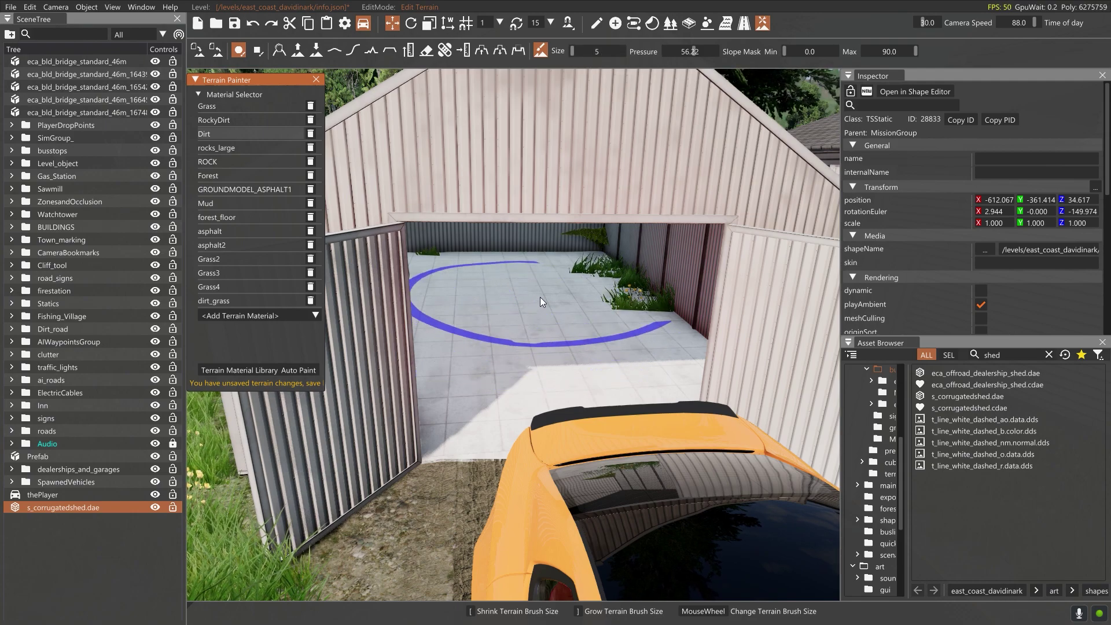
pyautogui.moveTo(532, 300); pyautogui.dragTo(558, 298)
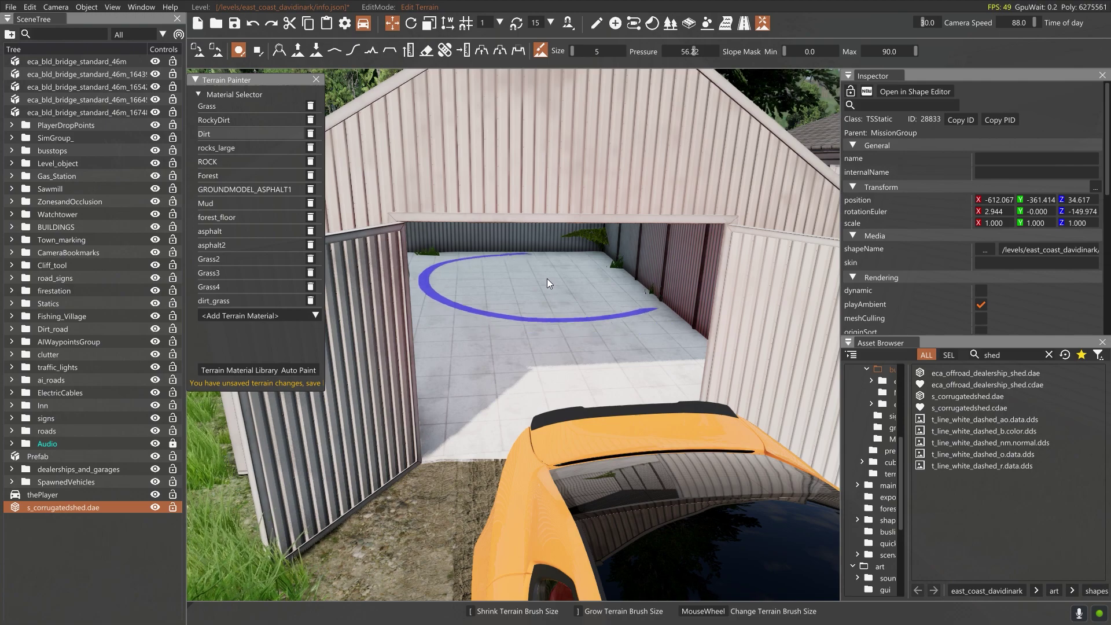
# Examine the terrain inside the shed, along the farmhouse side and behind the rear corner for vegetation or ground intersecting it.
pyautogui.moveTo(579, 315)
pyautogui.mouseDown(button='right')
pyautogui.moveTo(631, 271)
pyautogui.moveTo(619, 283)
pyautogui.moveTo(692, 276)
pyautogui.moveTo(654, 257)
pyautogui.mouseUp(button='right')
pyautogui.press('d')
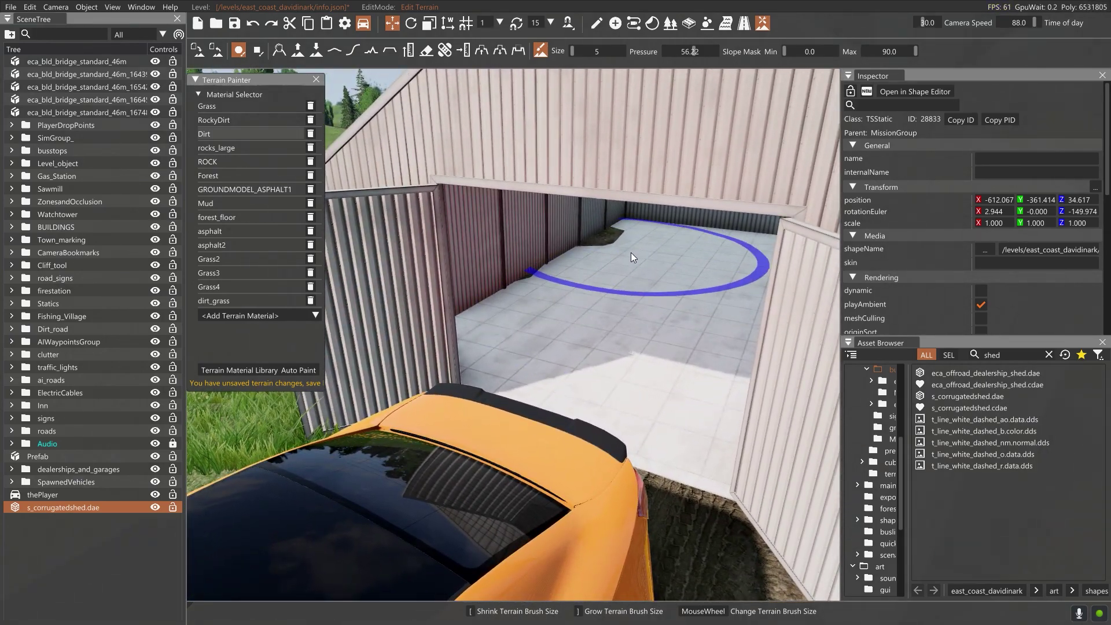
pyautogui.moveTo(607, 304)
pyautogui.mouseDown(button='right')
pyautogui.moveTo(550, 307)
pyautogui.moveTo(631, 315)
pyautogui.moveTo(538, 303)
pyautogui.moveTo(567, 318)
pyautogui.moveTo(544, 306)
pyautogui.moveTo(637, 301)
pyautogui.moveTo(590, 304)
pyautogui.mouseUp(button='right')
pyautogui.press('a')
pyautogui.press('d')
pyautogui.press('d')
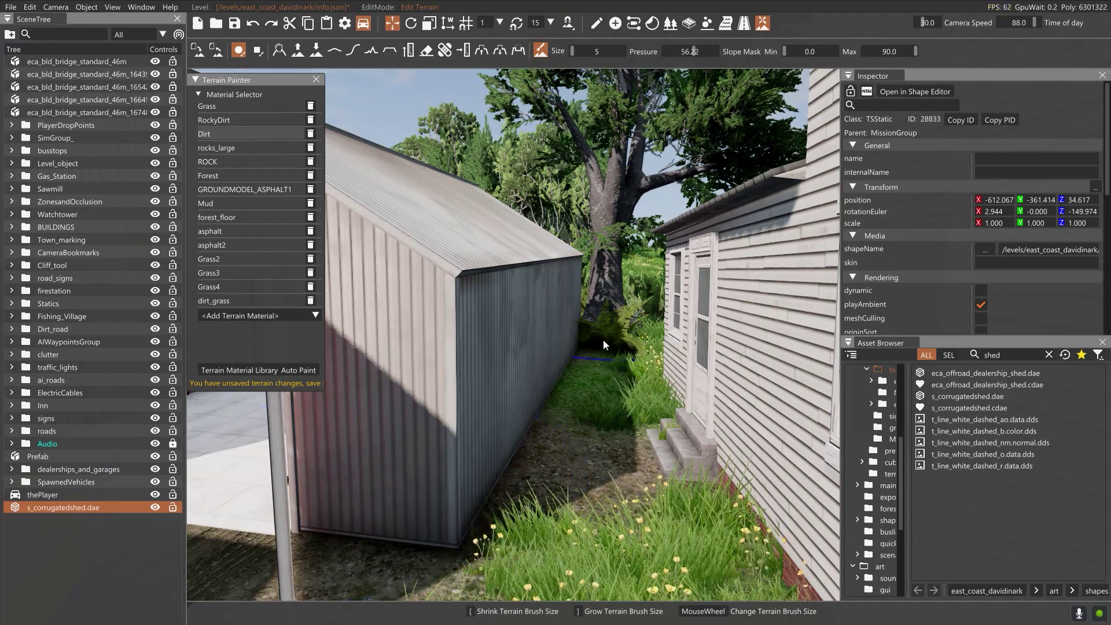
pyautogui.moveTo(601, 405)
pyautogui.mouseDown(button='right')
pyautogui.moveTo(587, 385)
pyautogui.moveTo(604, 405)
pyautogui.moveTo(613, 457)
pyautogui.moveTo(575, 431)
pyautogui.moveTo(538, 440)
pyautogui.mouseUp(button='right')
pyautogui.press('w')
pyautogui.press('d')
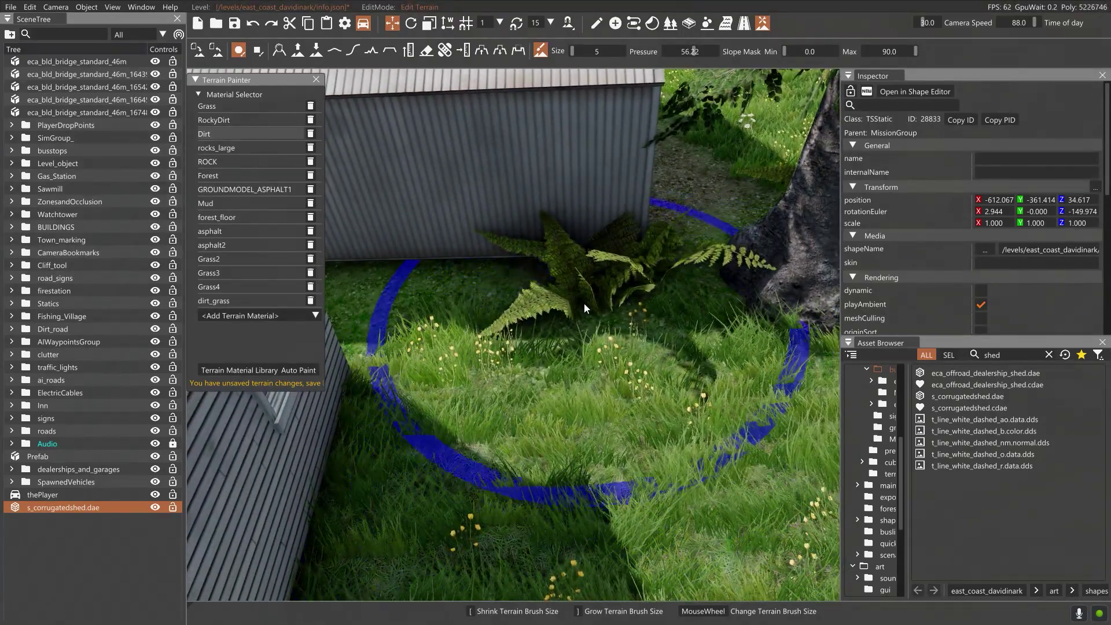
pyautogui.press('s')
pyautogui.moveTo(602, 427); pyautogui.dragTo(609, 387, button='right')
pyautogui.press('w')
pyautogui.press('a')
pyautogui.press('w')
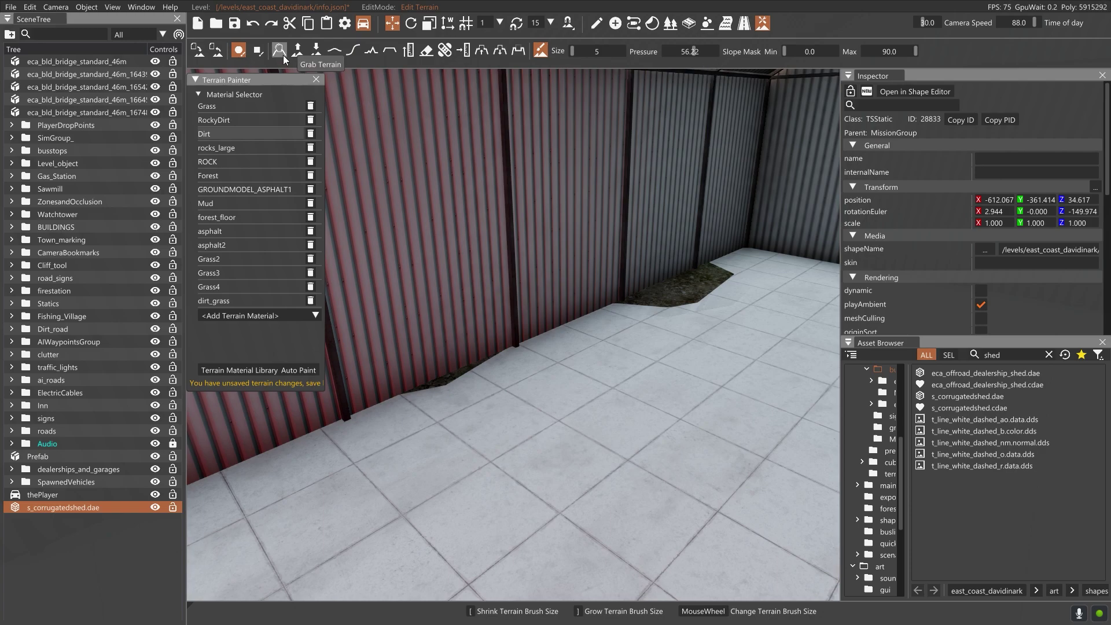
# Lower the terrain at the mound inside the shed and along the grassy outer side of its long wall with brush size 5.
pyautogui.click(319, 54)
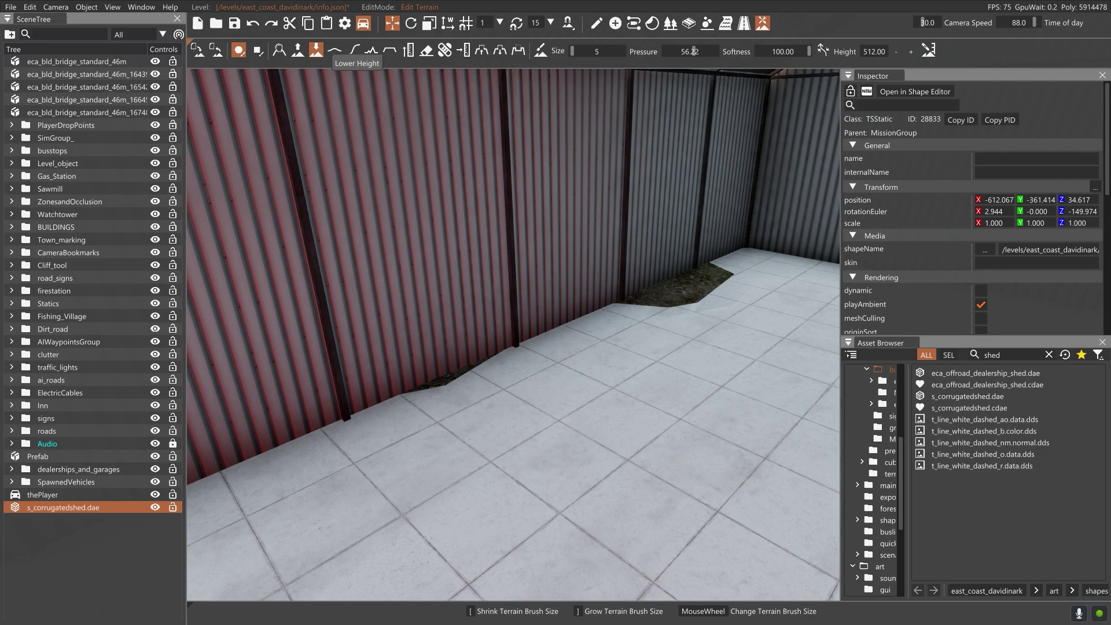
pyautogui.click(672, 299)
pyautogui.moveTo(582, 384)
pyautogui.mouseDown(button='right')
pyautogui.moveTo(596, 431)
pyautogui.moveTo(492, 463)
pyautogui.moveTo(645, 426)
pyautogui.moveTo(729, 454)
pyautogui.moveTo(665, 452)
pyautogui.moveTo(799, 451)
pyautogui.mouseUp(button='right')
pyautogui.press('s')
pyautogui.press('a')
pyautogui.press('s')
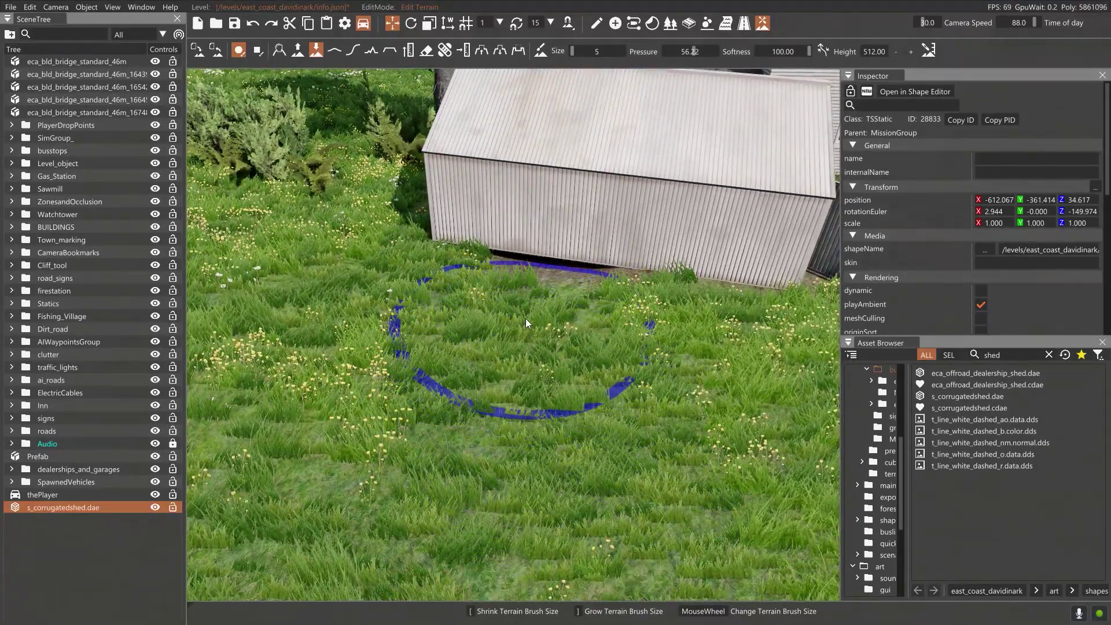
pyautogui.moveTo(525, 318); pyautogui.dragTo(519, 324)
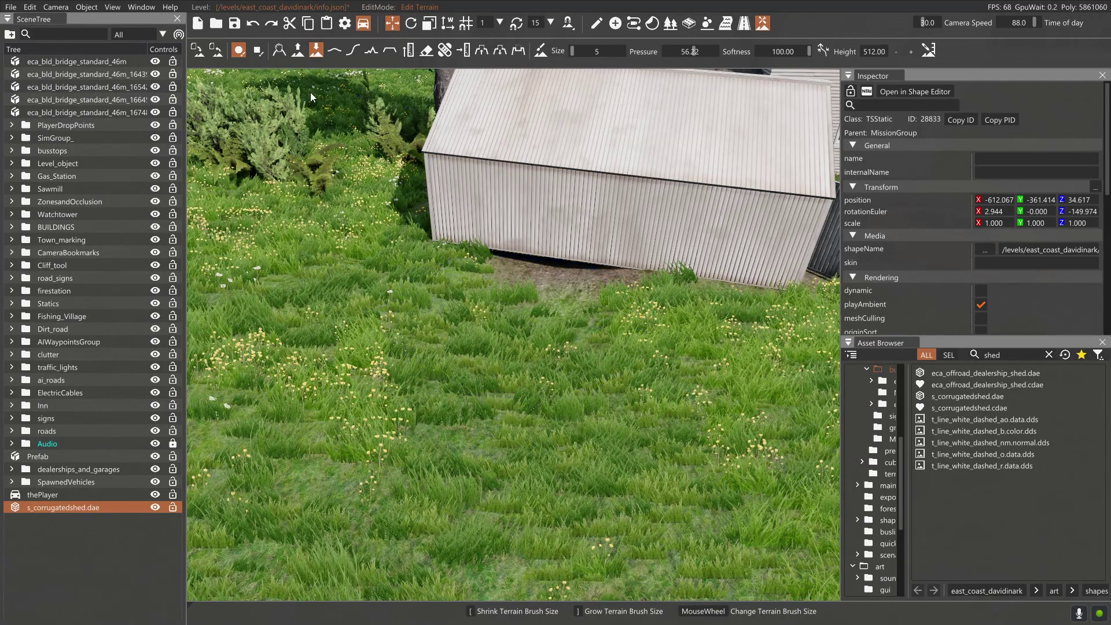
# Raise the terrain along the dip beside the shed's long outer wall with brush size 5.
pyautogui.click(295, 52)
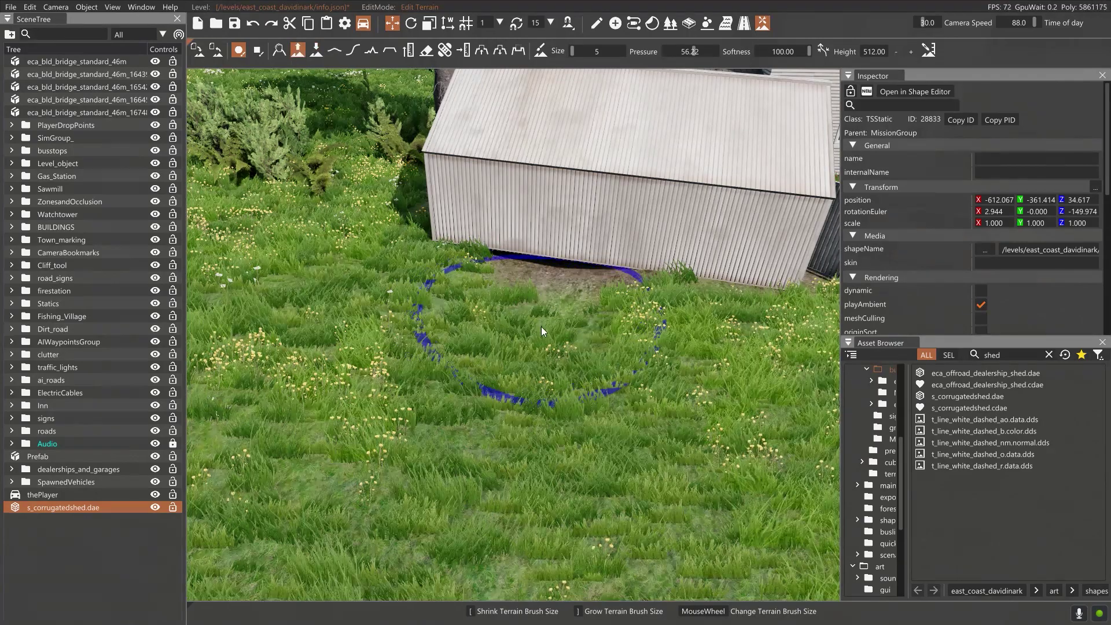
pyautogui.moveTo(534, 333); pyautogui.dragTo(532, 303)
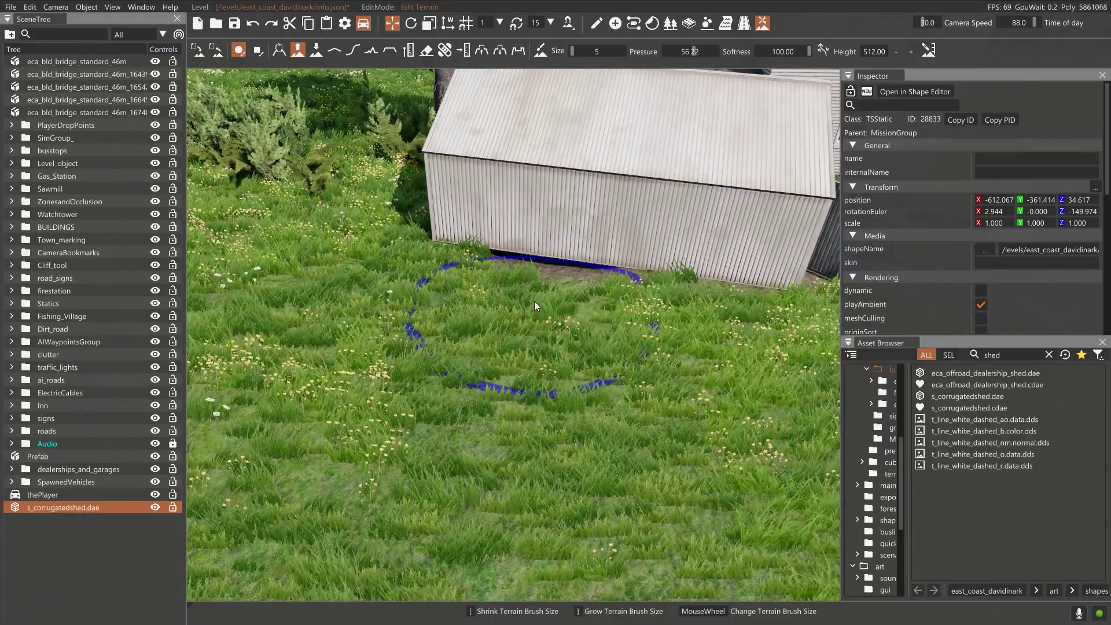
# Examine how the terrain meets the shed's walls and entrance, working around to the dirt driveway and parked car.
pyautogui.moveTo(702, 380); pyautogui.dragTo(702, 380, button='right')
pyautogui.press('d')
pyautogui.press('w')
pyautogui.press('a')
pyautogui.press('a')
pyautogui.press('d')
pyautogui.press('s')
pyautogui.press('w')
pyautogui.press('s')
pyautogui.press('d')
pyautogui.press('d')
pyautogui.press('a')
pyautogui.press('a')
pyautogui.press('d')
pyautogui.press('d')
pyautogui.press('s')
pyautogui.press('s')
pyautogui.press('w')
pyautogui.press('d')
pyautogui.press('s')
pyautogui.press('d')
pyautogui.press('a')
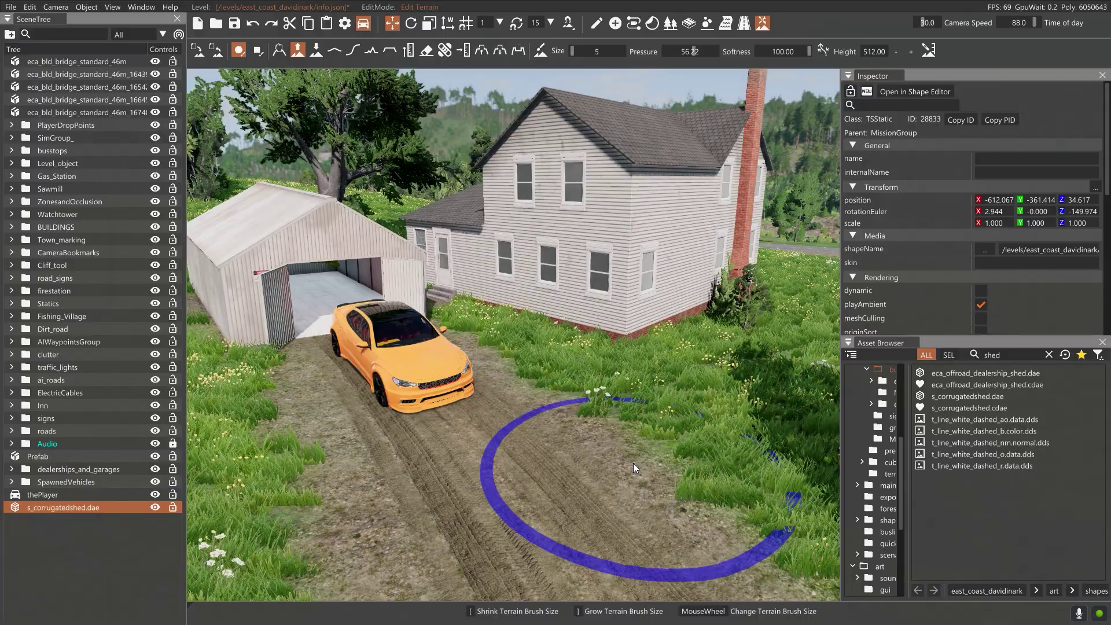
# Leave the World Editor and test the shed by reversing the orange car inside, then driving it out along the dirt track.
pyautogui.press('F11')
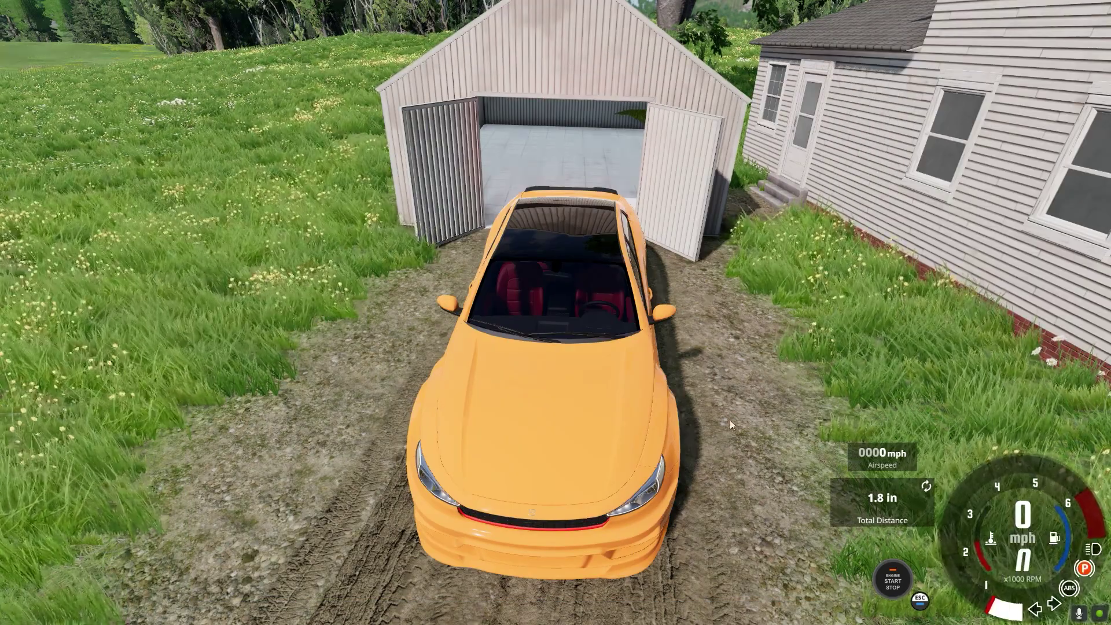
pyautogui.moveTo(808, 297); pyautogui.dragTo(819, 298, button='right')
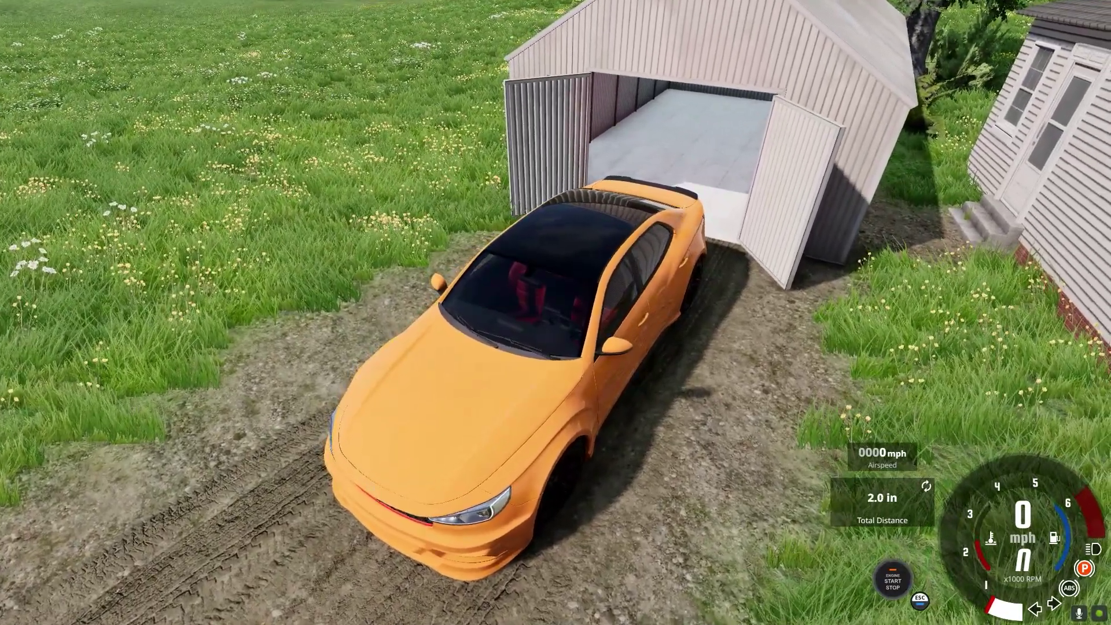
pyautogui.press('Down')
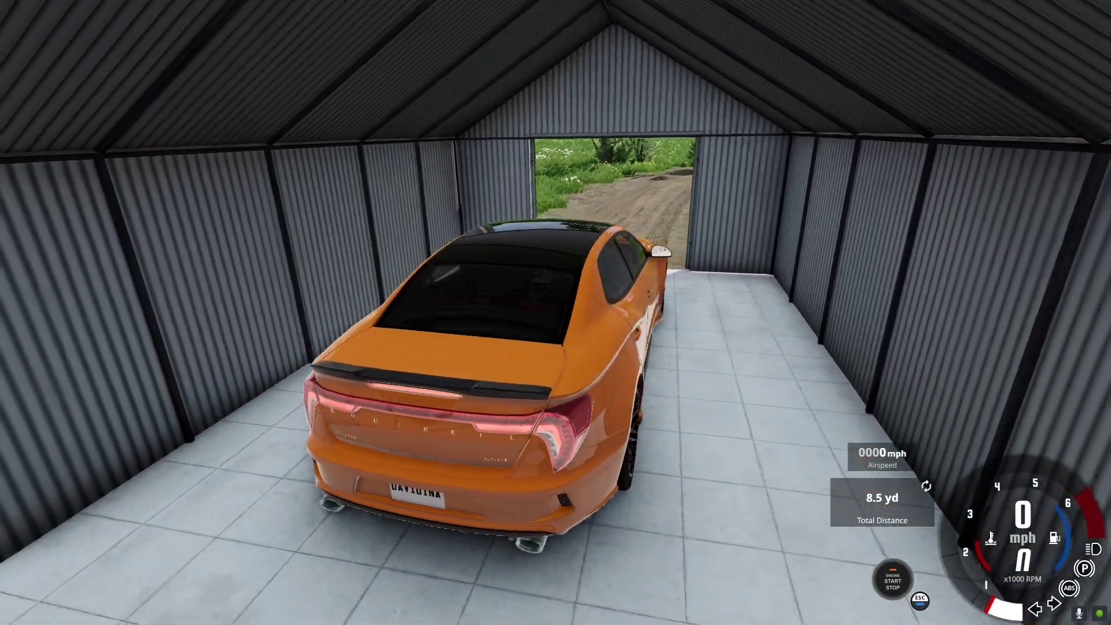
pyautogui.press('Up')
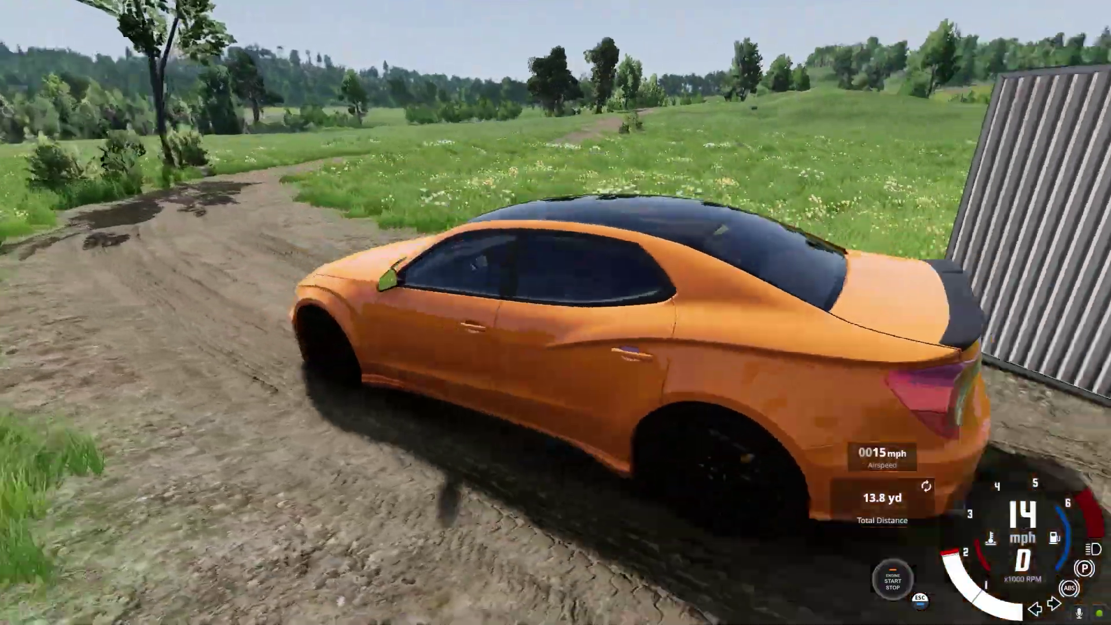
pyautogui.press('Down')
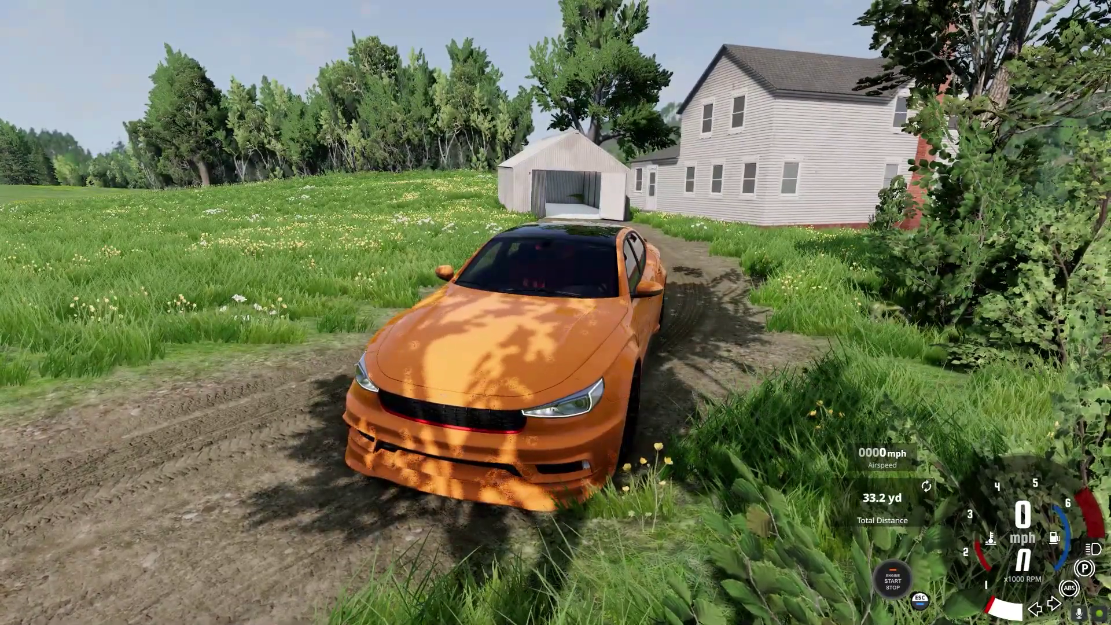
# Return to the World Editor and save the level.
pyautogui.press('F11')
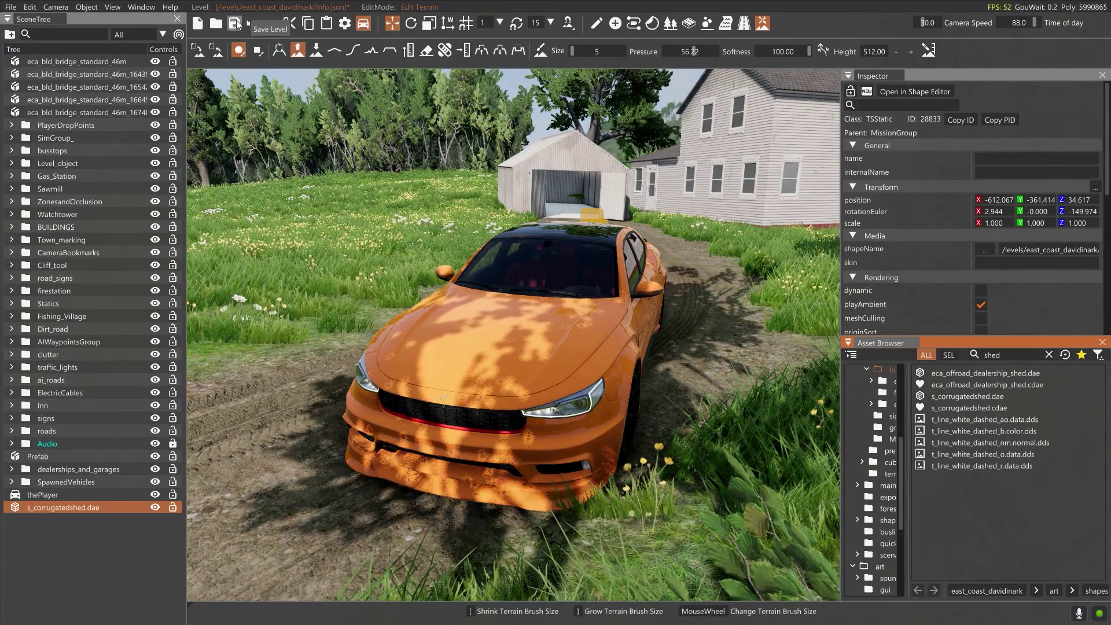
pyautogui.hotkey('ctrl', 's')
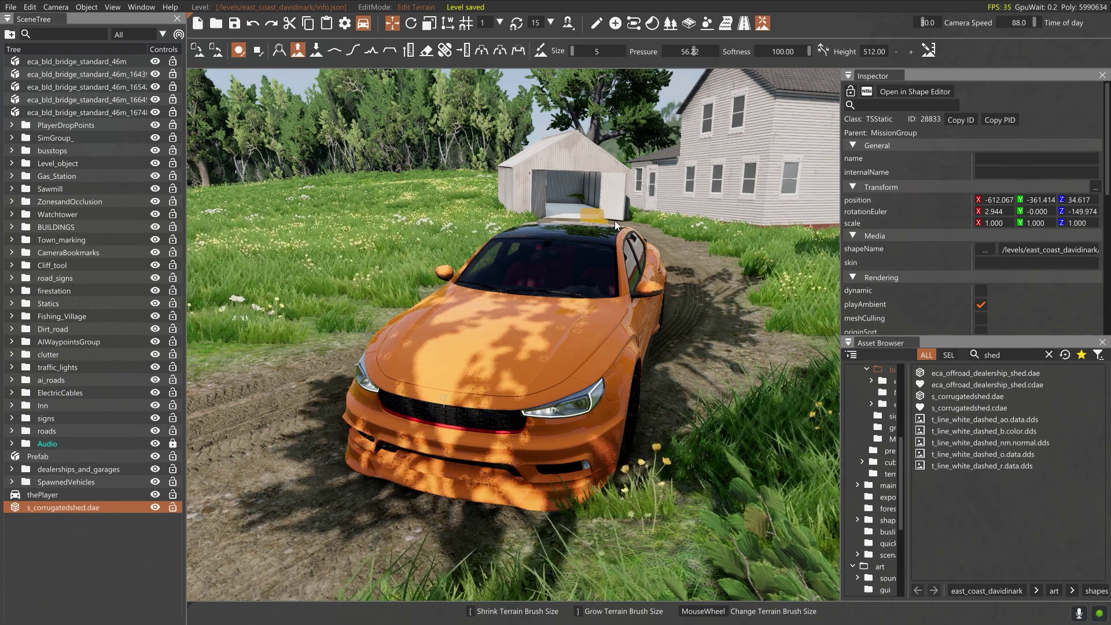
pyautogui.moveTo(704, 220); pyautogui.dragTo(706, 220, button='right')
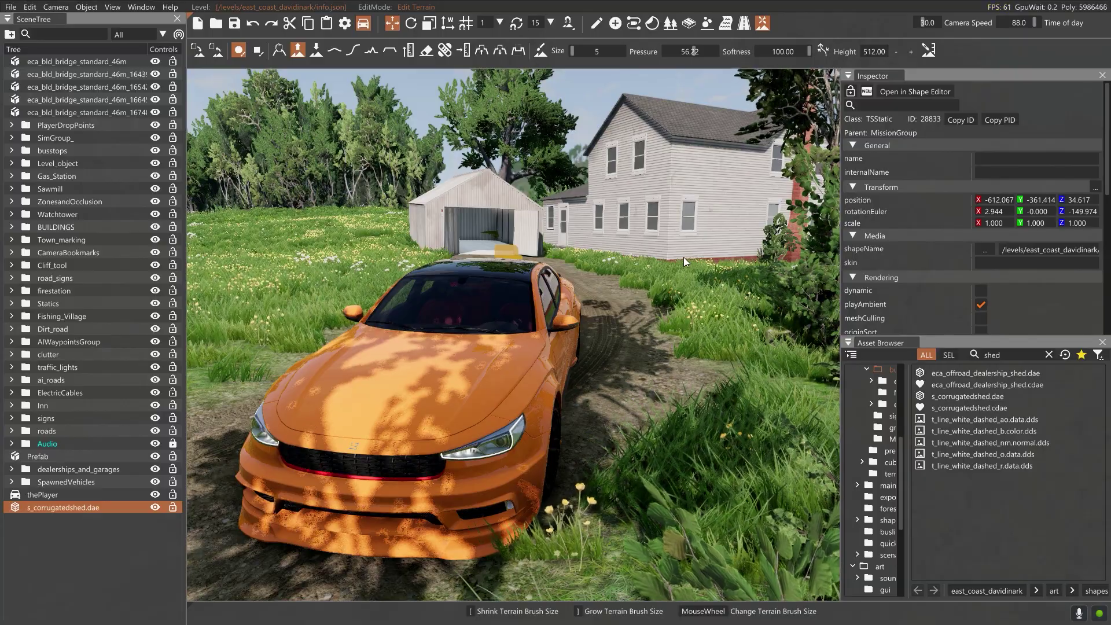
pyautogui.moveTo(733, 253)
pyautogui.mouseDown(button='right')
pyautogui.moveTo(682, 253)
pyautogui.moveTo(671, 231)
pyautogui.moveTo(791, 249)
pyautogui.moveTo(665, 243)
pyautogui.moveTo(707, 264)
pyautogui.mouseUp(button='right')
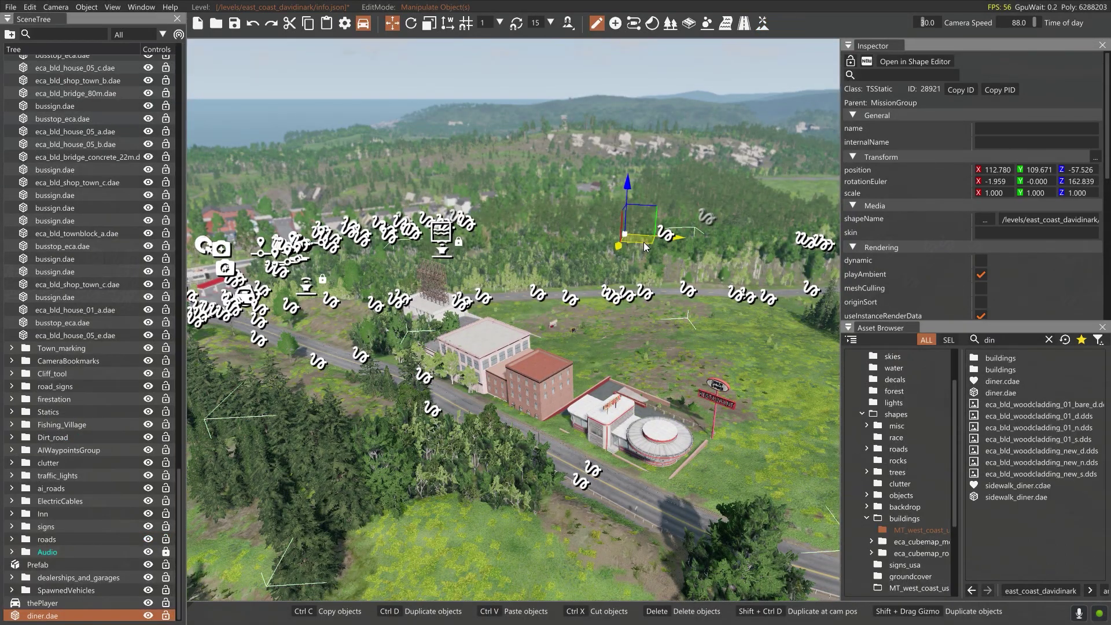
# Move diner.dae along its red axis to X 116.129, Y 109.980 and raise it to Z -55.618.
pyautogui.moveTo(644, 243); pyautogui.dragTo(644, 244)
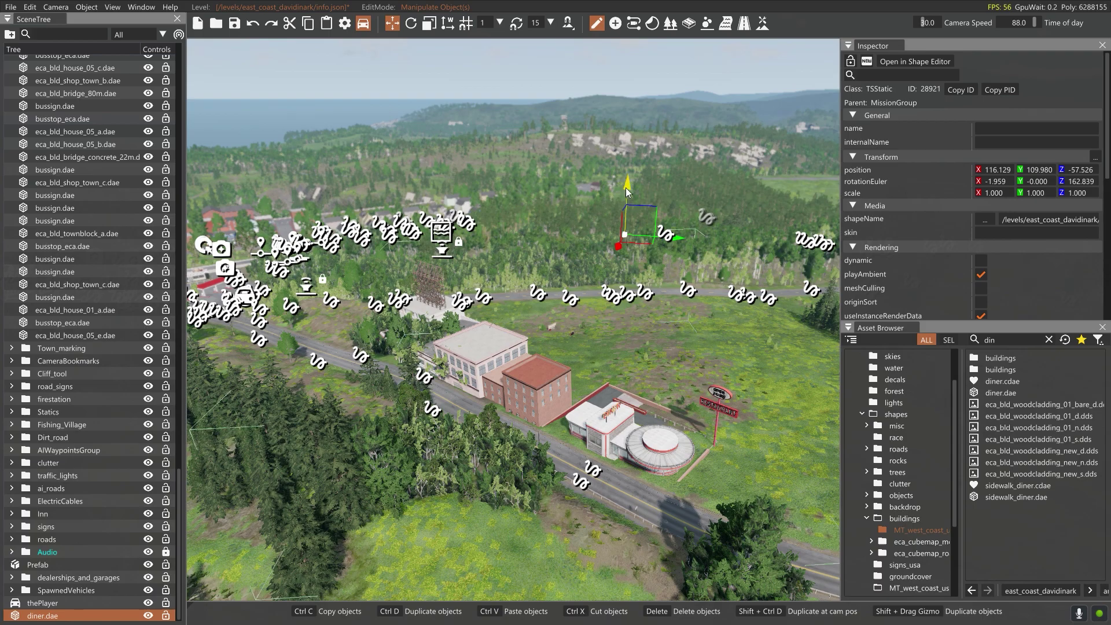
pyautogui.moveTo(626, 186); pyautogui.dragTo(630, 186)
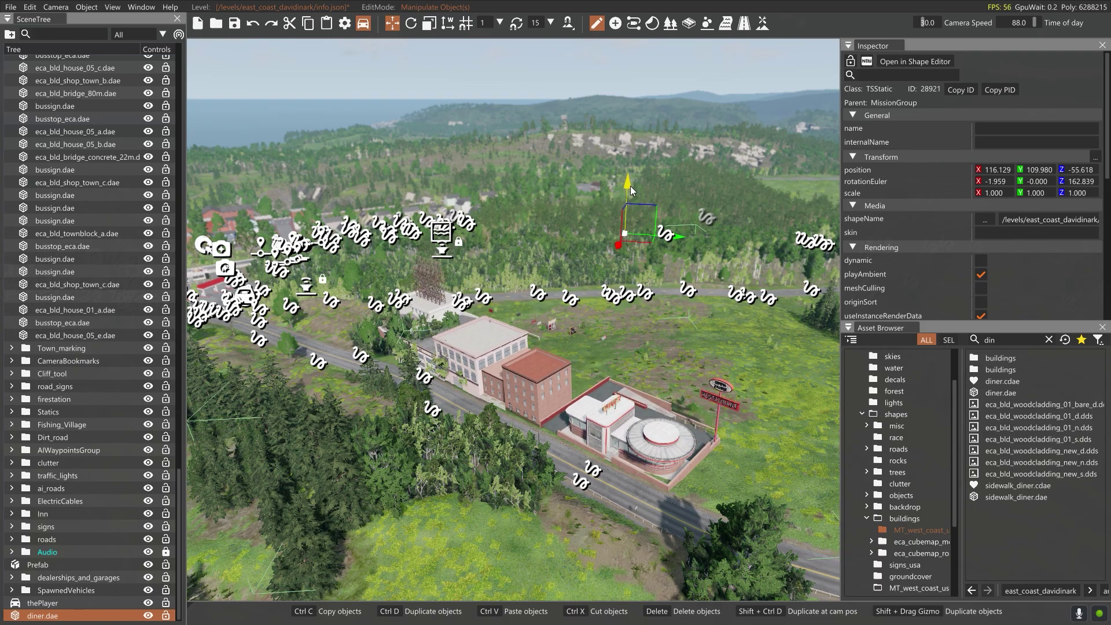
# Inspect the diner's paved lot beside the brick building up close and fine-tune the diner's height.
pyautogui.moveTo(570, 431); pyautogui.dragTo(634, 447, button='right')
pyautogui.press('w')
pyautogui.press('w')
pyautogui.press('w')
pyautogui.press('s')
pyautogui.press('a')
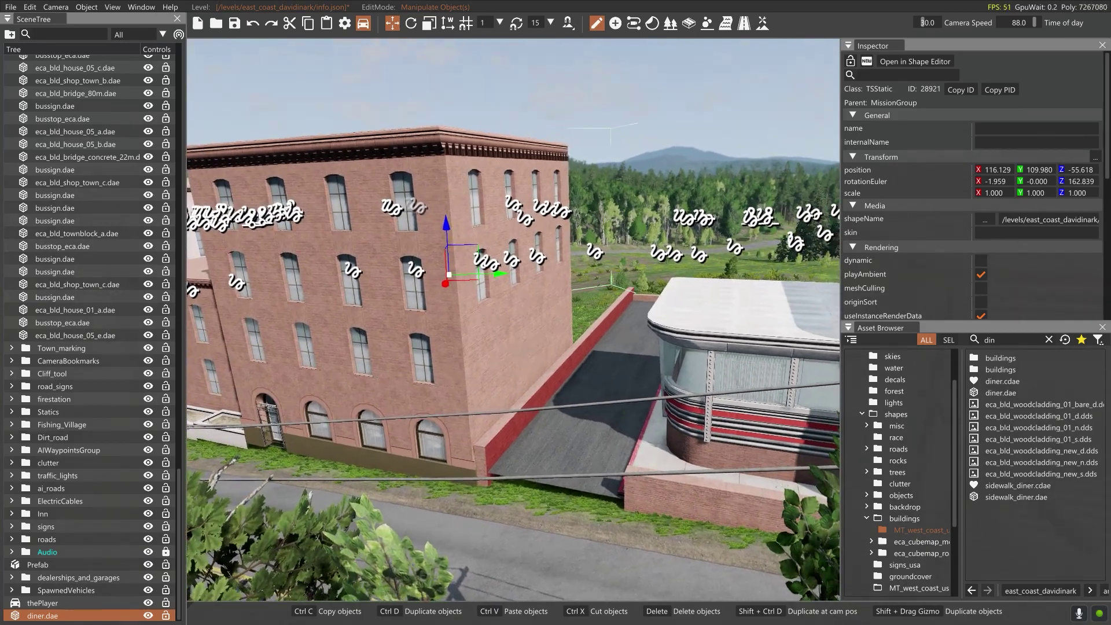
pyautogui.moveTo(447, 222); pyautogui.dragTo(449, 221)
pyautogui.moveTo(521, 389); pyautogui.dragTo(370, 336, button='right')
pyautogui.press('d')
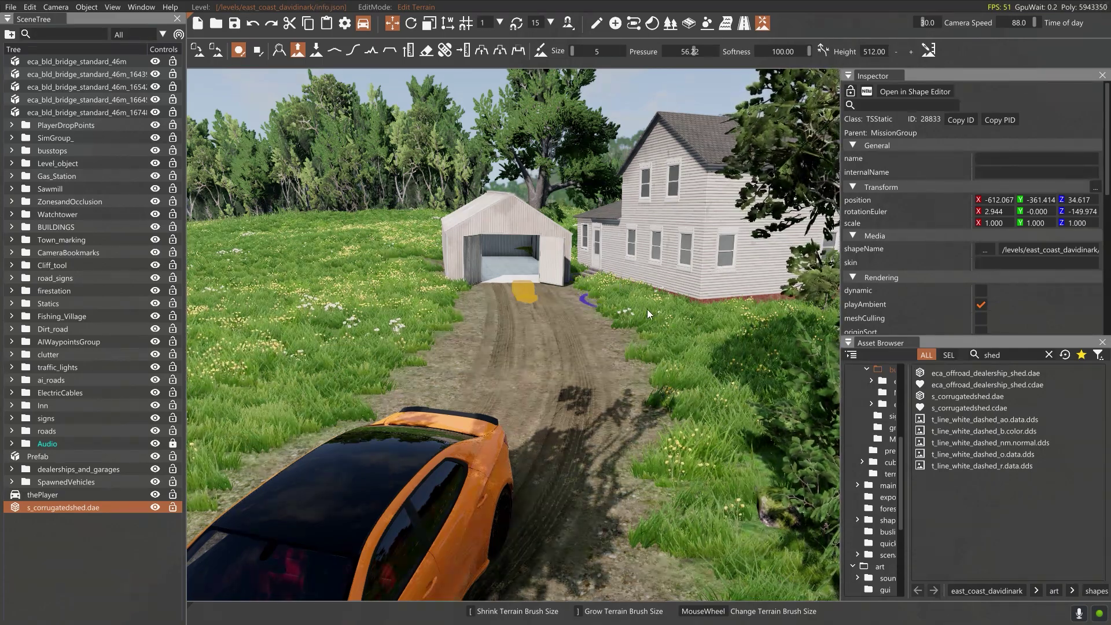
pyautogui.moveTo(560, 307)
pyautogui.mouseDown(button='right')
pyautogui.moveTo(520, 301)
pyautogui.moveTo(483, 263)
pyautogui.moveTo(625, 289)
pyautogui.moveTo(752, 293)
pyautogui.mouseUp(button='right')
pyautogui.press('w')
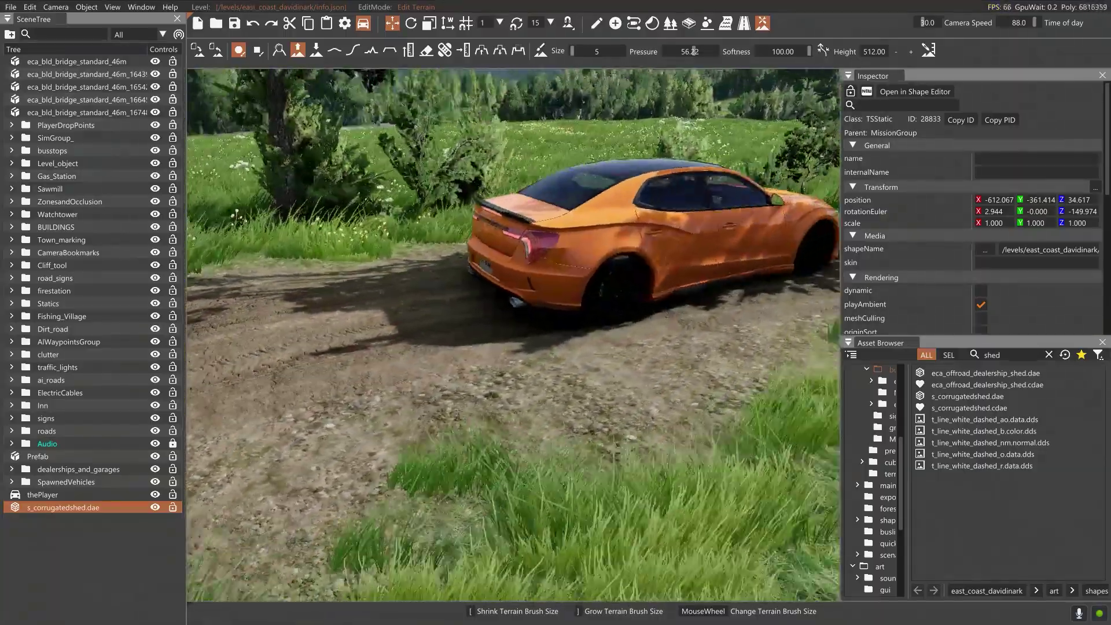